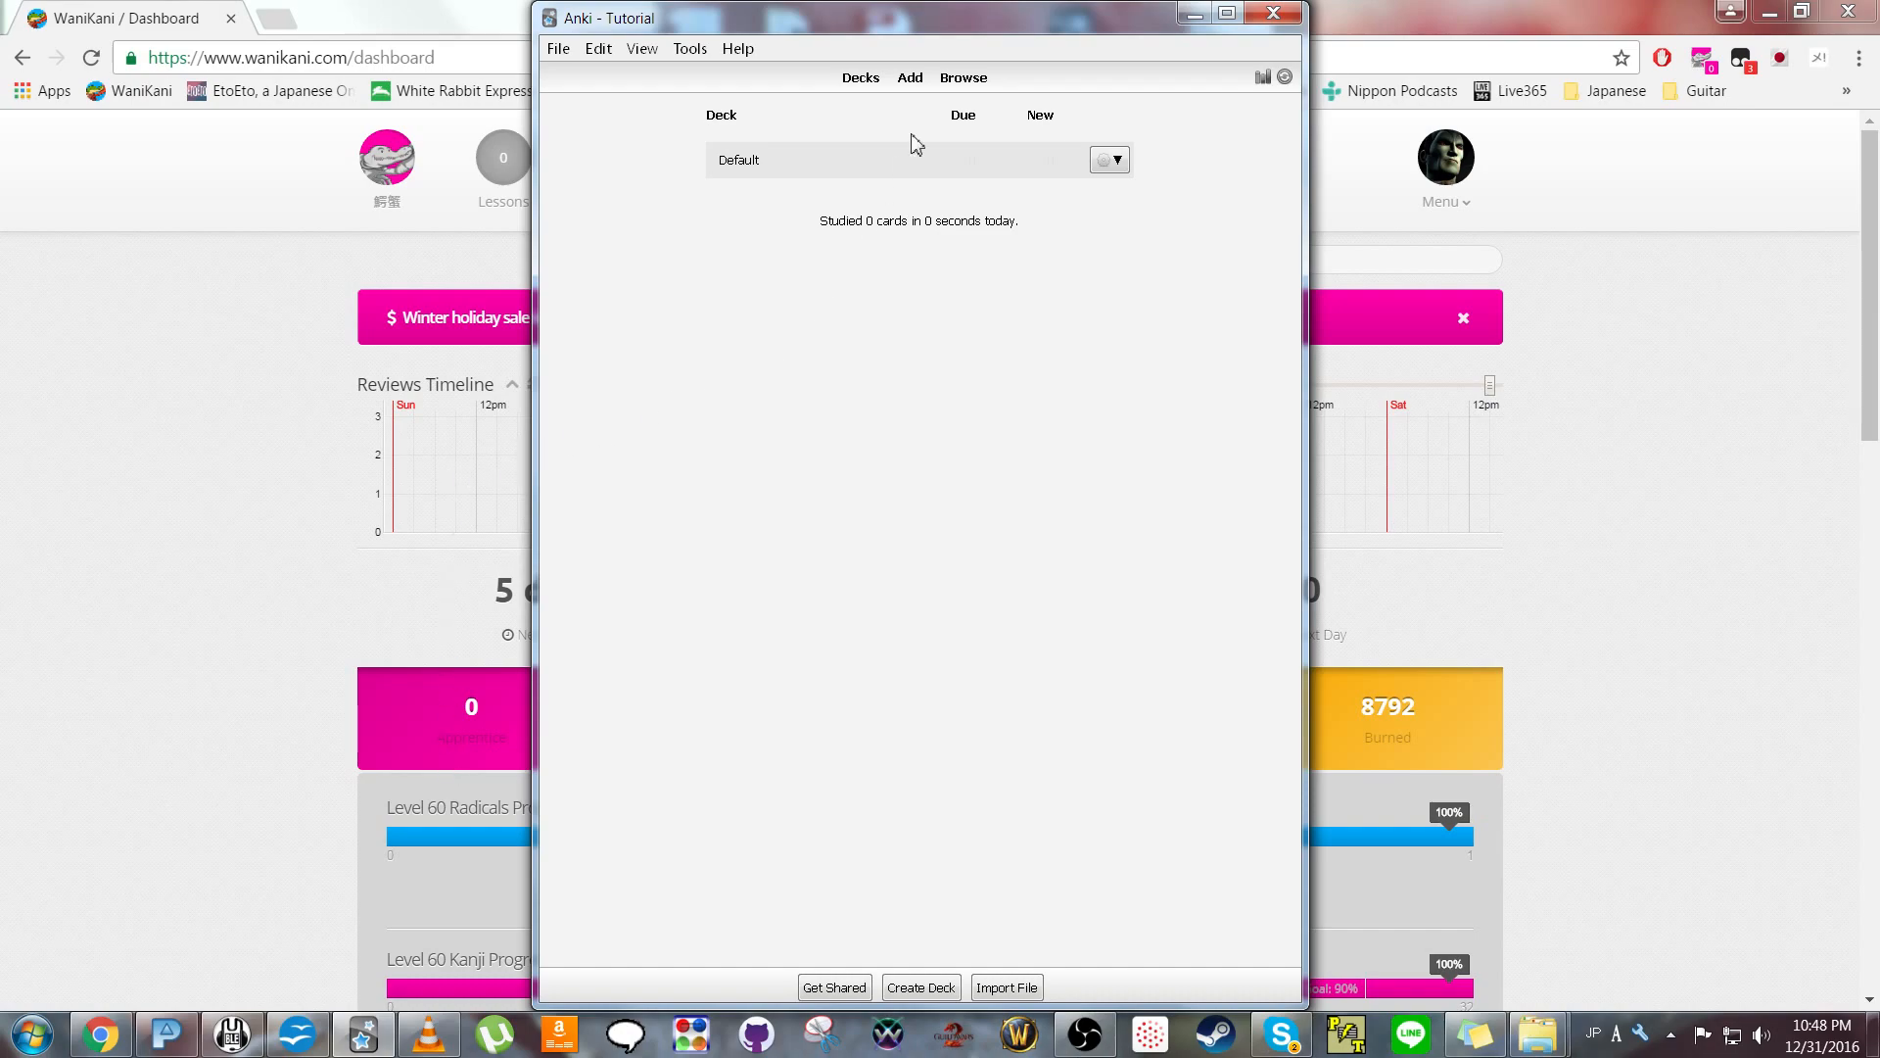
# Start a new Basic note and rename its Front field as Expression.
pyautogui.click(911, 78)
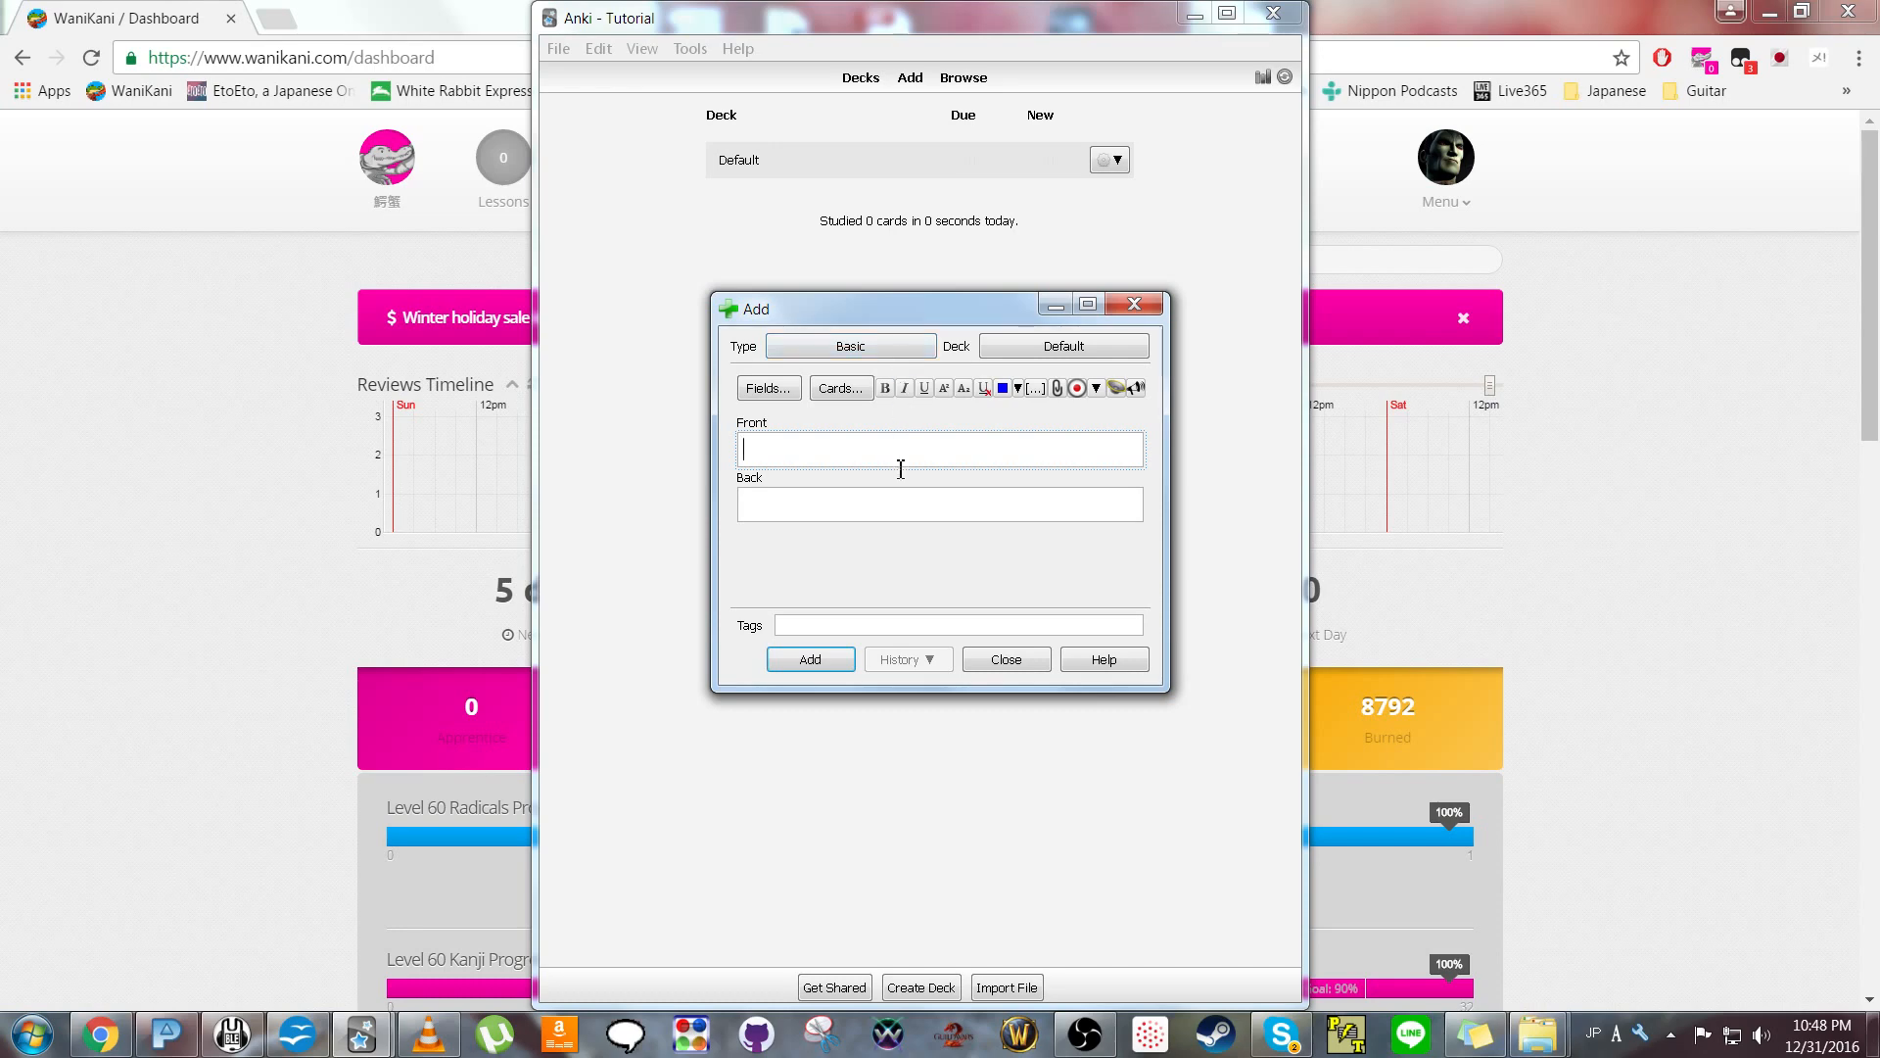
pyautogui.moveTo(897, 292); pyautogui.dragTo(897, 12)
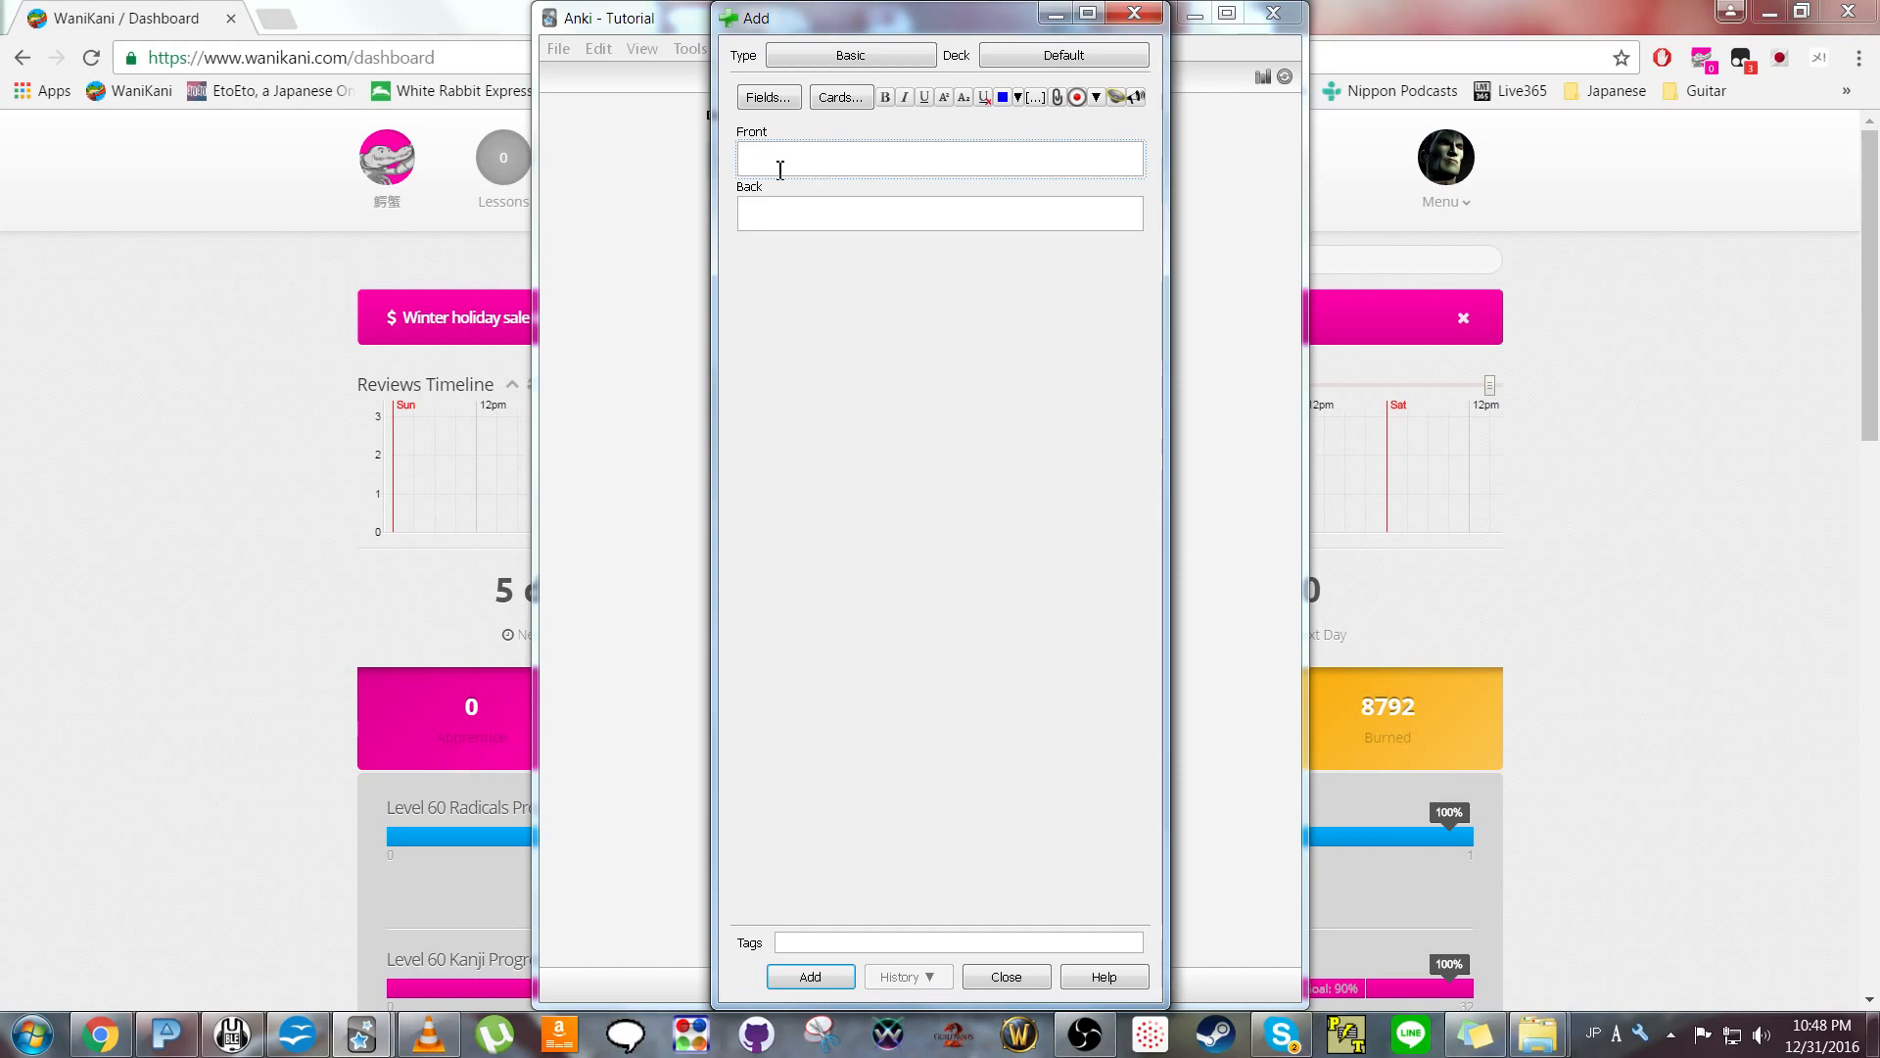
pyautogui.click(768, 97)
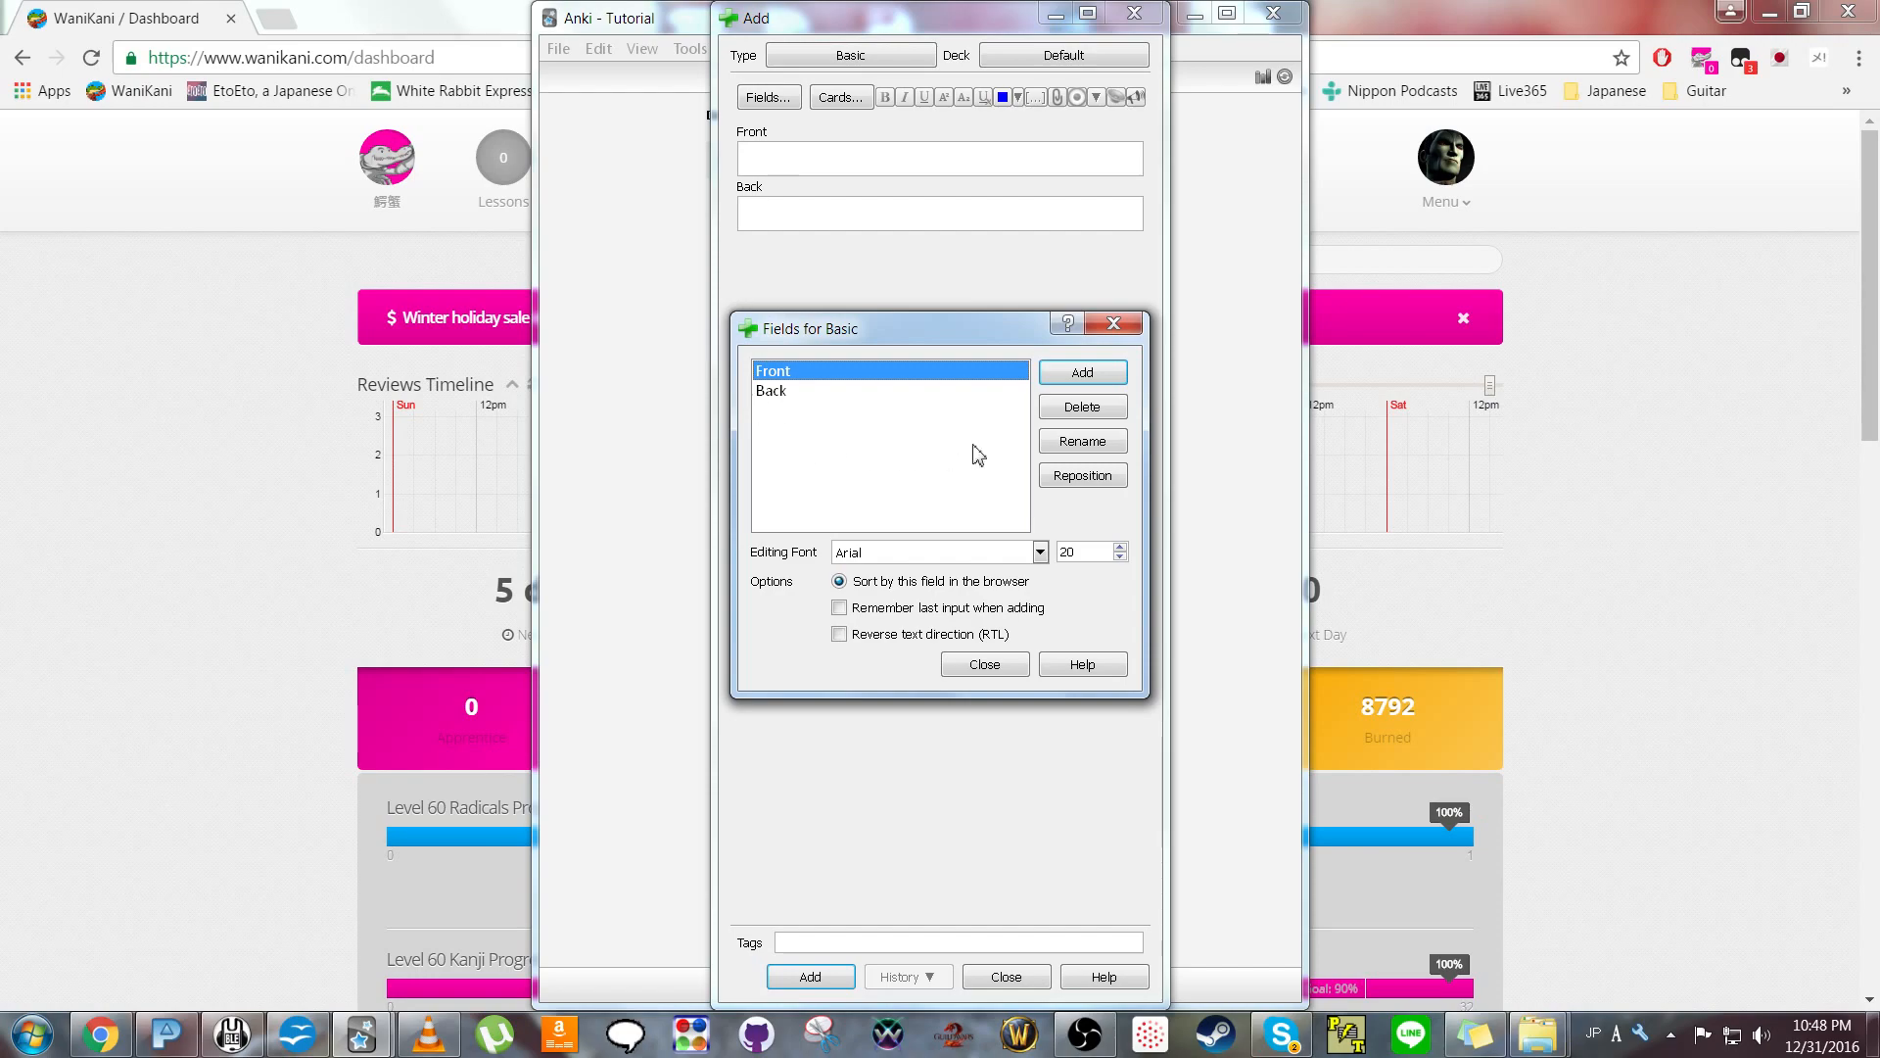
pyautogui.click(1083, 440)
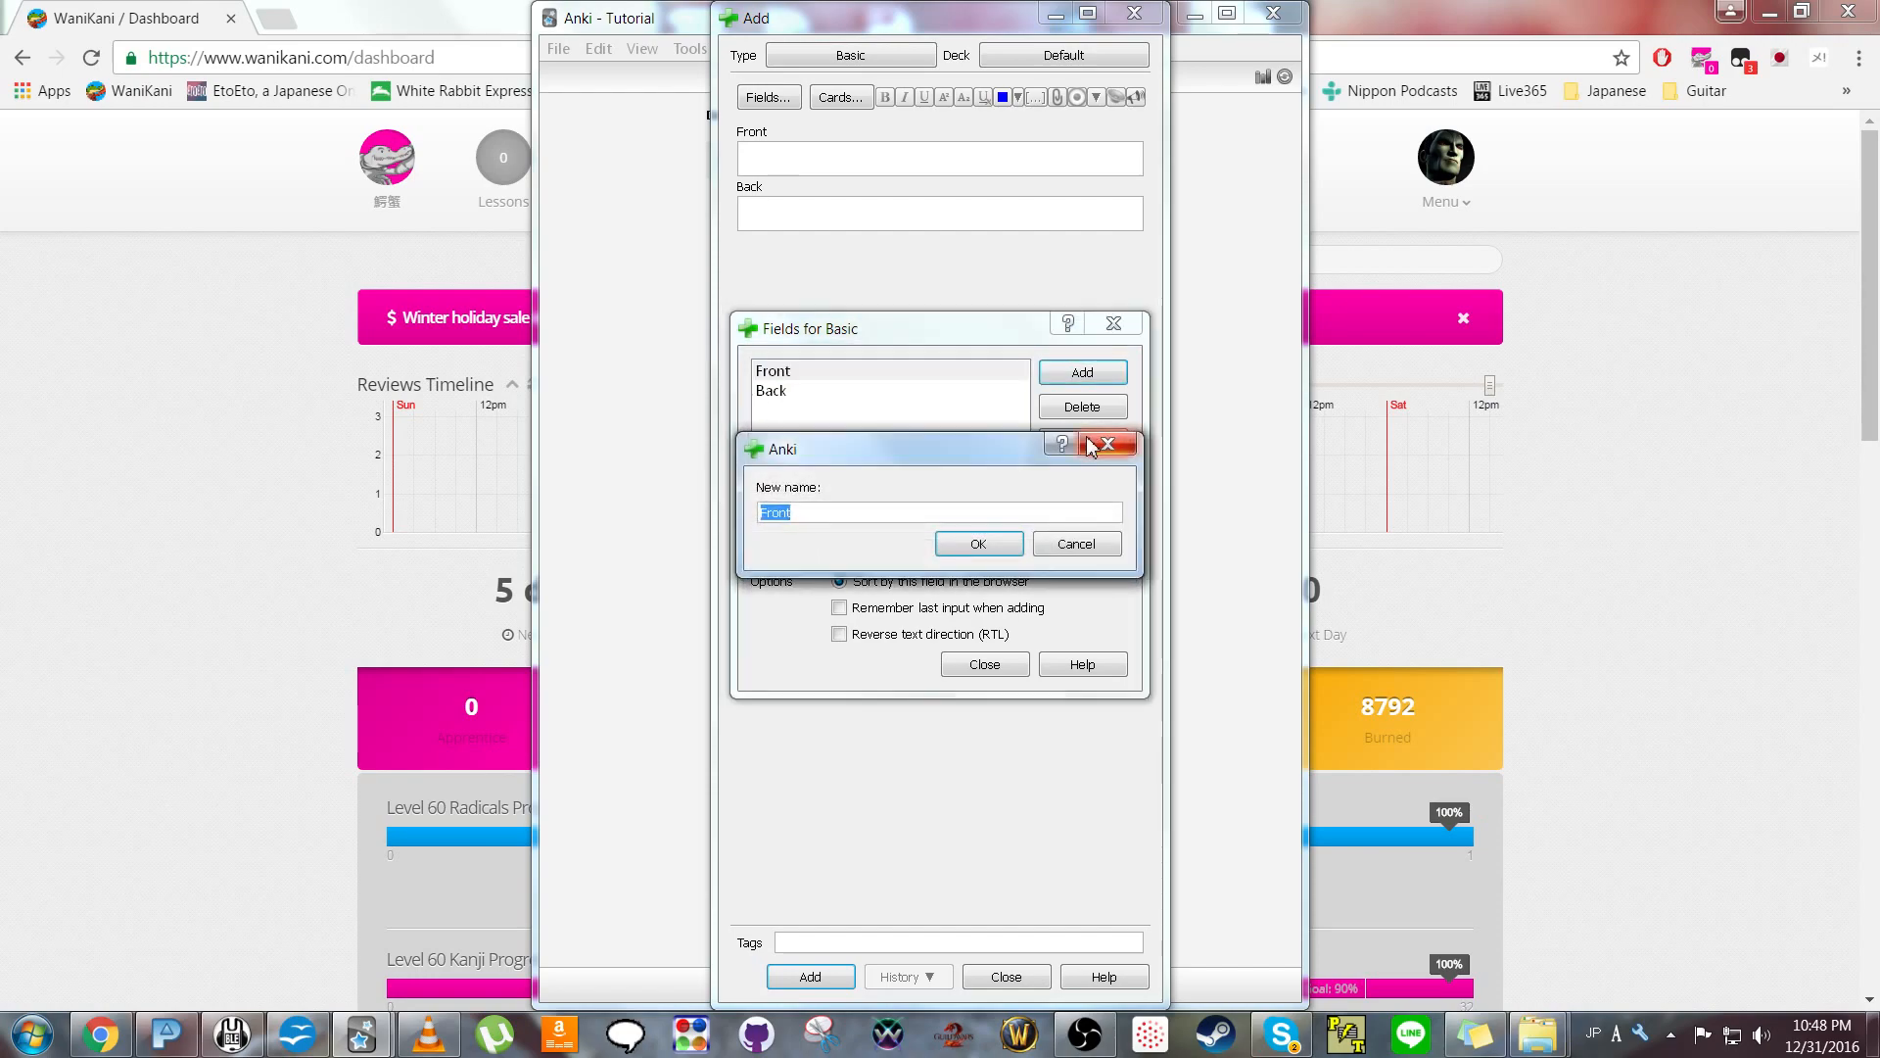
pyautogui.write('E')
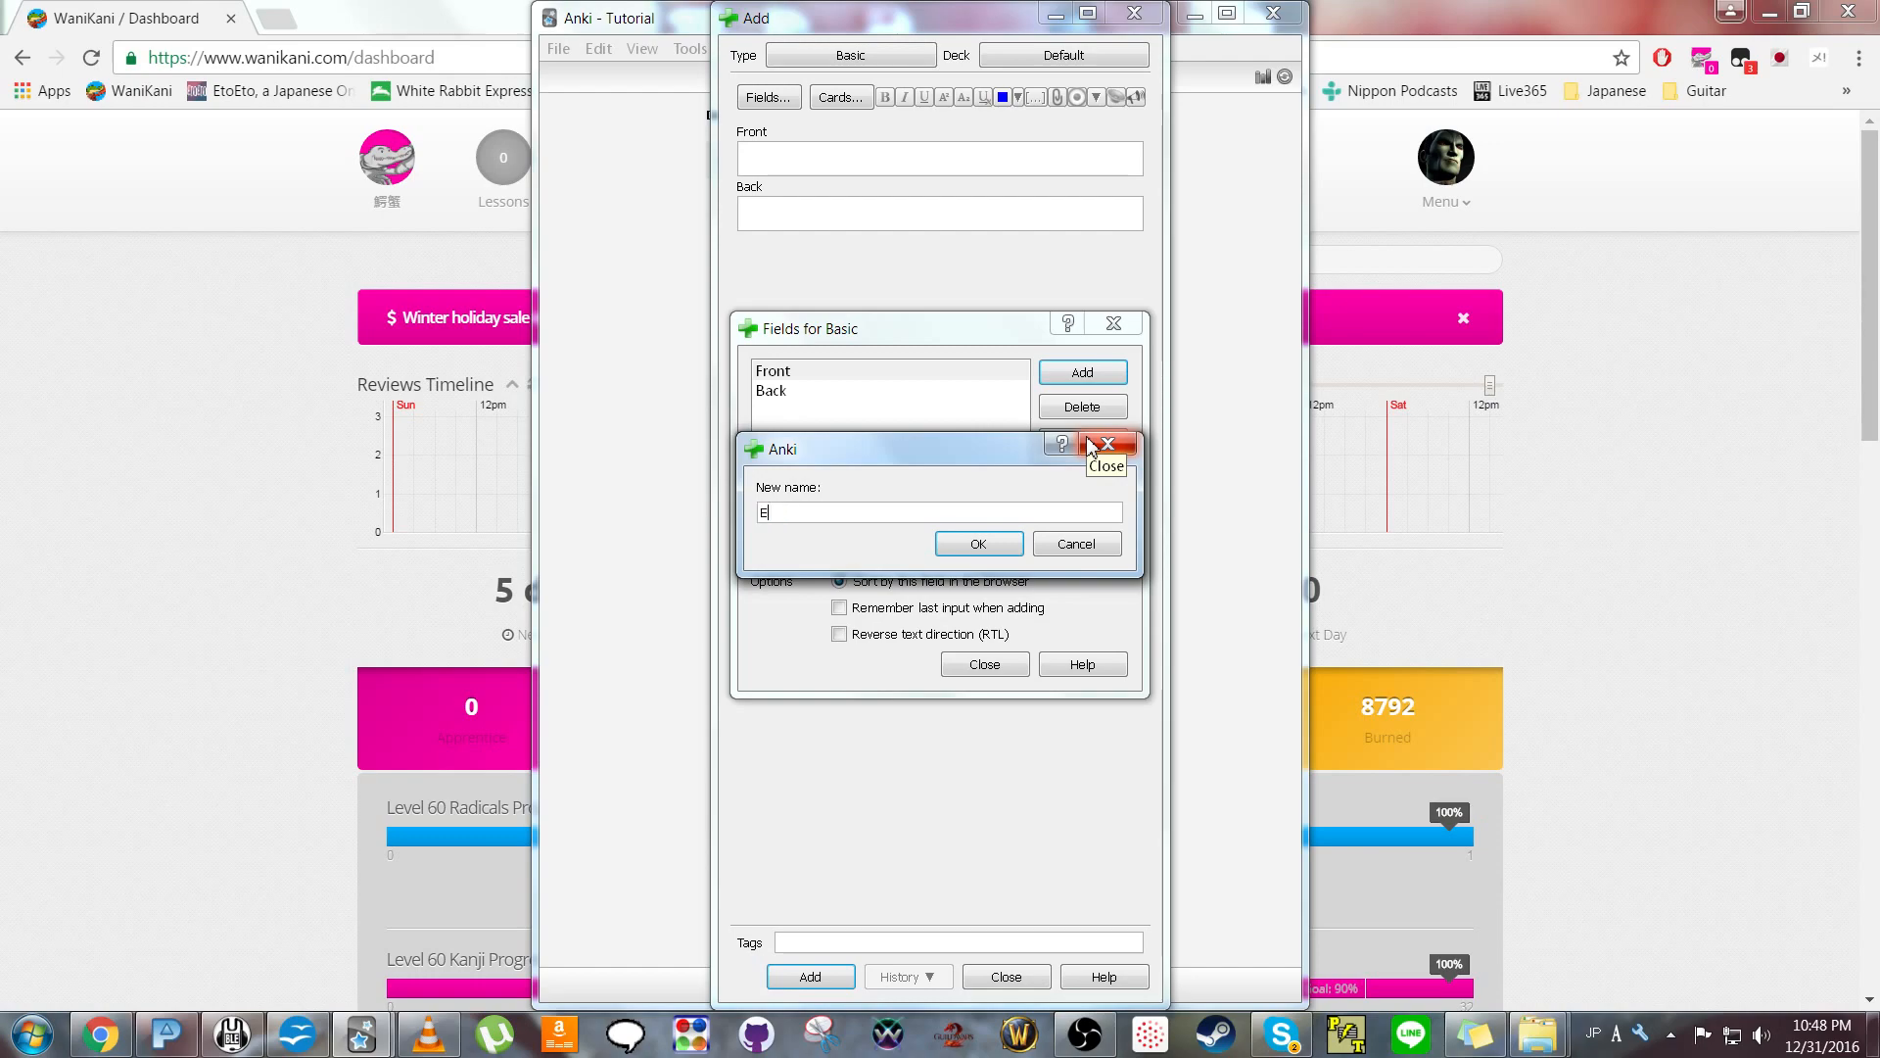
pyautogui.write('xpression')
pyautogui.press('Return')
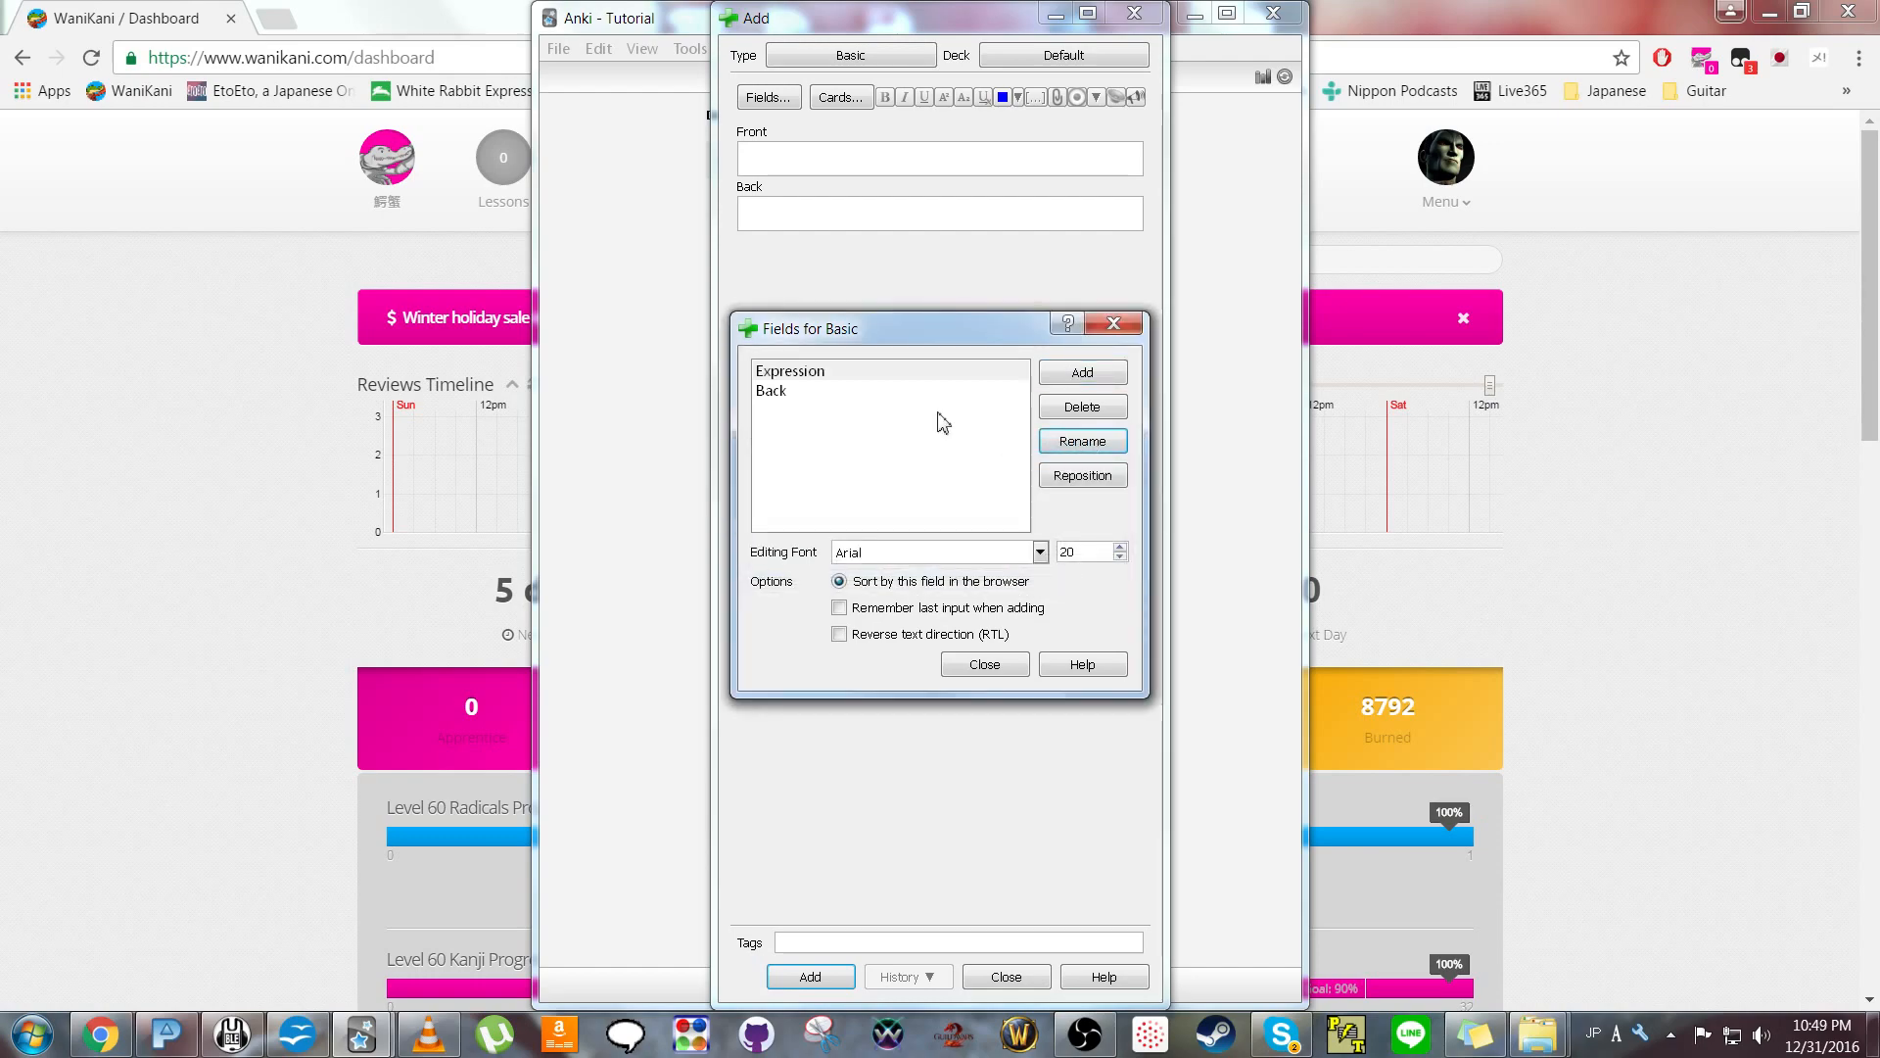
# Rename the Back field of the Basic note type as Meaning.
pyautogui.click(909, 394)
pyautogui.click(1082, 443)
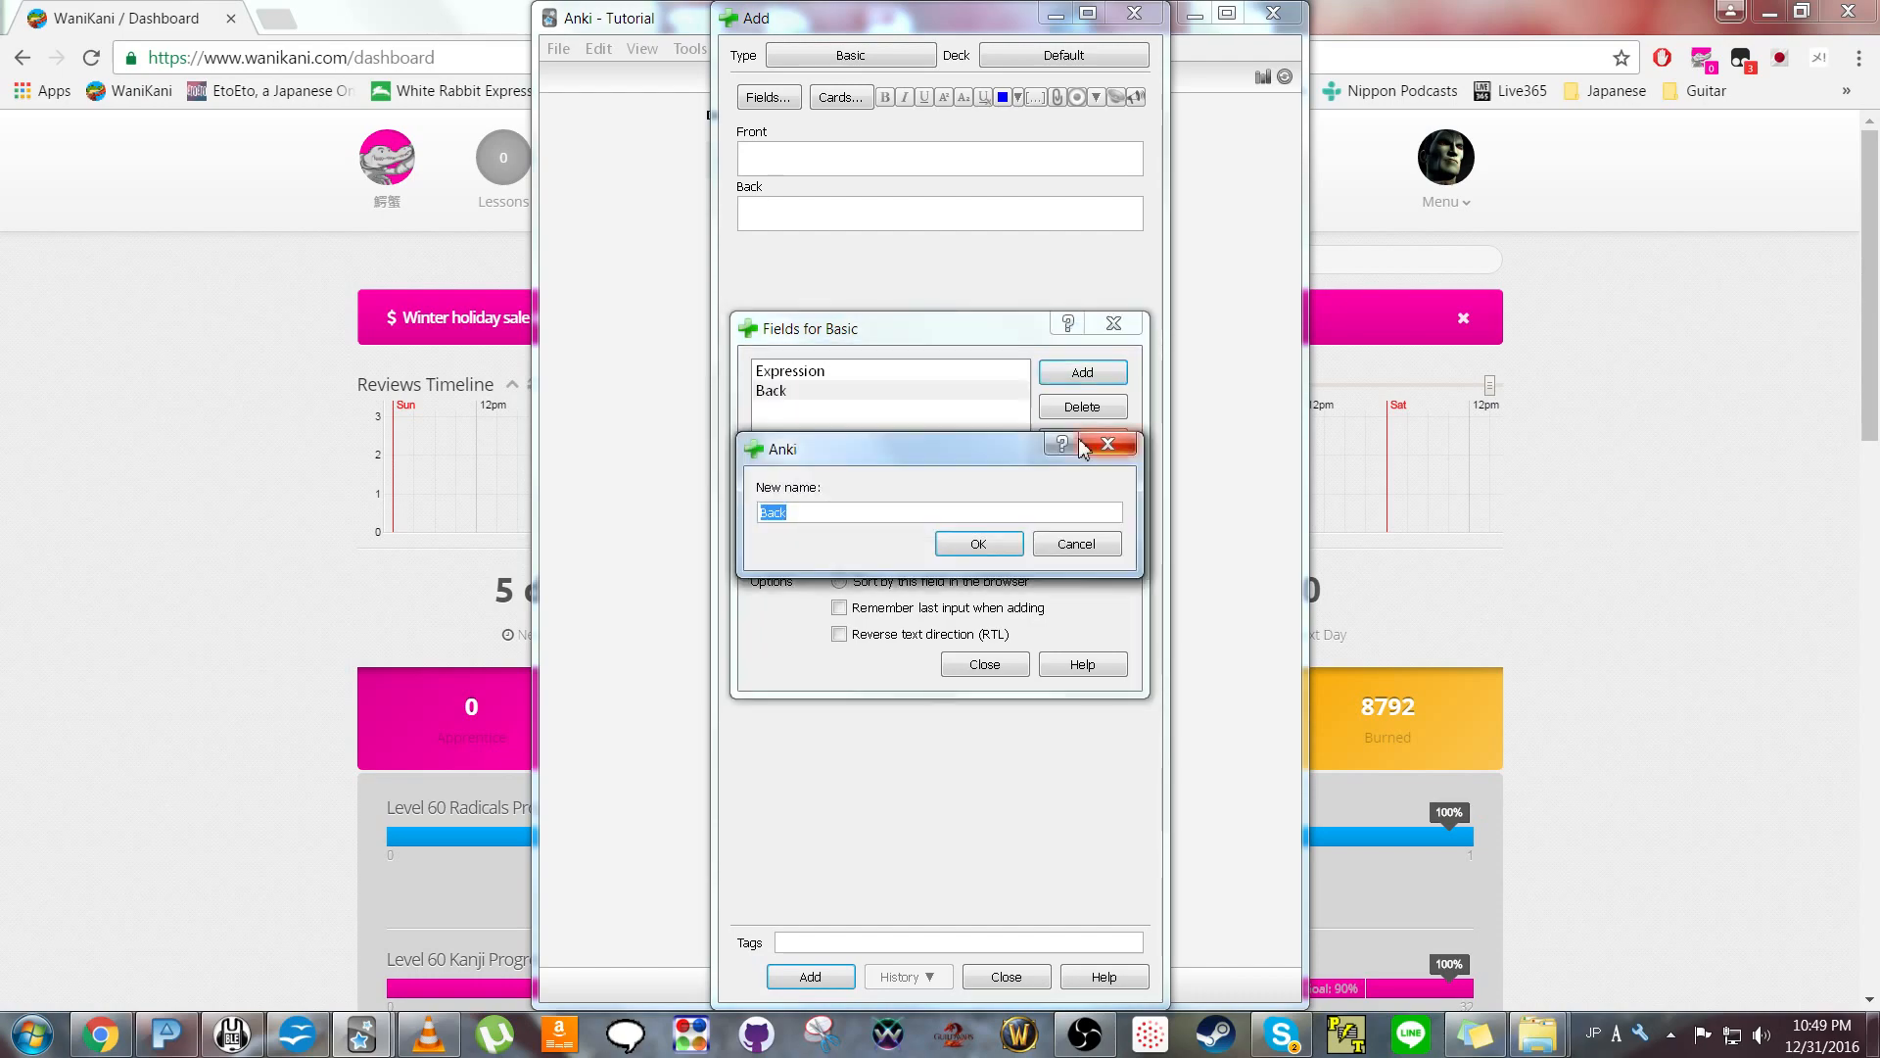
pyautogui.write('Meaning')
pyautogui.press('Return')
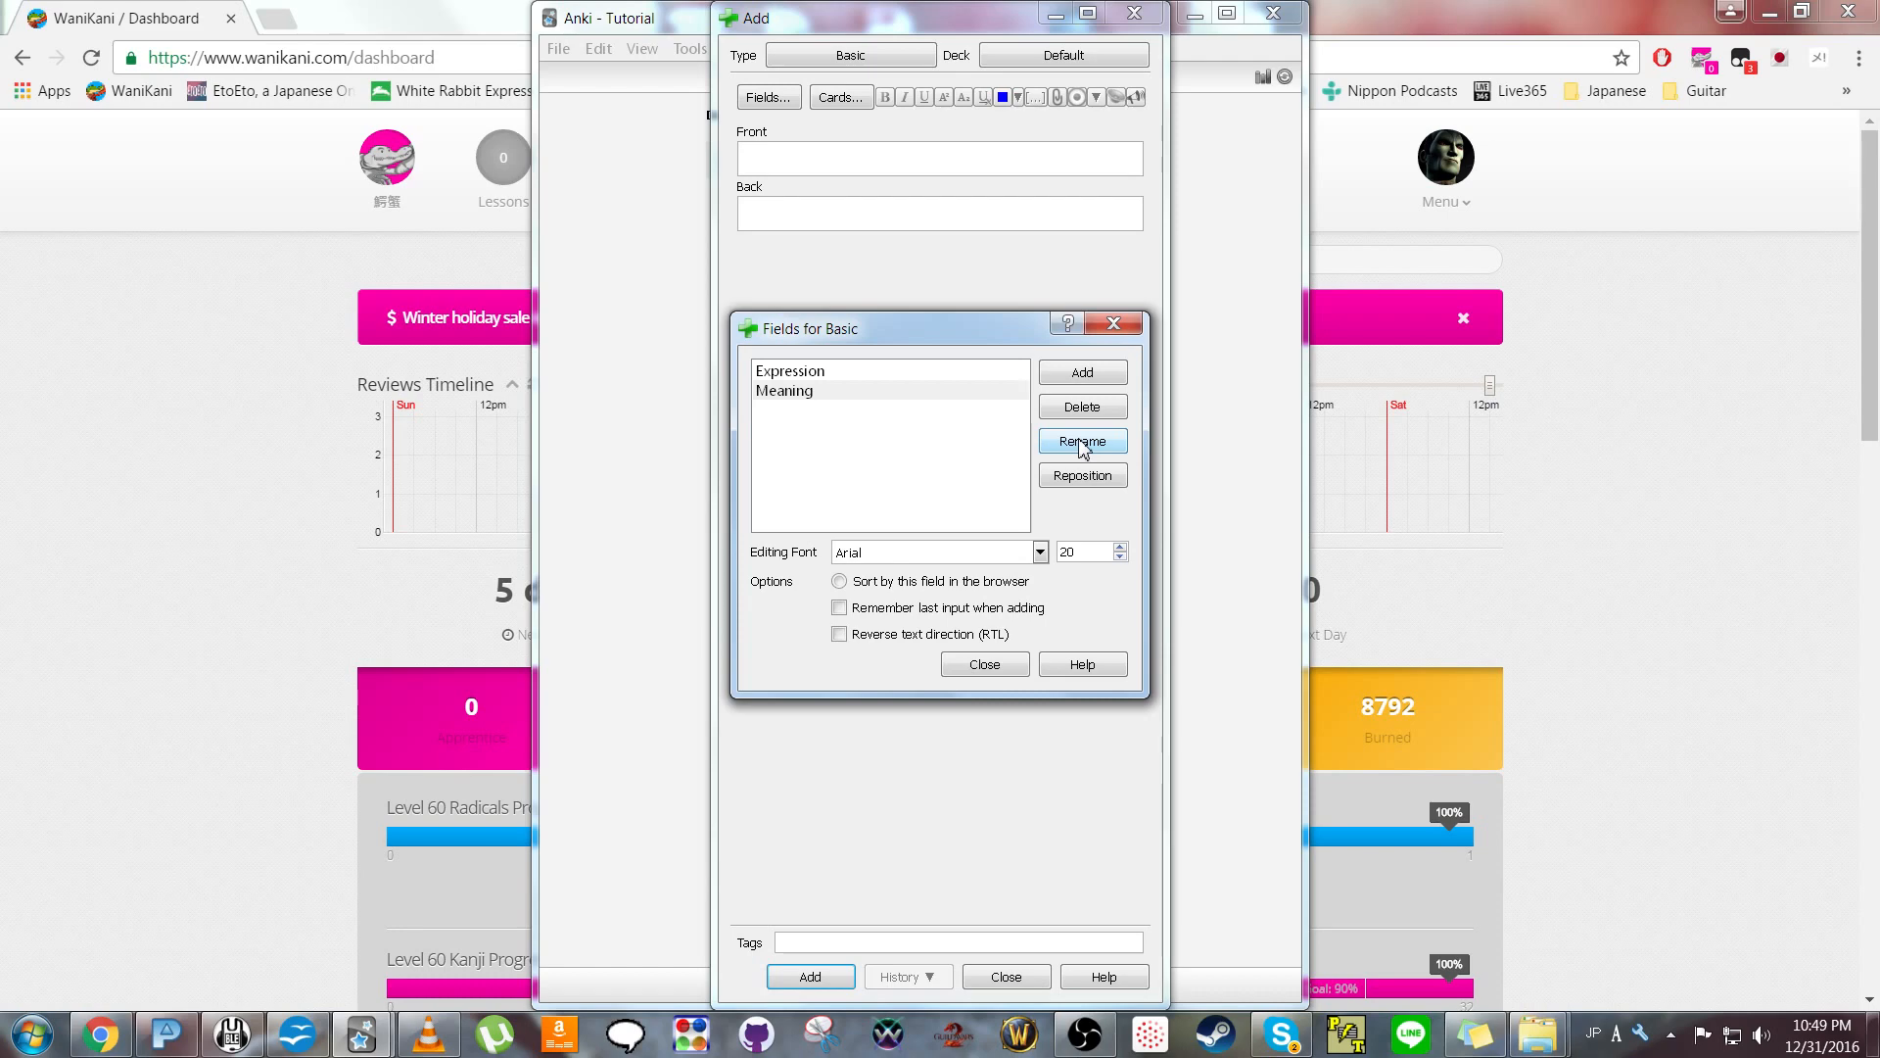
# Set the editing font of the Expression field to Tengwar Annatar.
pyautogui.click(837, 376)
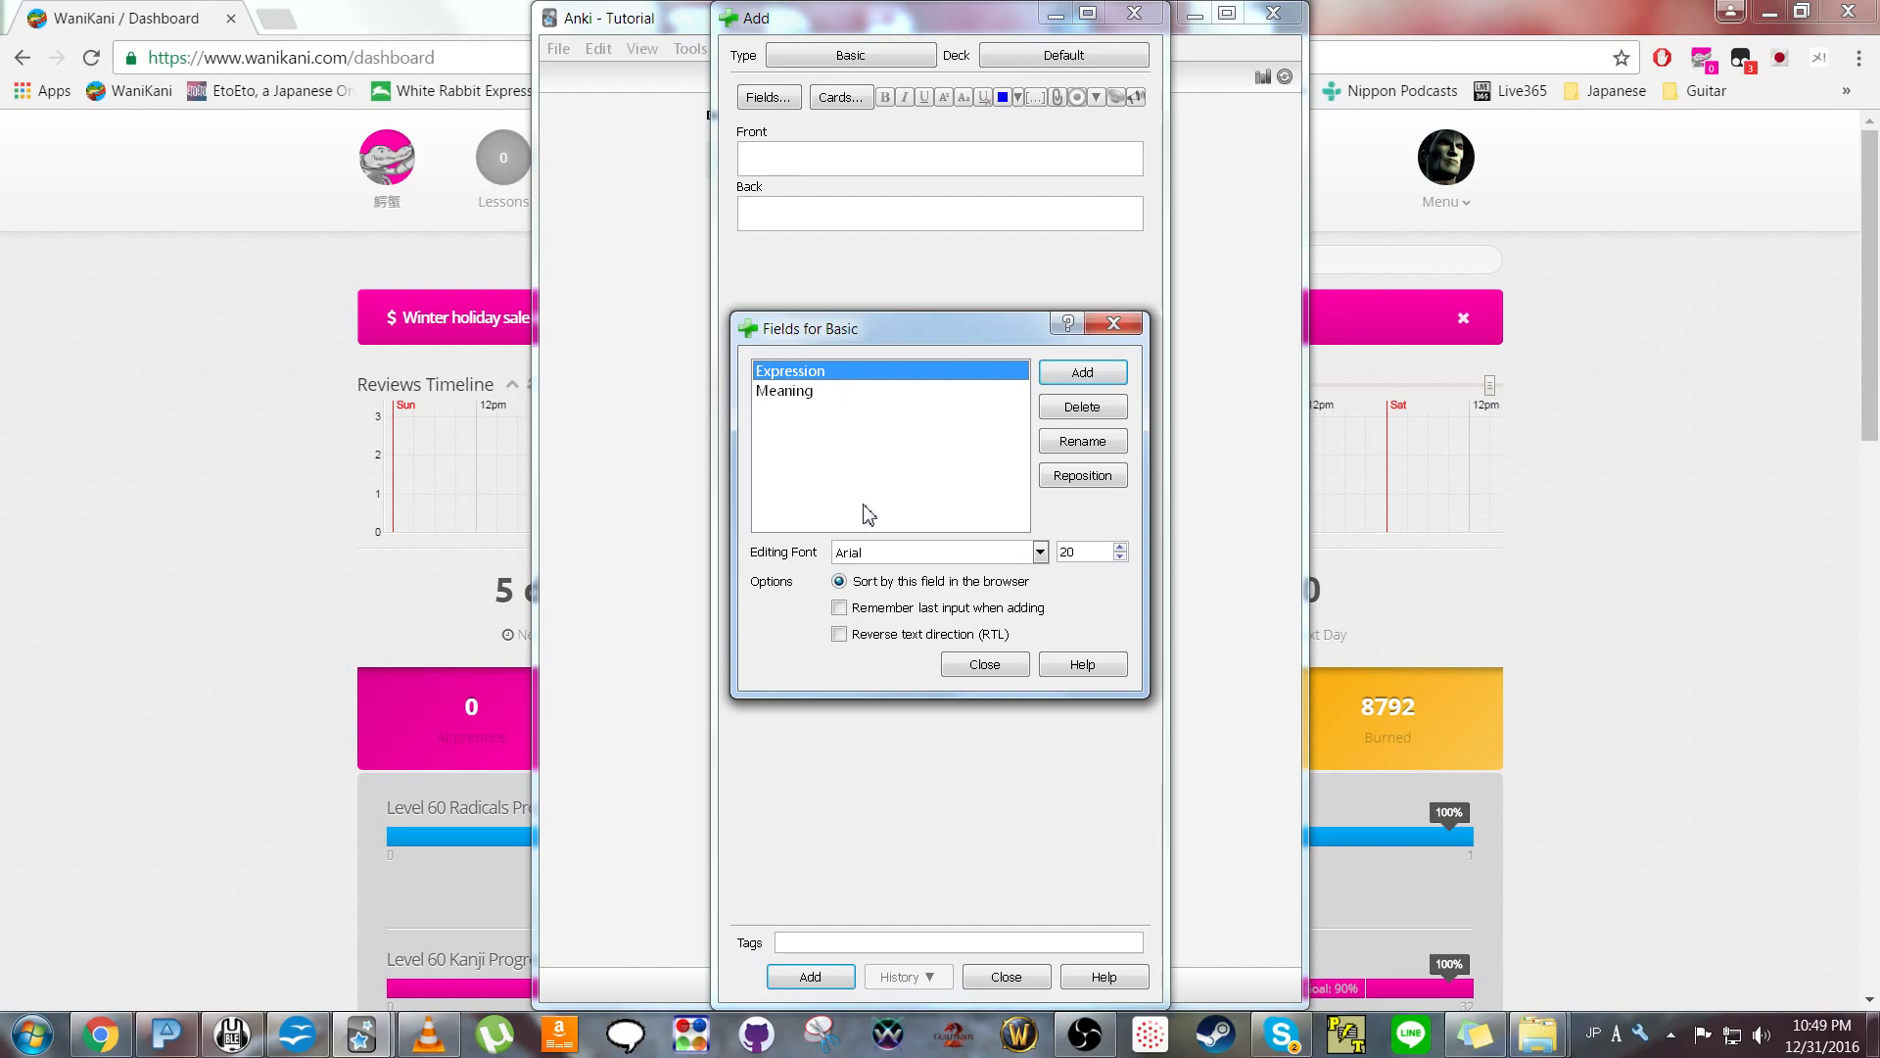
pyautogui.doubleClick(869, 553)
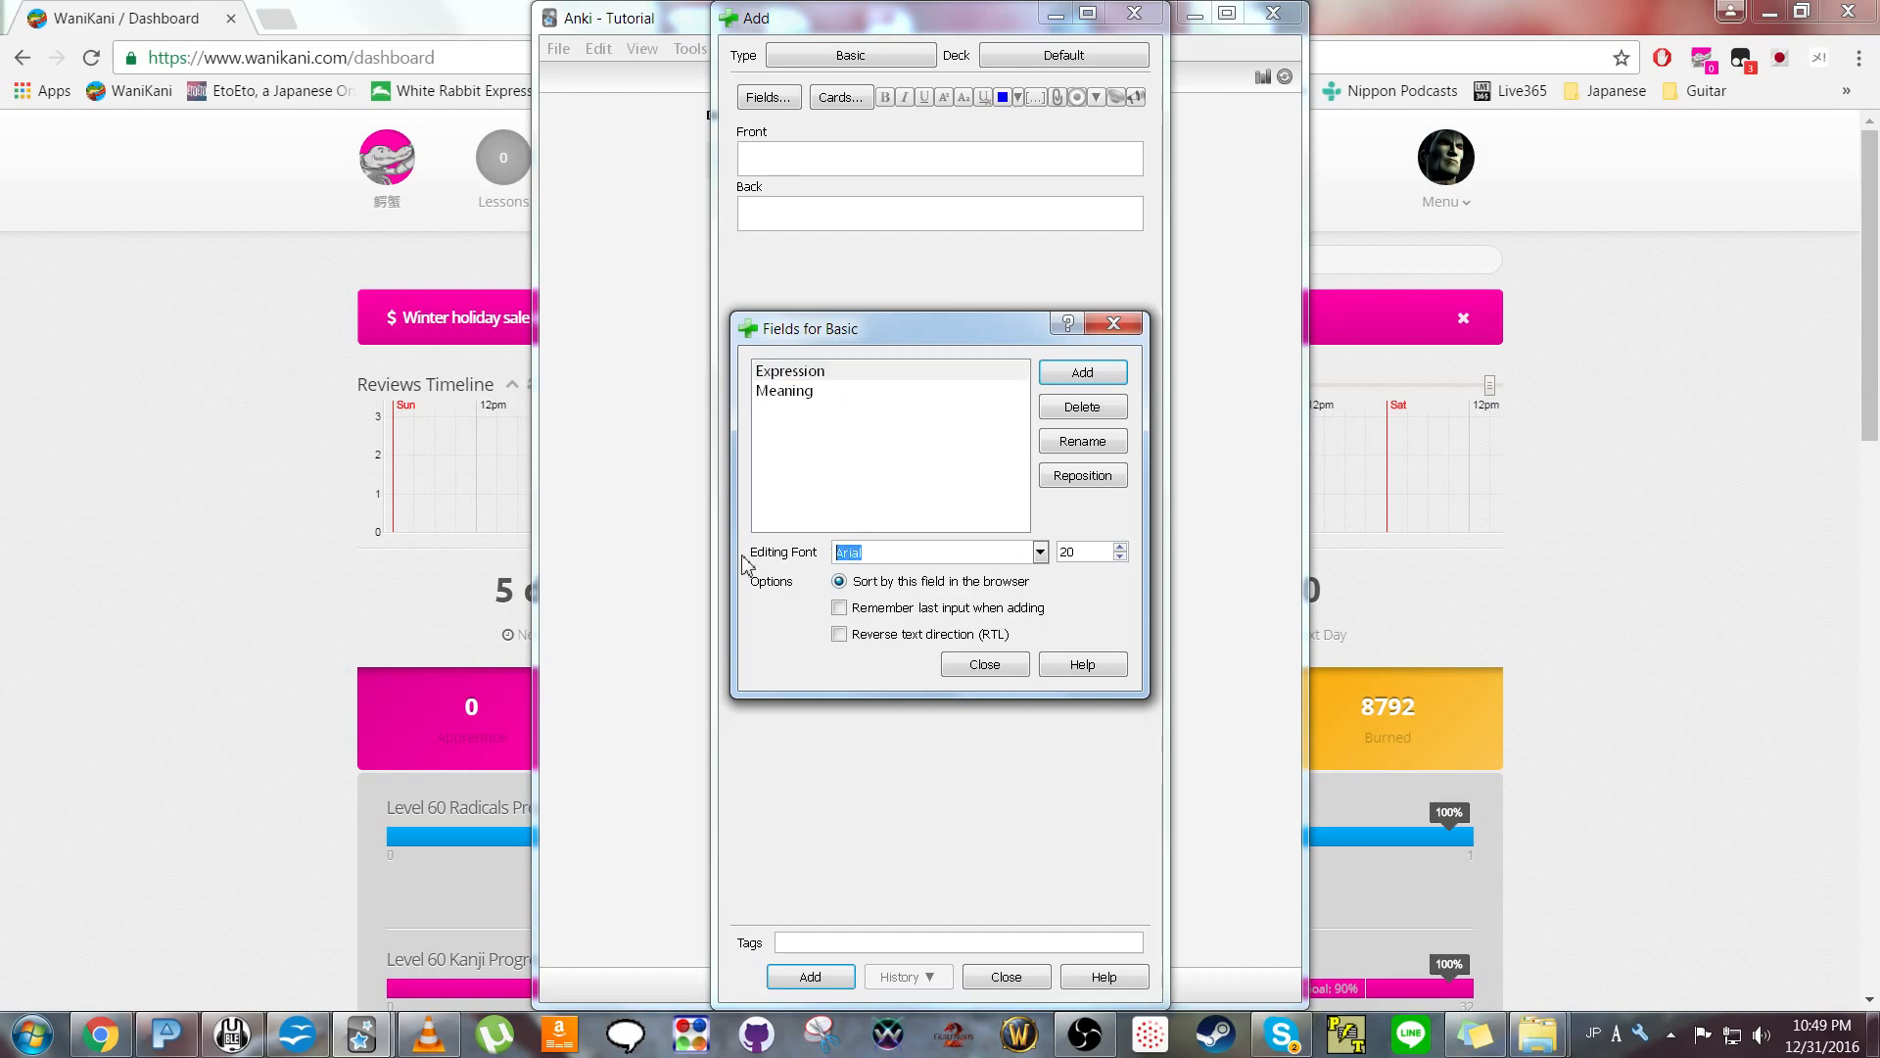
pyautogui.write('tengwar Annatar')
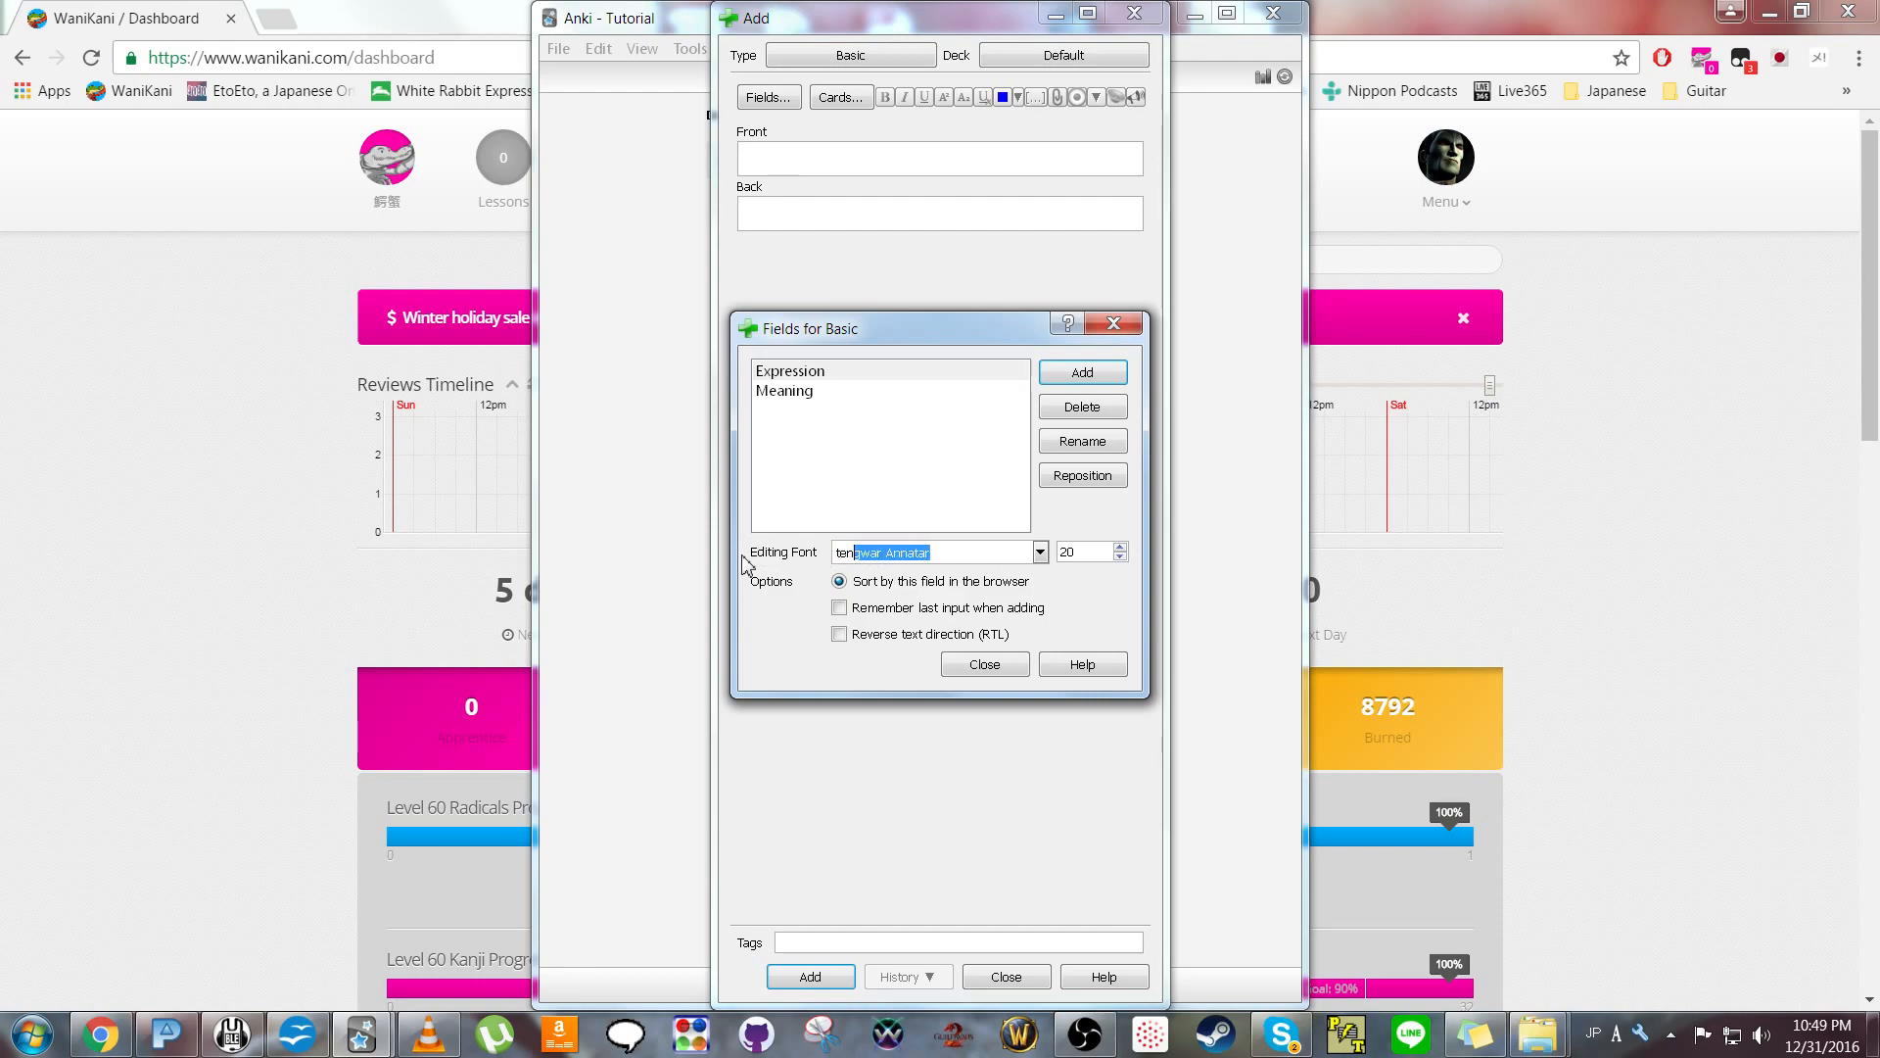
pyautogui.press('Return')
# Set the Meaning field's editing font to Noto Sans CJK JP Regular and close the field settings.
pyautogui.click(786, 390)
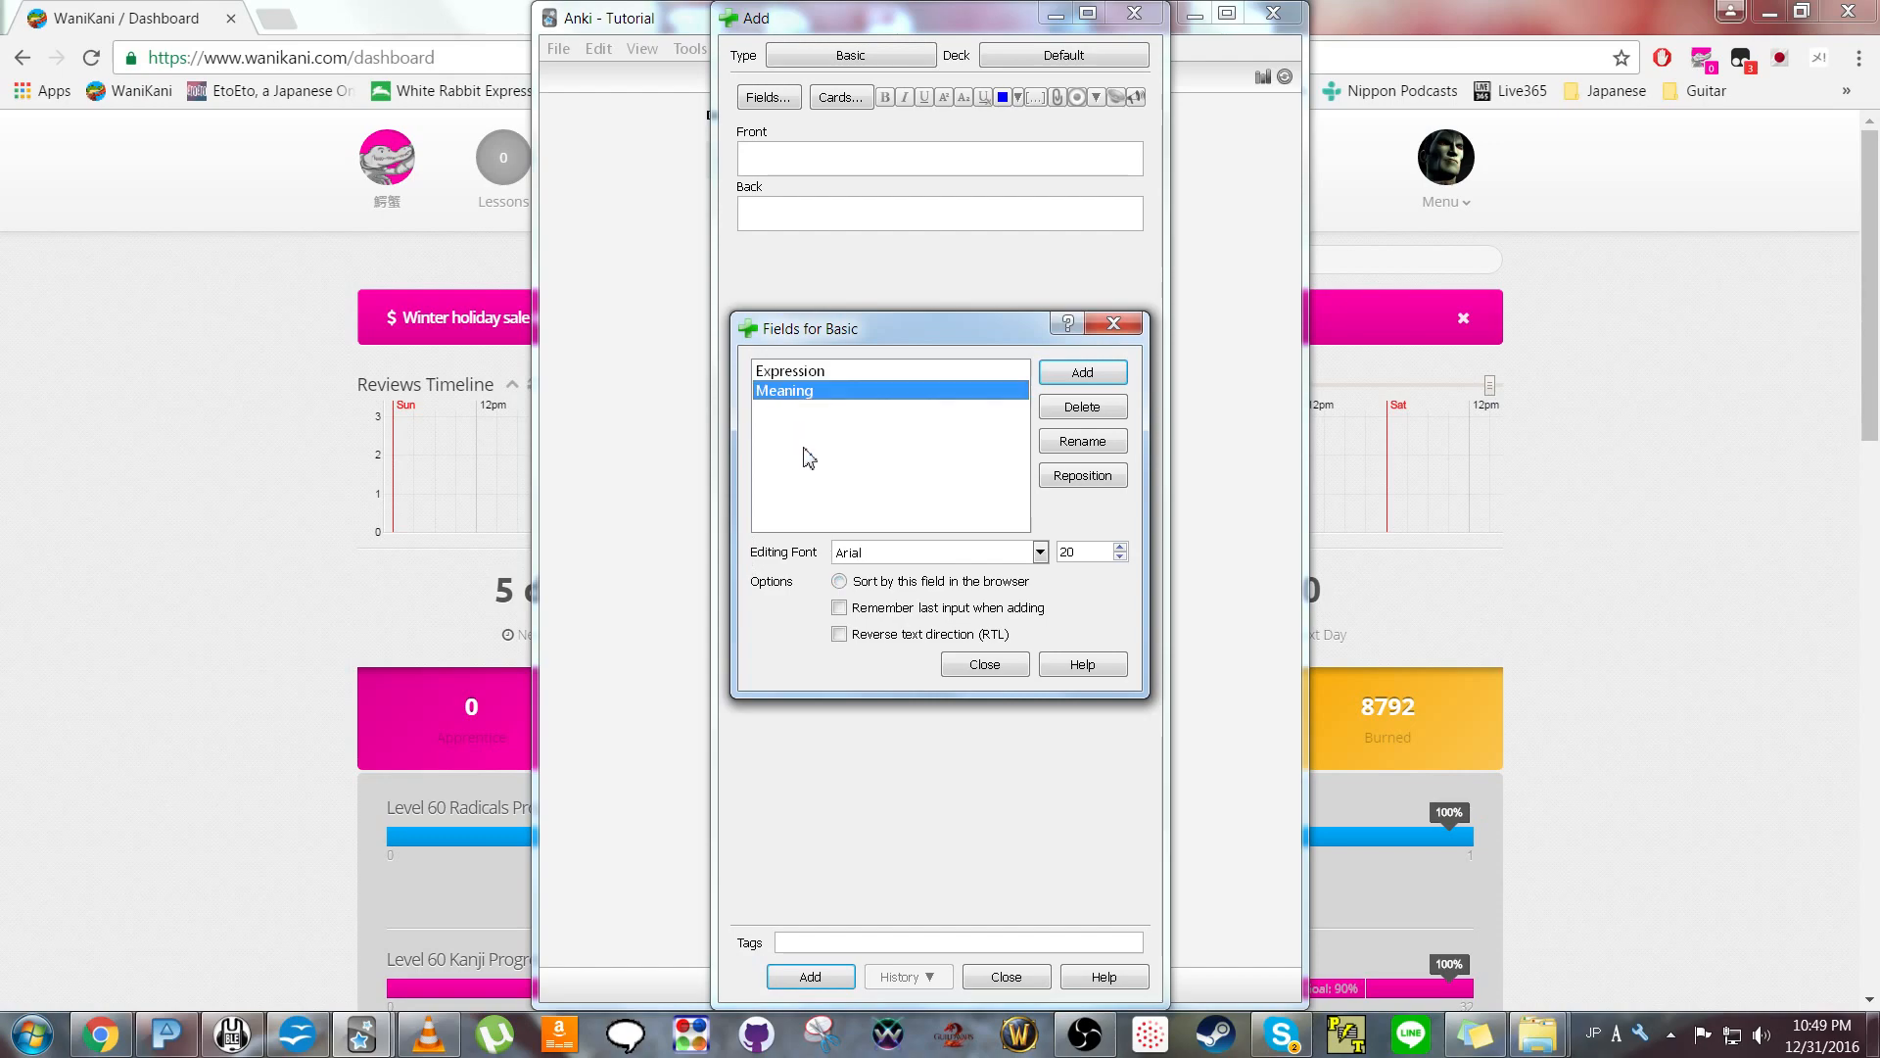
pyautogui.doubleClick(875, 550)
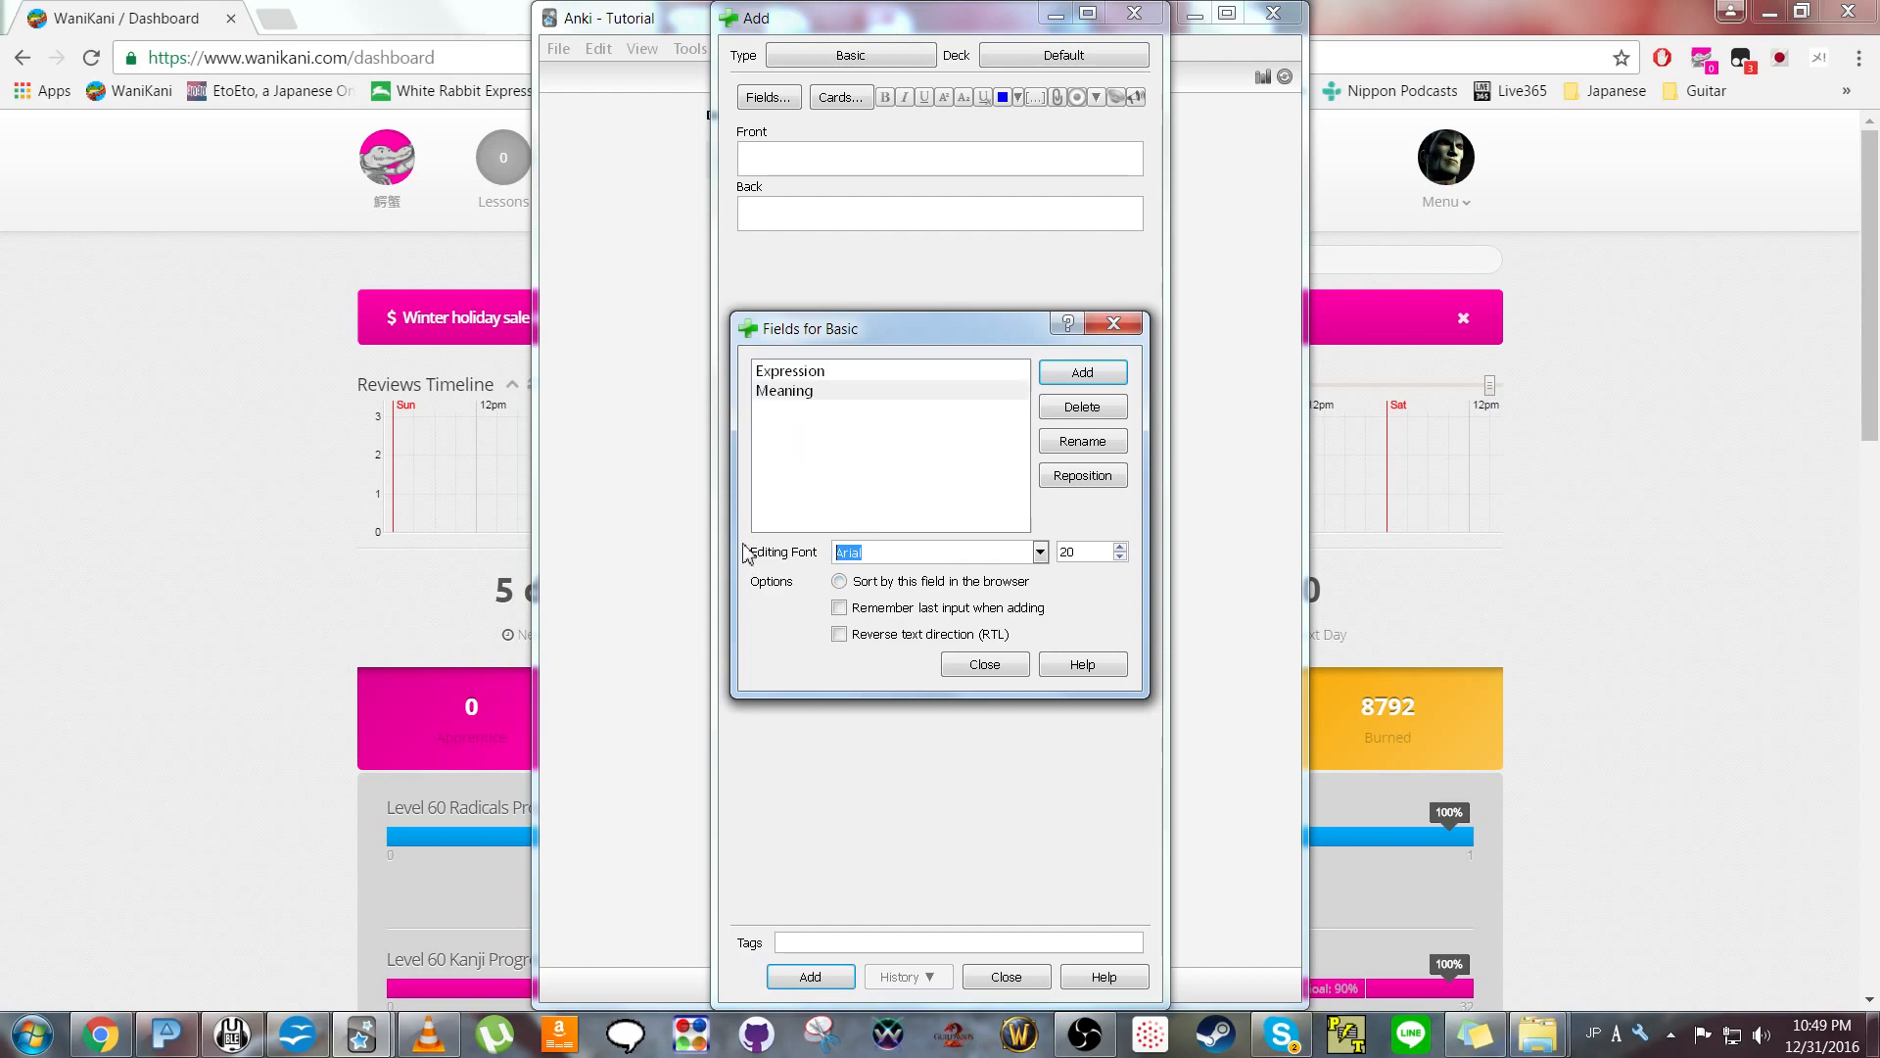
pyautogui.write('Noto Sans CJK JP Blac')
pyautogui.press('BackSpace')
pyautogui.press('BackSpace')
pyautogui.press('BackSpace')
pyautogui.press('BackSpace')
pyautogui.write('Re')
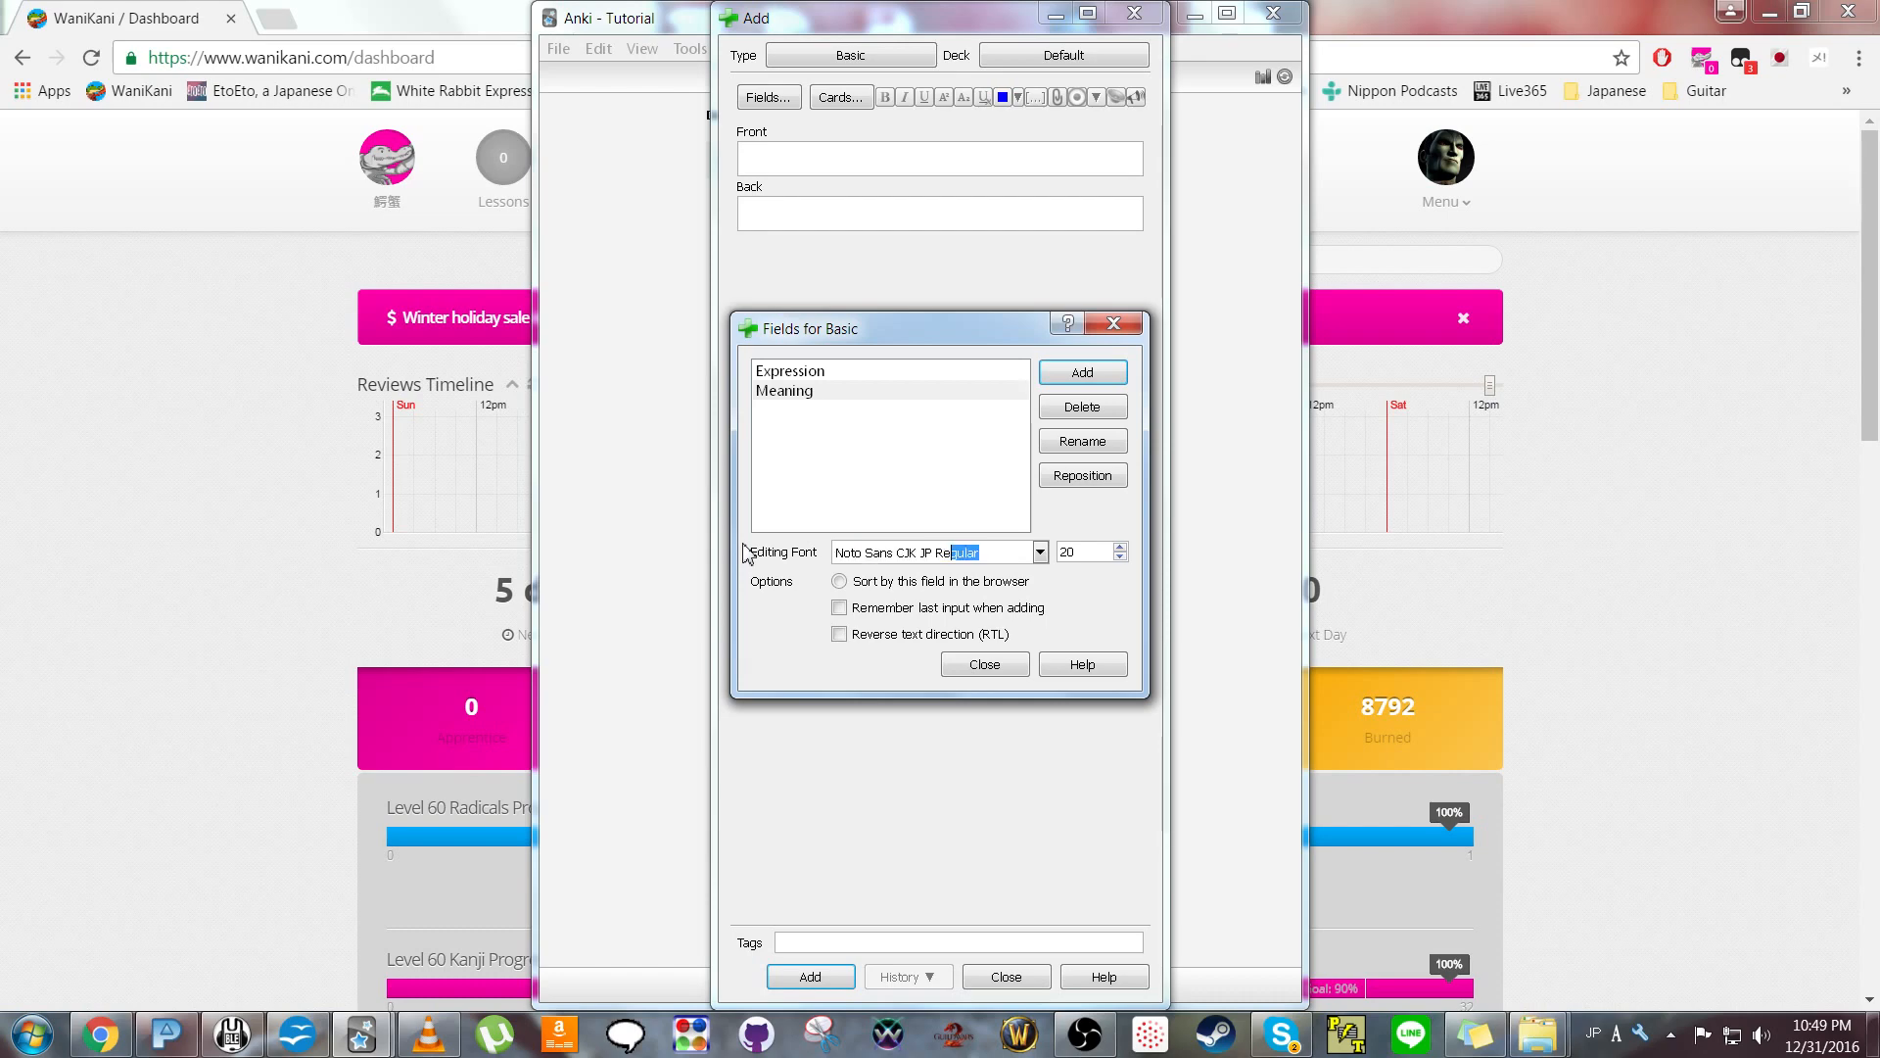
pyautogui.write('gular')
pyautogui.click(1007, 665)
# Add a note with the Expression "]sj]71w" and the Meaning "glorious" to the Default deck, and close the note entry window.
pyautogui.moveTo(714, 535); pyautogui.dragTo(624, 536)
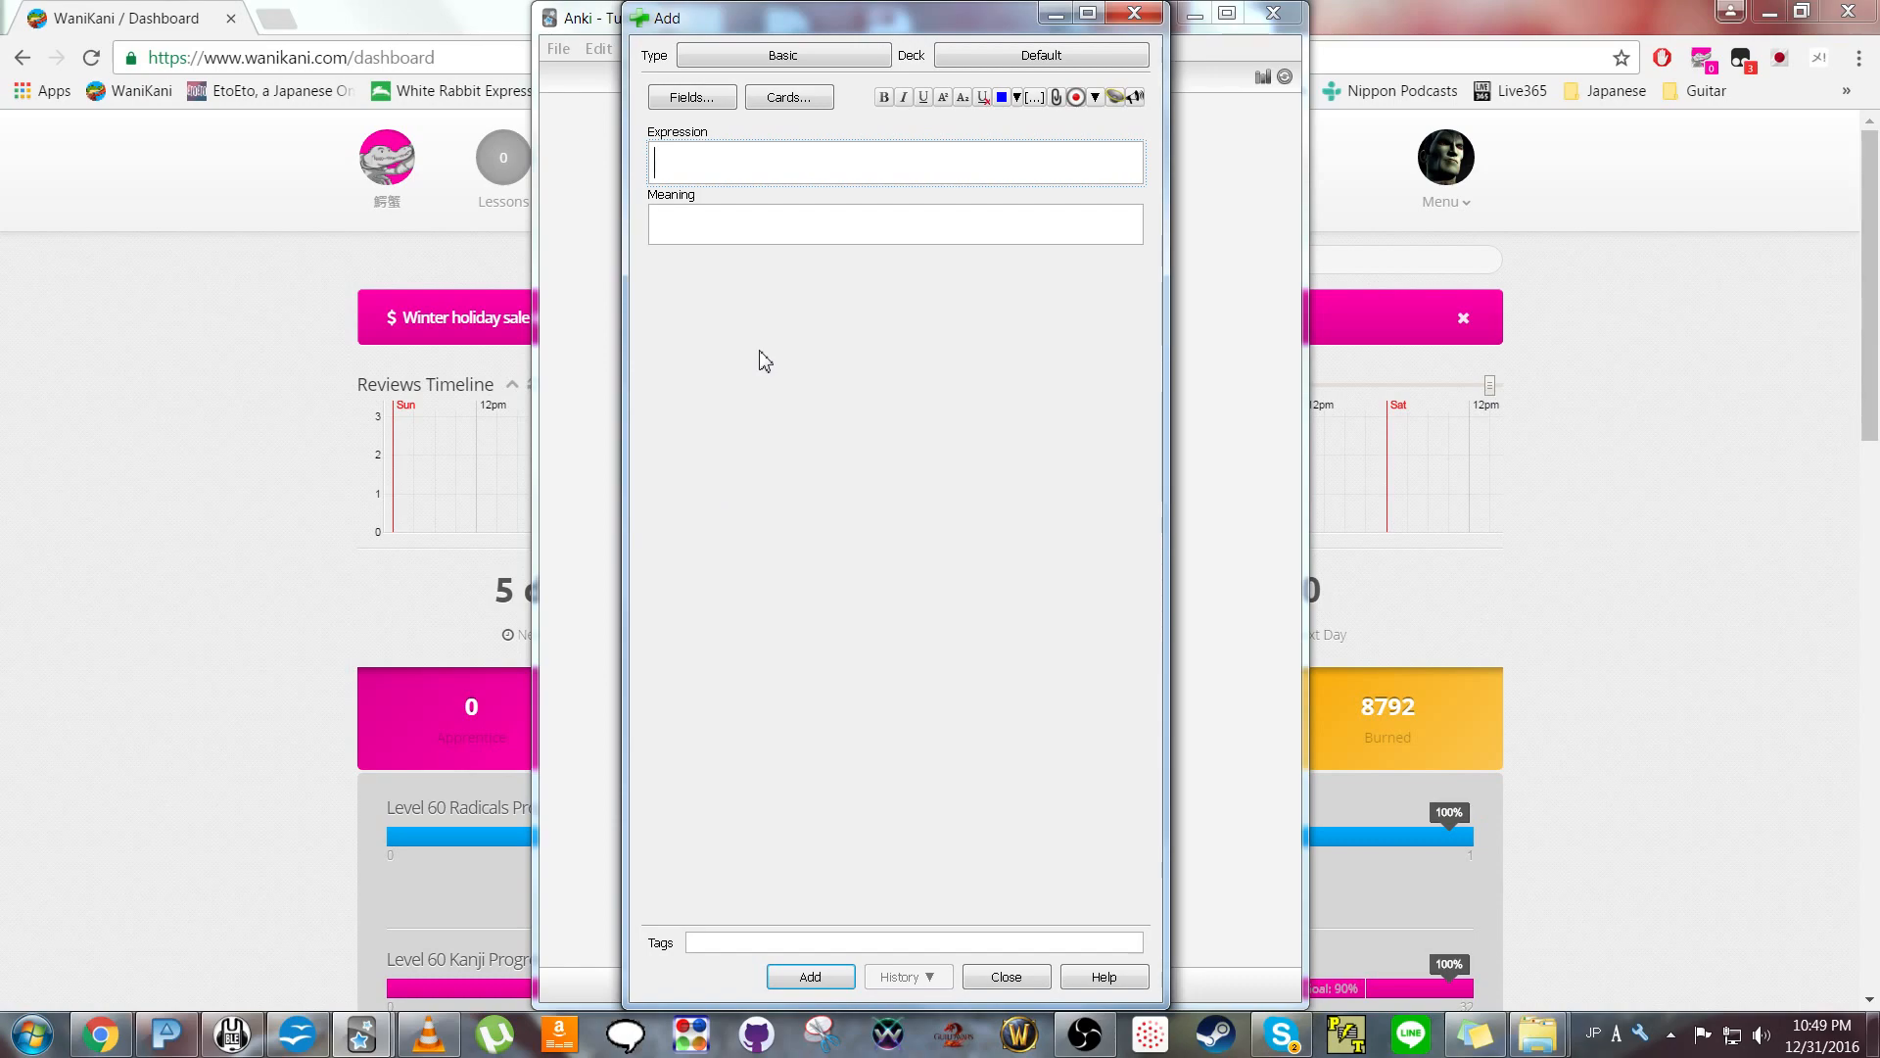
pyautogui.write('hsjhuqw')
pyautogui.press('Tab')
pyautogui.write('glorious')
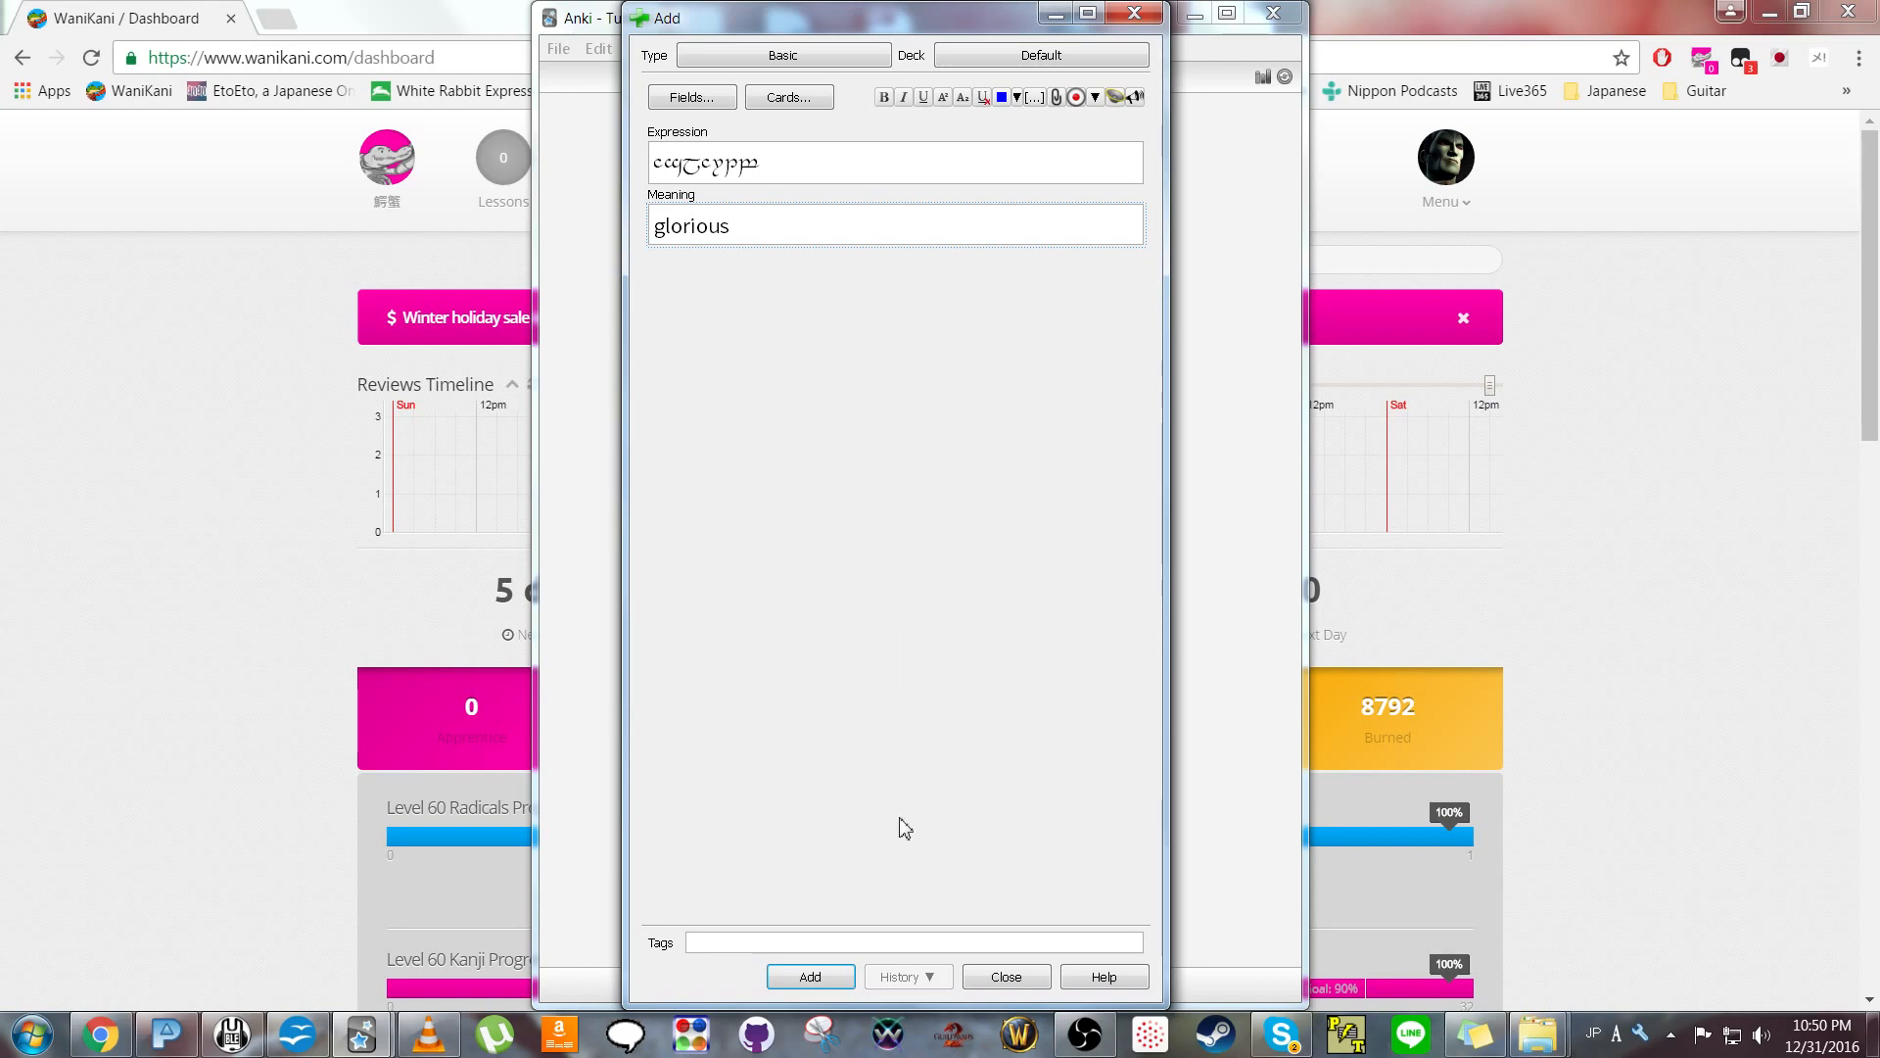
pyautogui.click(835, 974)
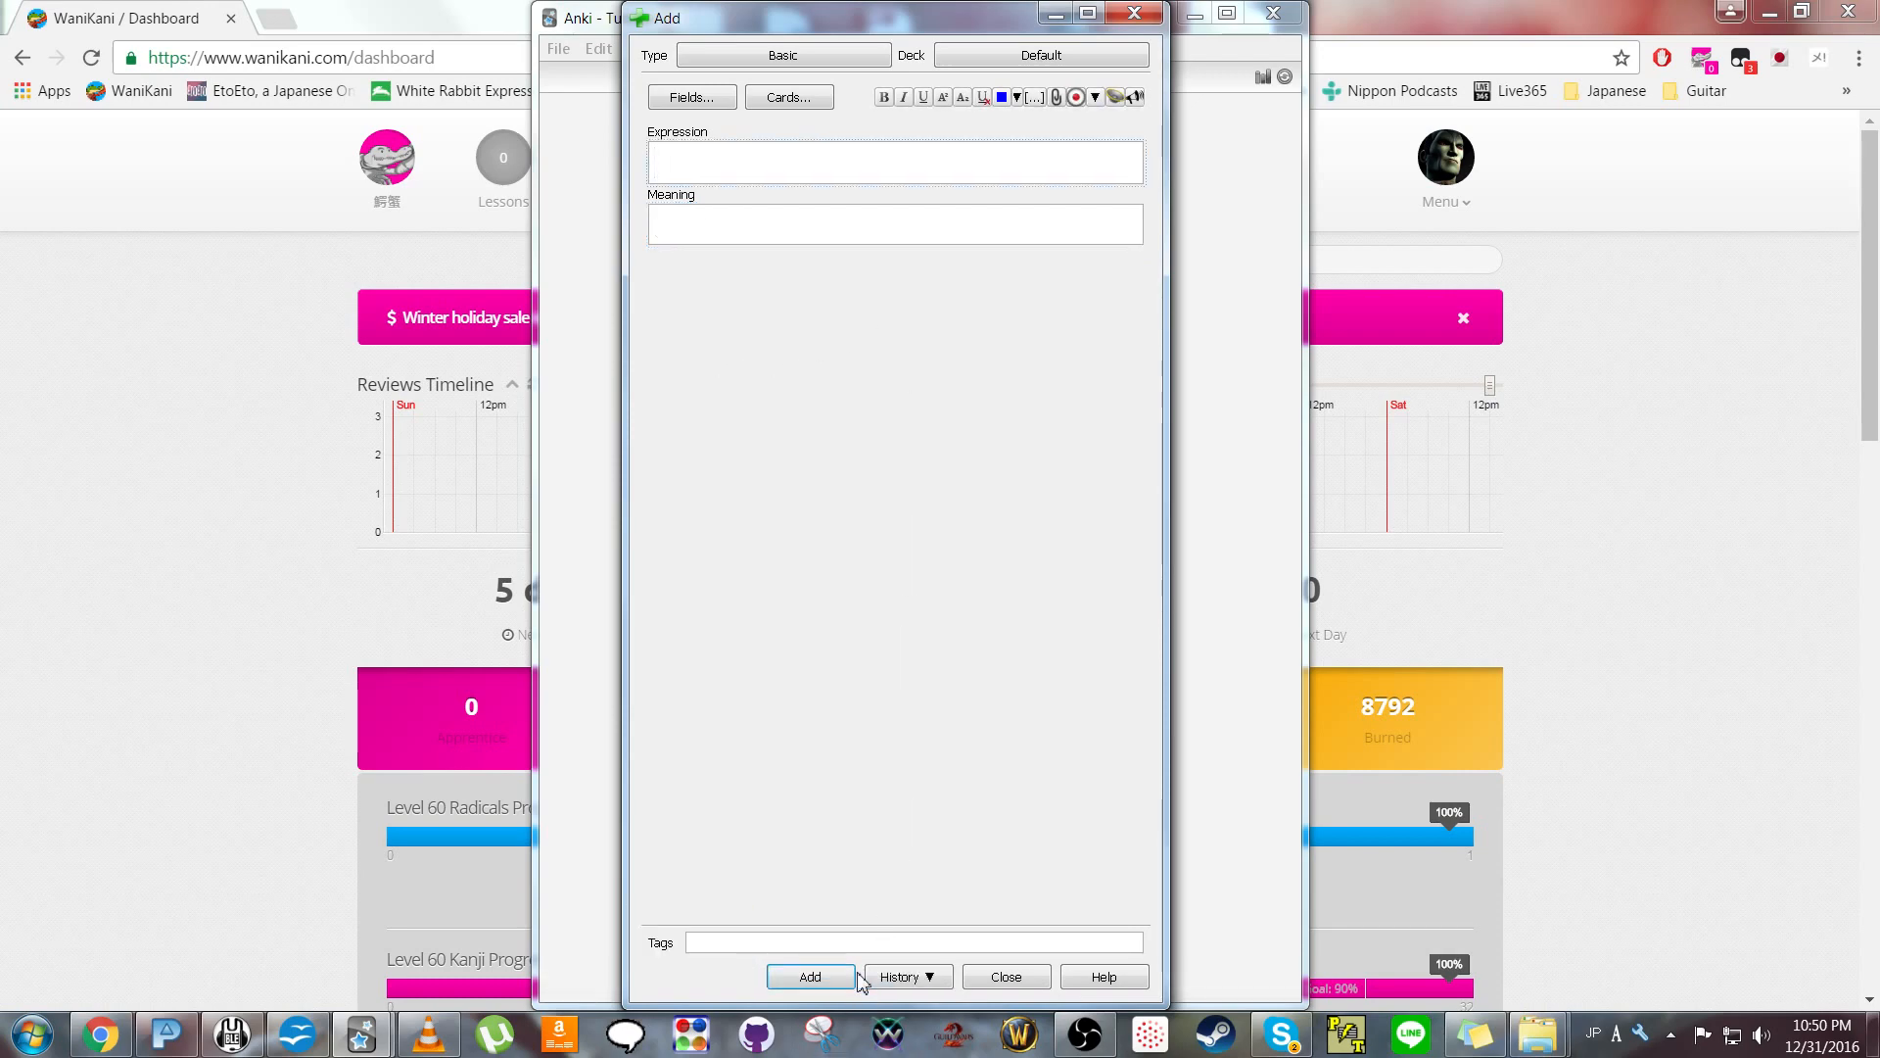
pyautogui.click(1136, 13)
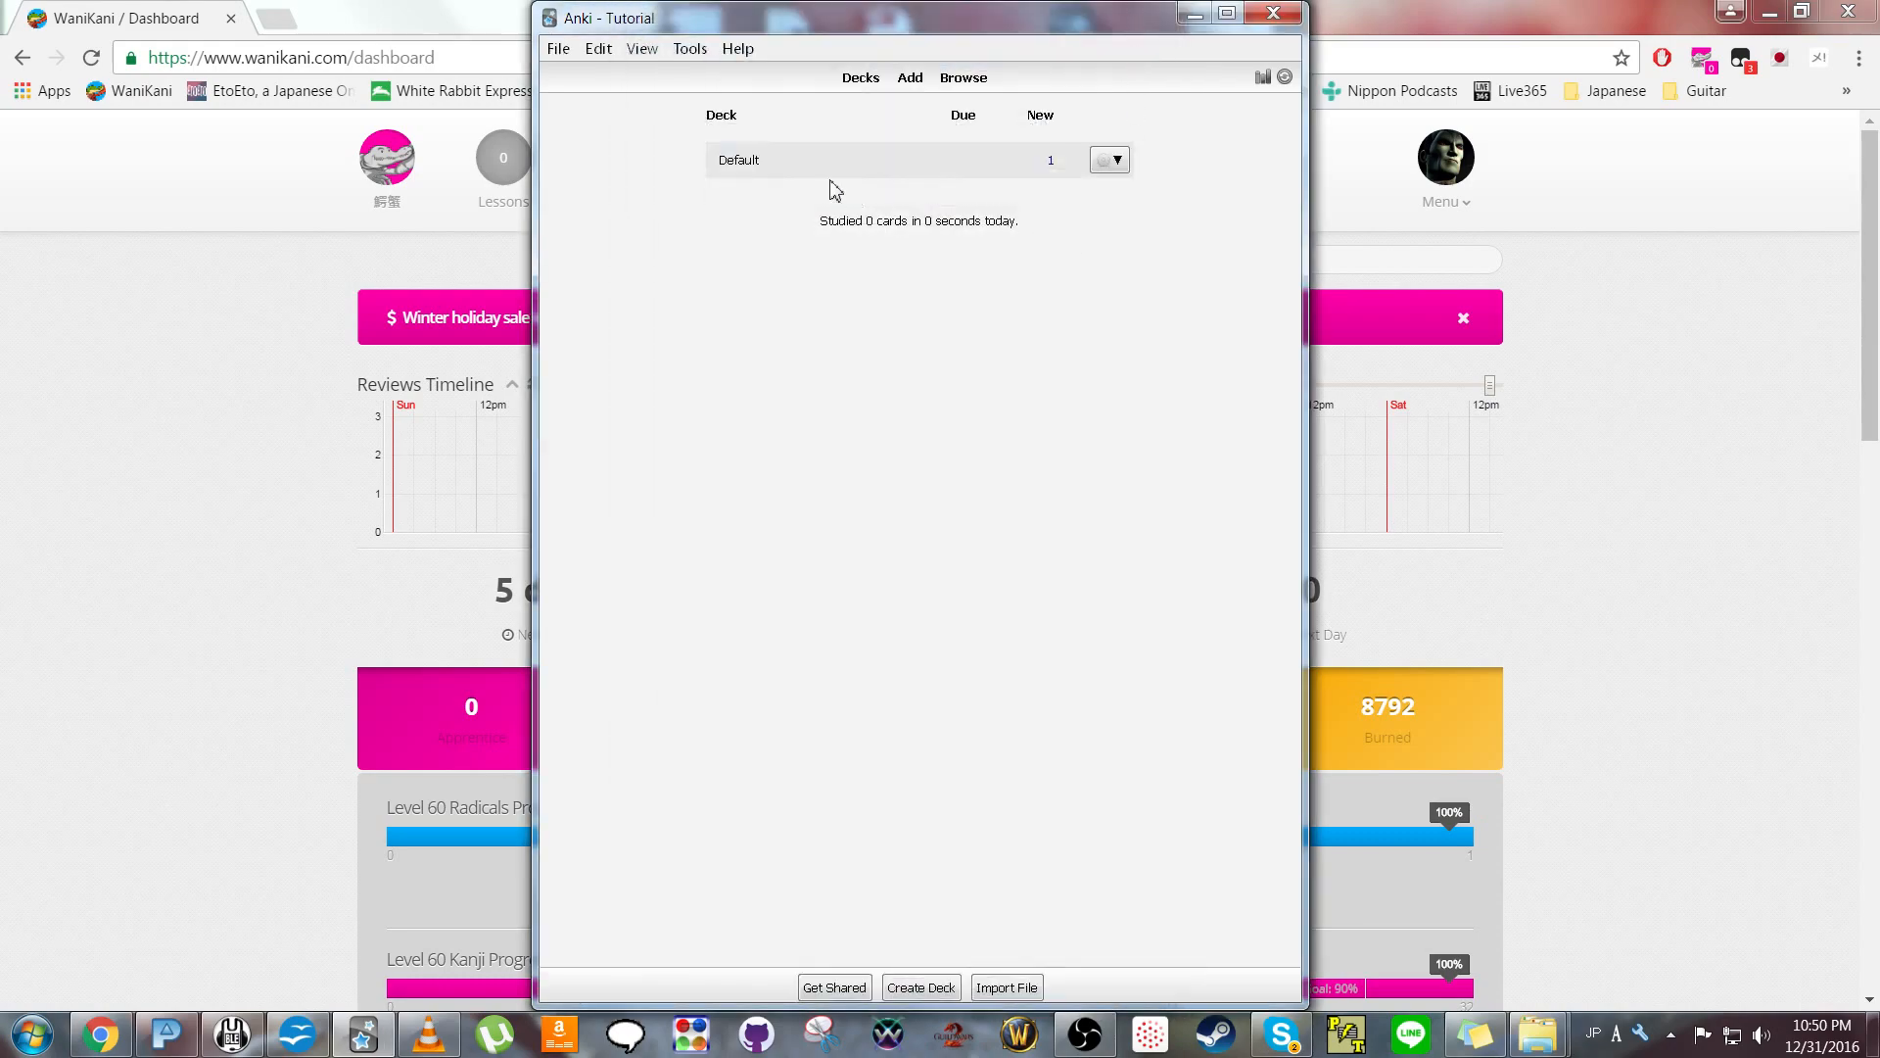
# Study the new card in the Default deck and reveal its answer.
pyautogui.click(741, 162)
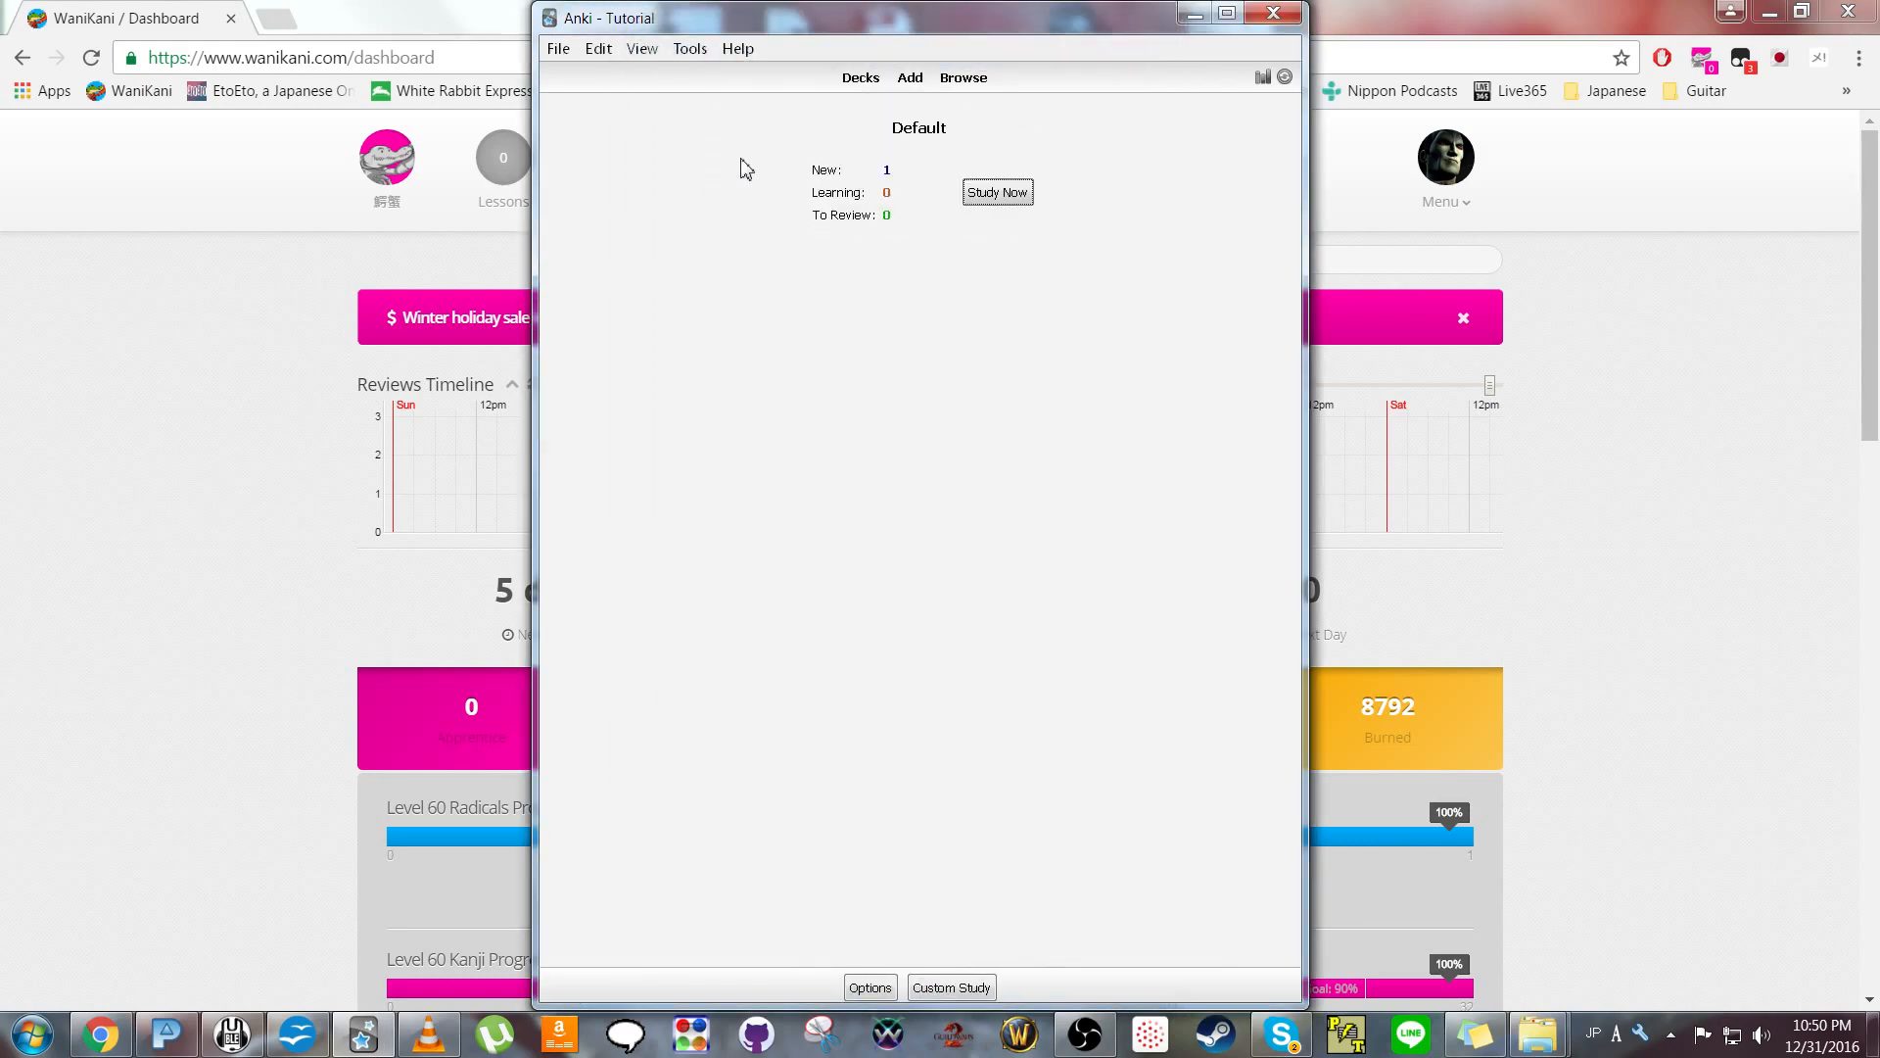
pyautogui.click(1016, 194)
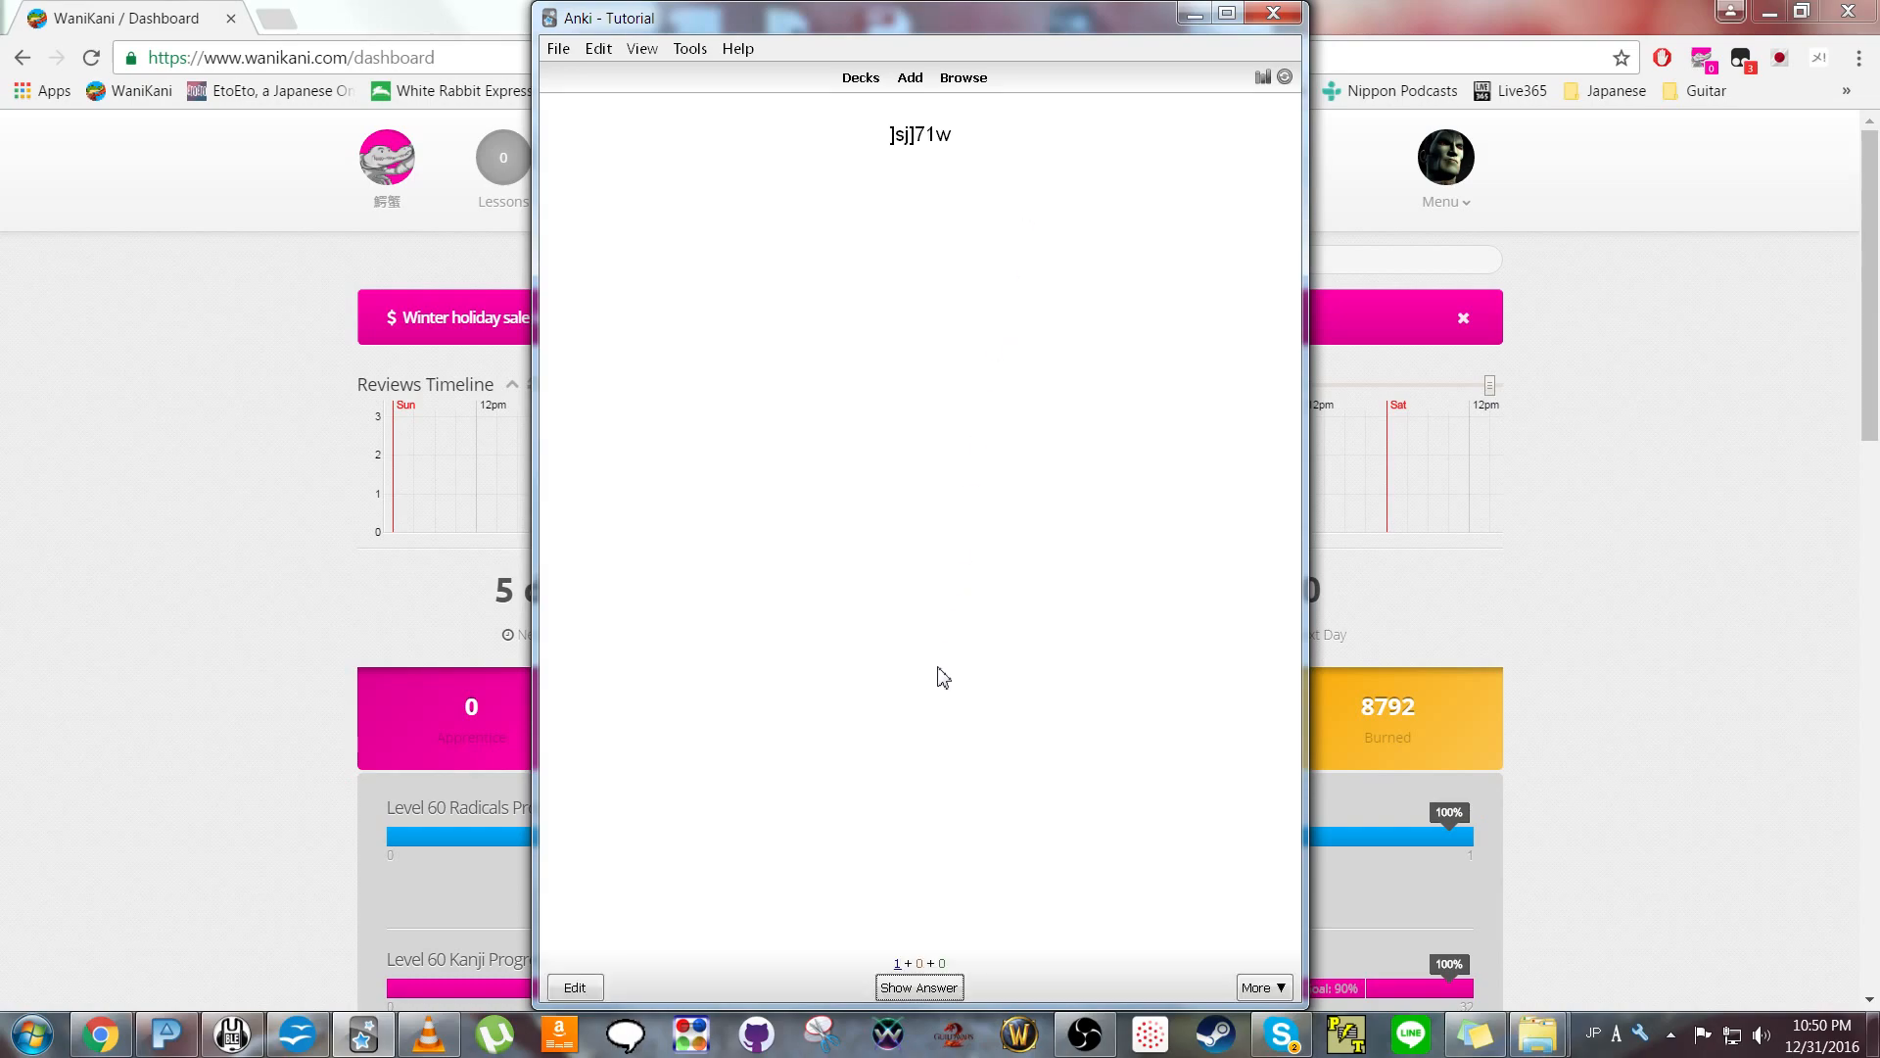
pyautogui.click(916, 987)
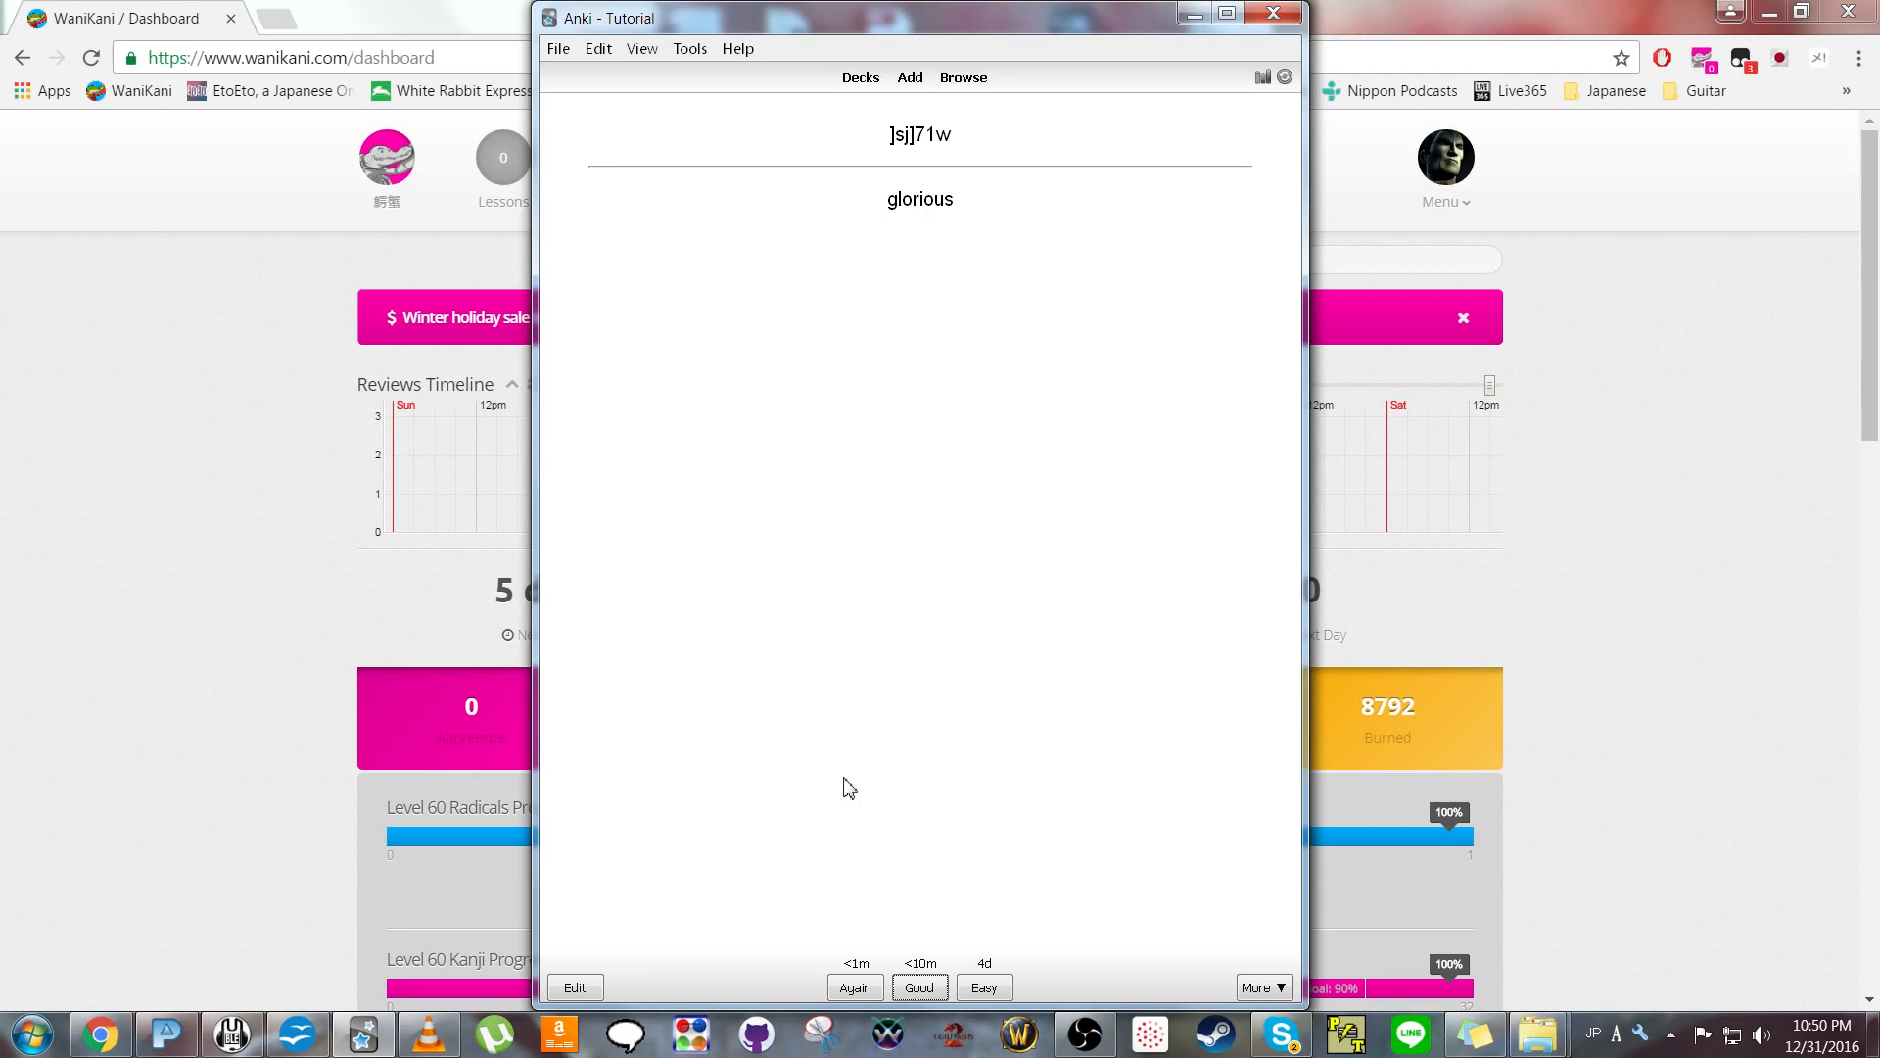
# Open the card template editor for the current note and maximize it.
pyautogui.click(587, 988)
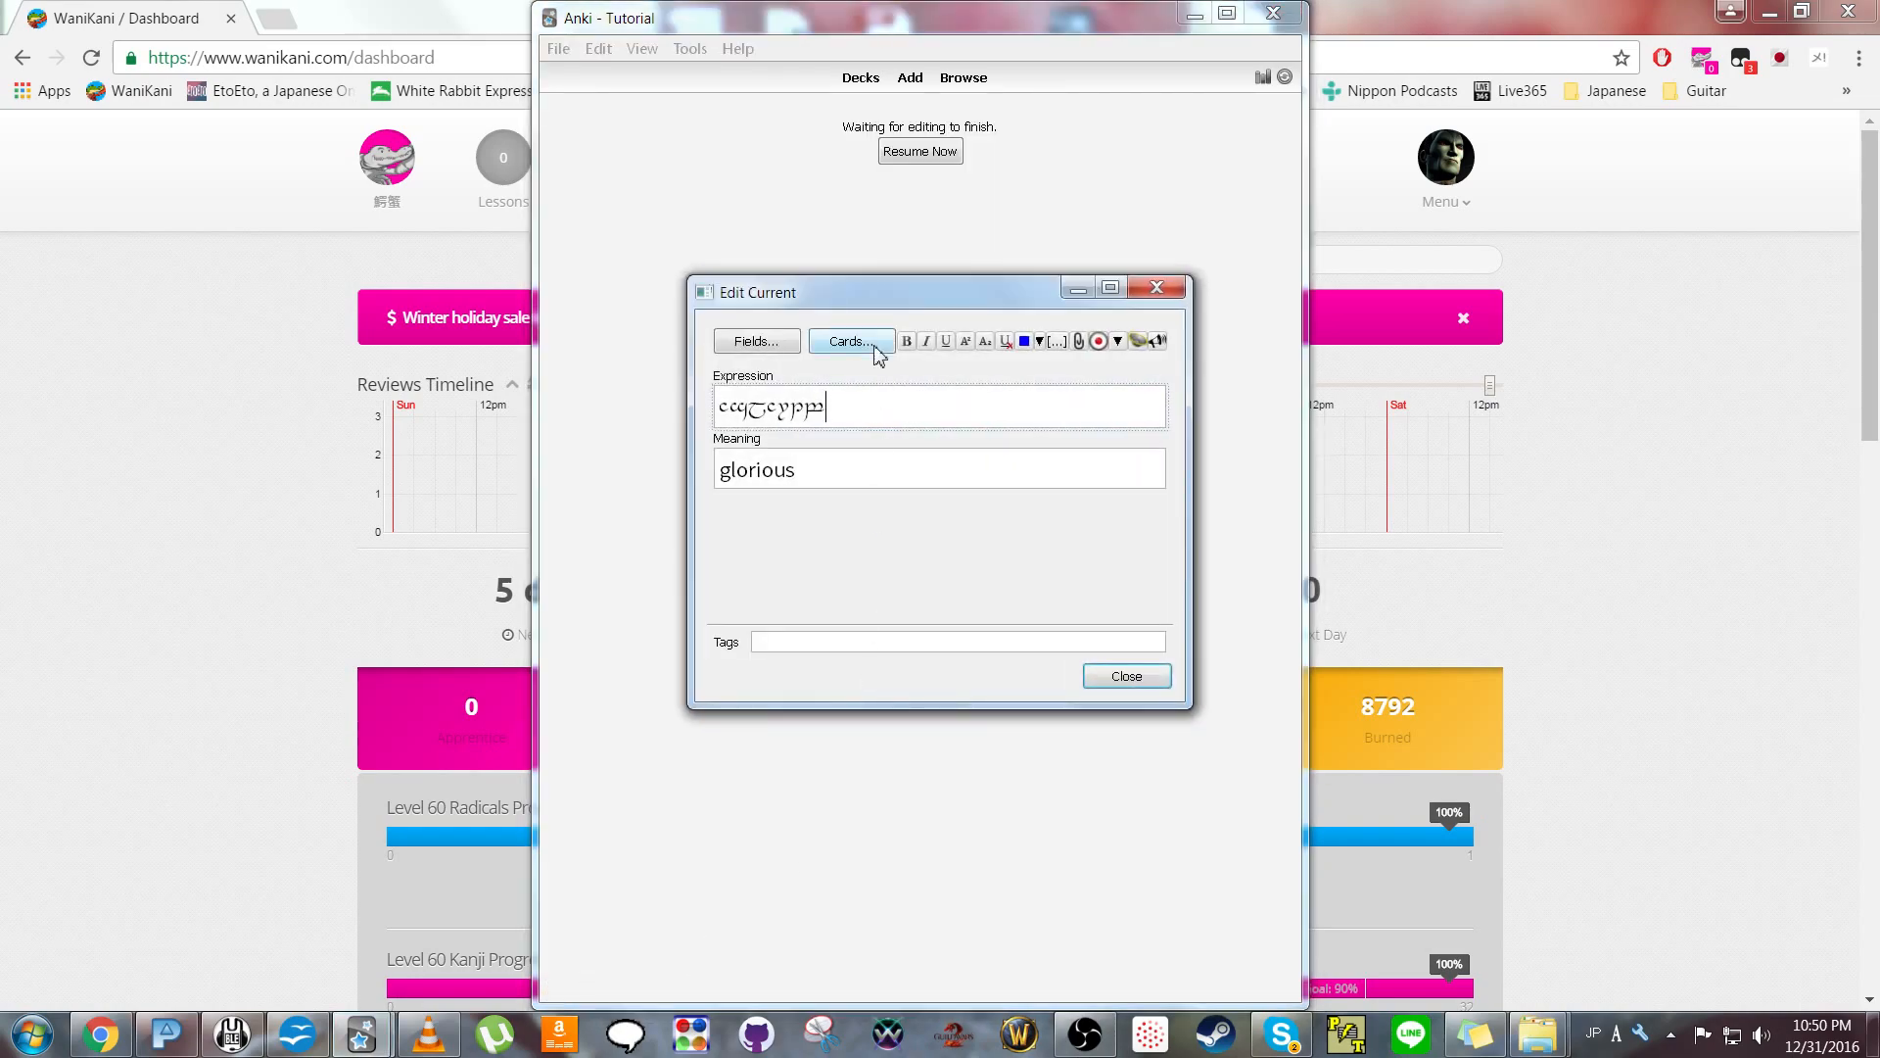
pyautogui.click(874, 344)
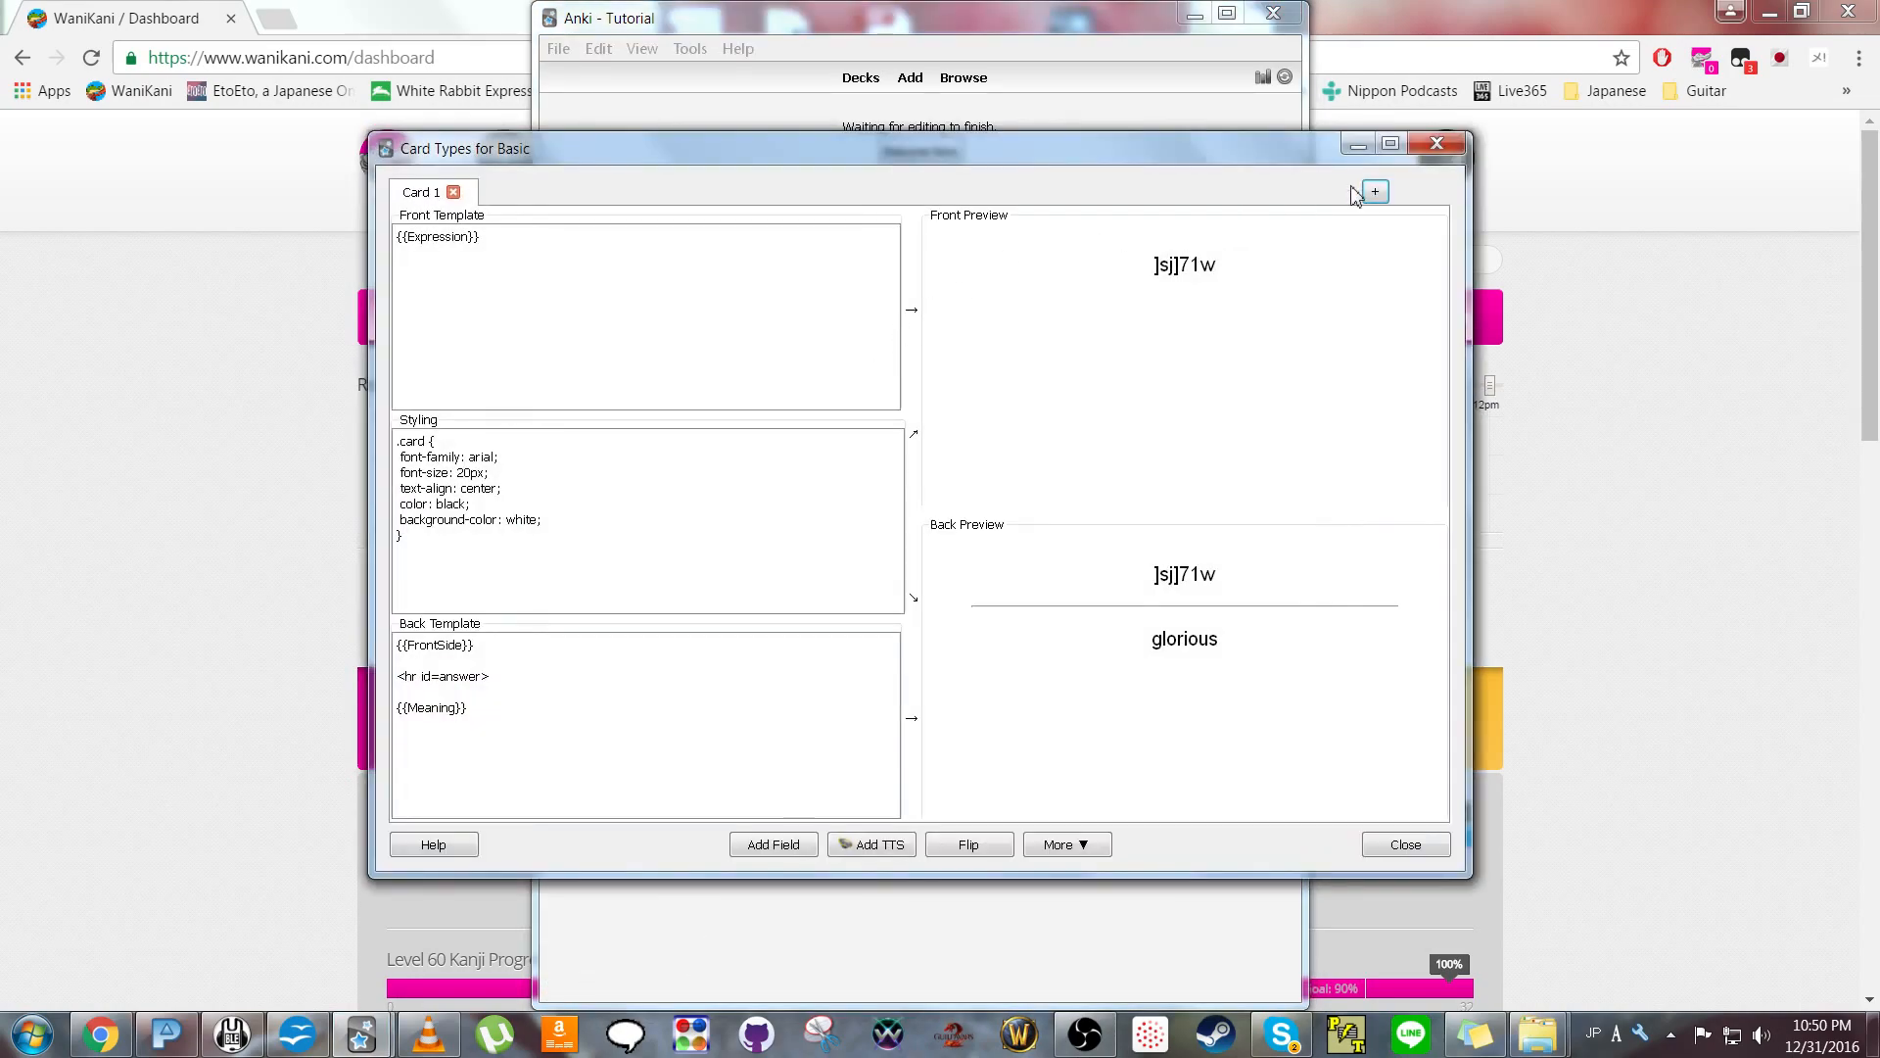
pyautogui.click(1390, 145)
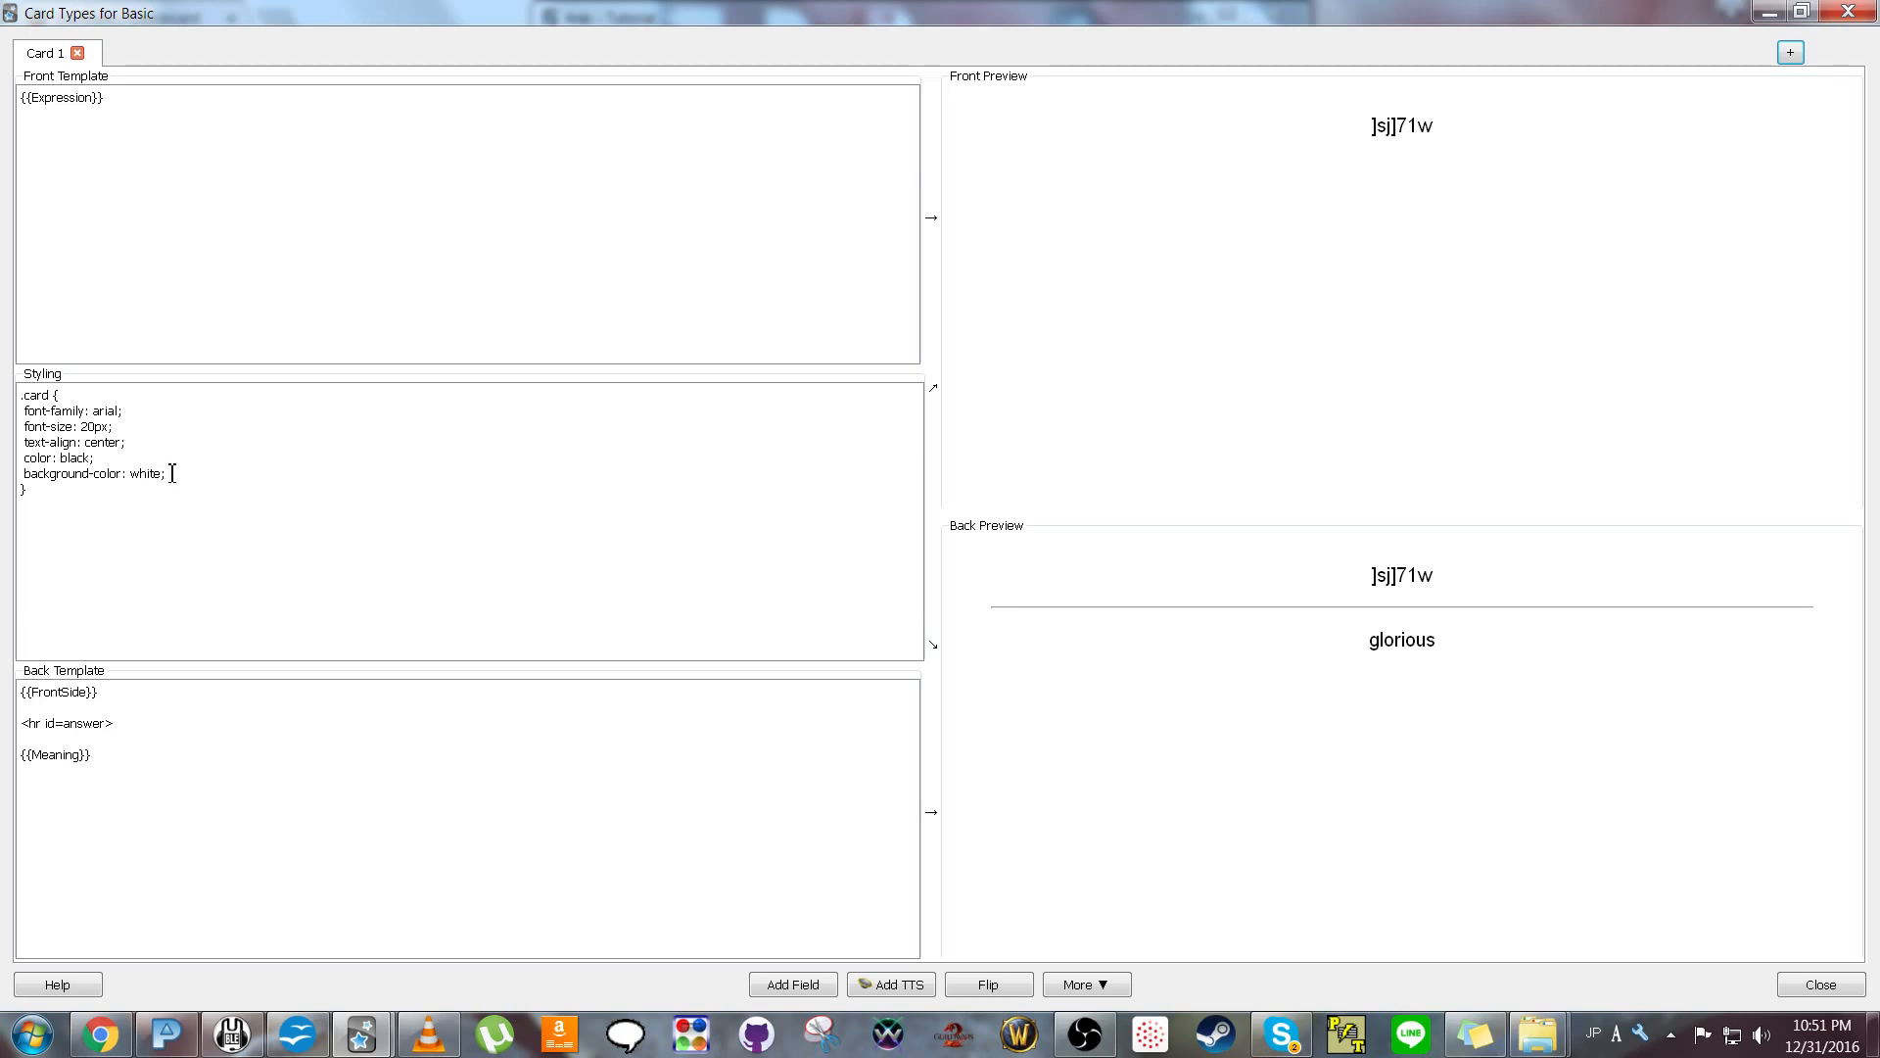
# Replace all the default properties in the .card styling with background-color: #eee;.
pyautogui.moveTo(172, 473); pyautogui.dragTo(5, 428)
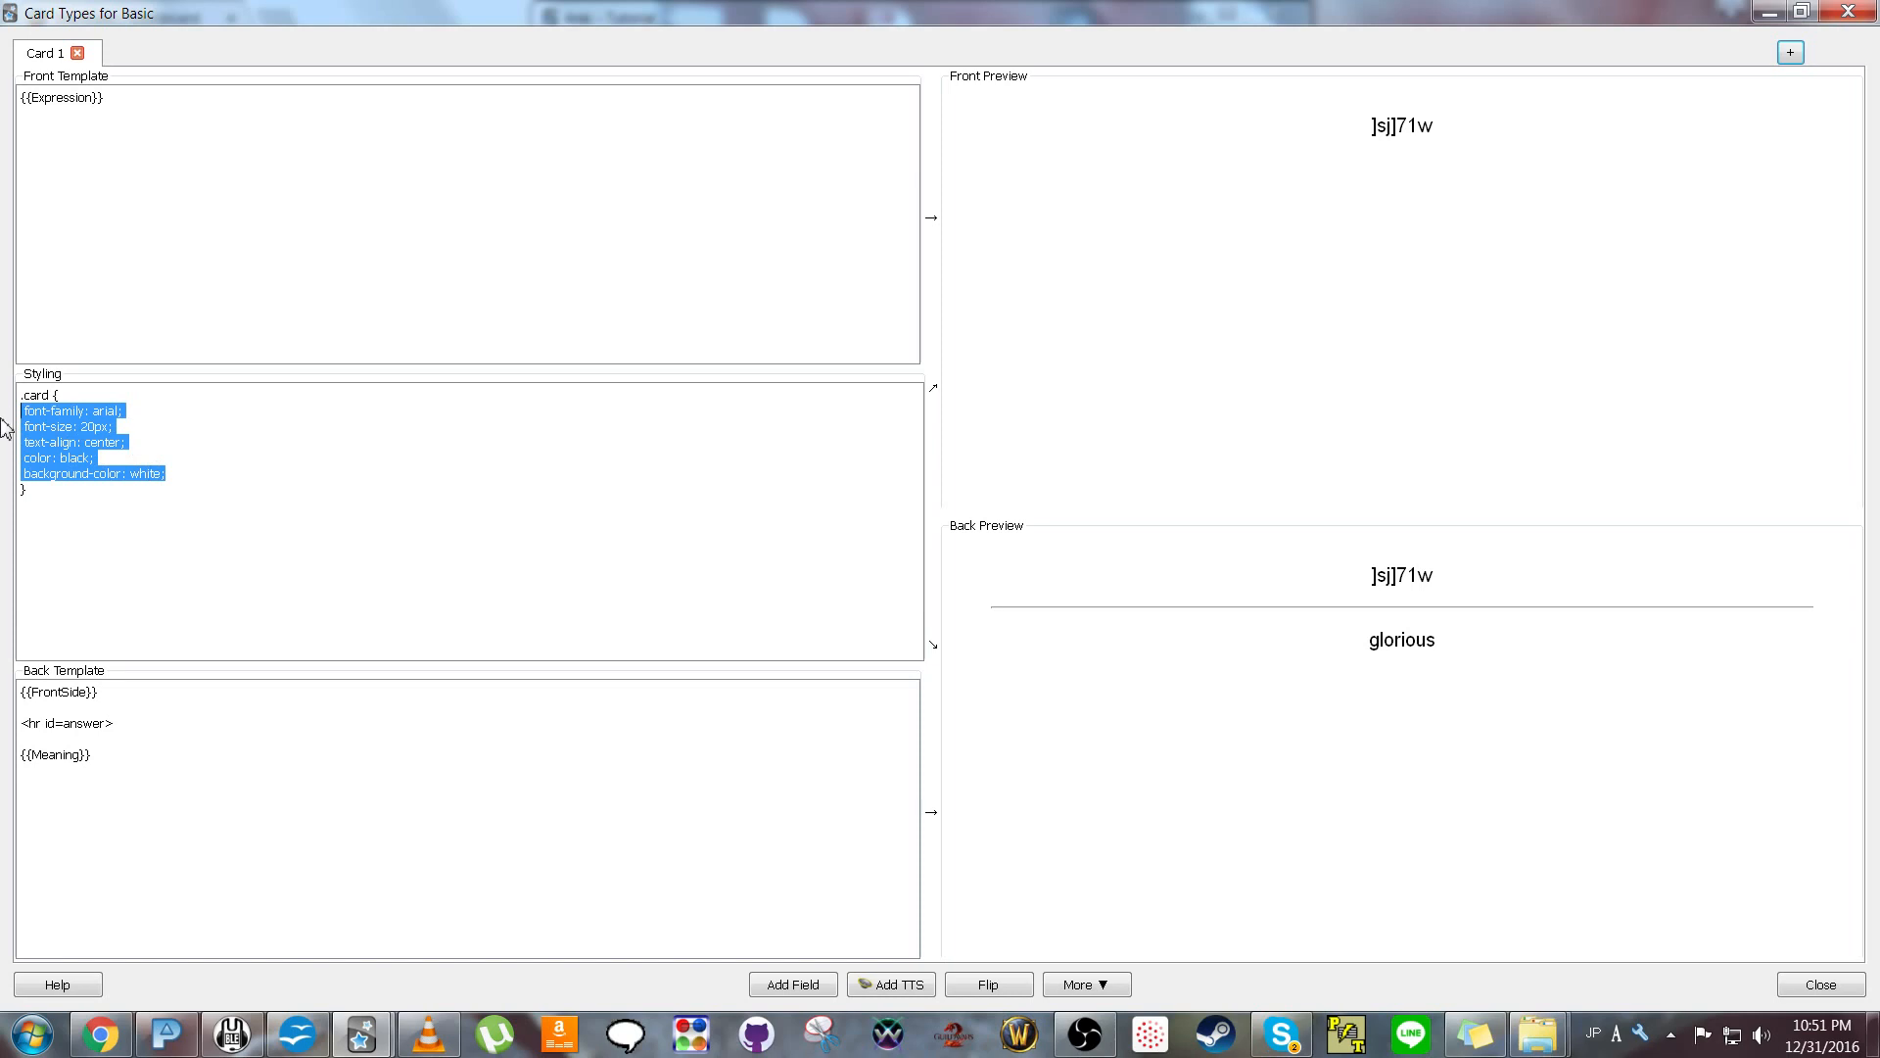
pyautogui.press('BackSpace')
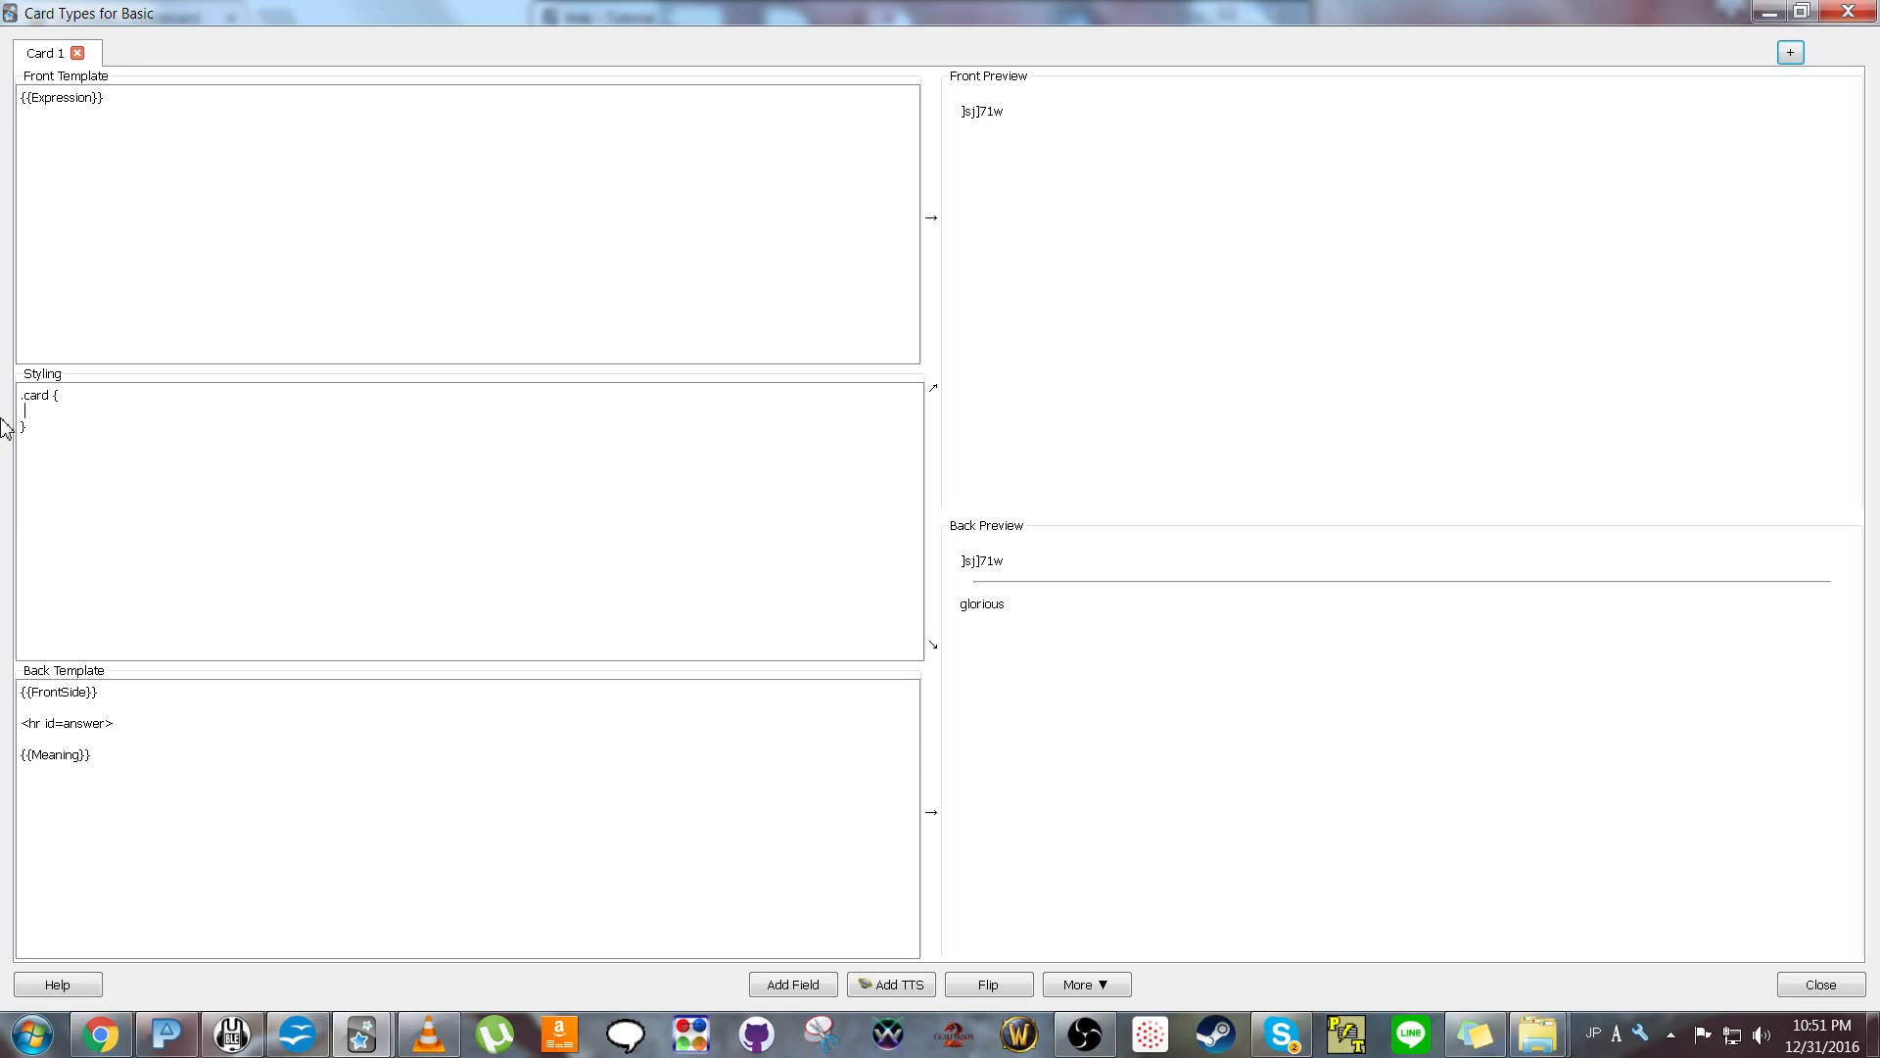
pyautogui.write('ack')
pyautogui.write('d')
pyautogui.write('round')
pyautogui.write('-')
pyautogui.write('color')
pyautogui.write(':;')
pyautogui.write('#eee')
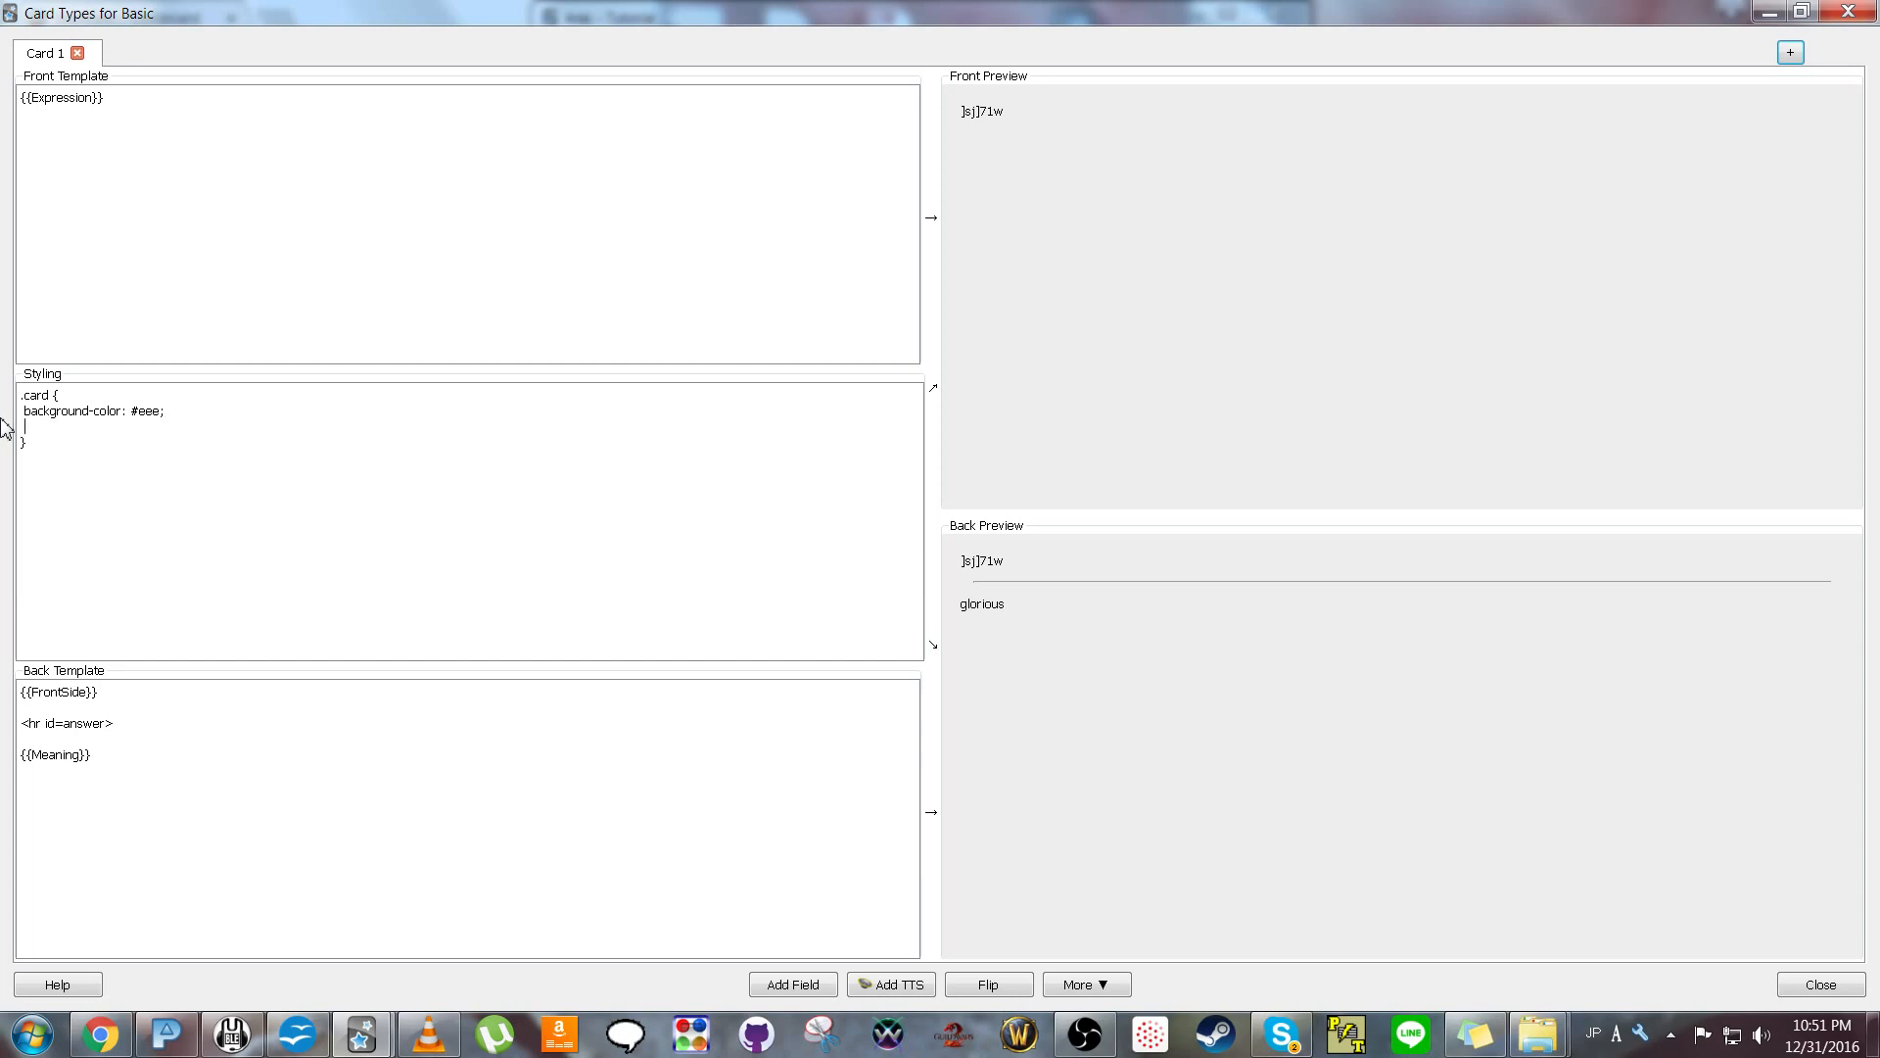
# Add font-family: Noto Sans CJK JP Regular; and font-size: 25px; to the .card styling.
pyautogui.write('font-family:; Noto Sans CJK JP Regular')
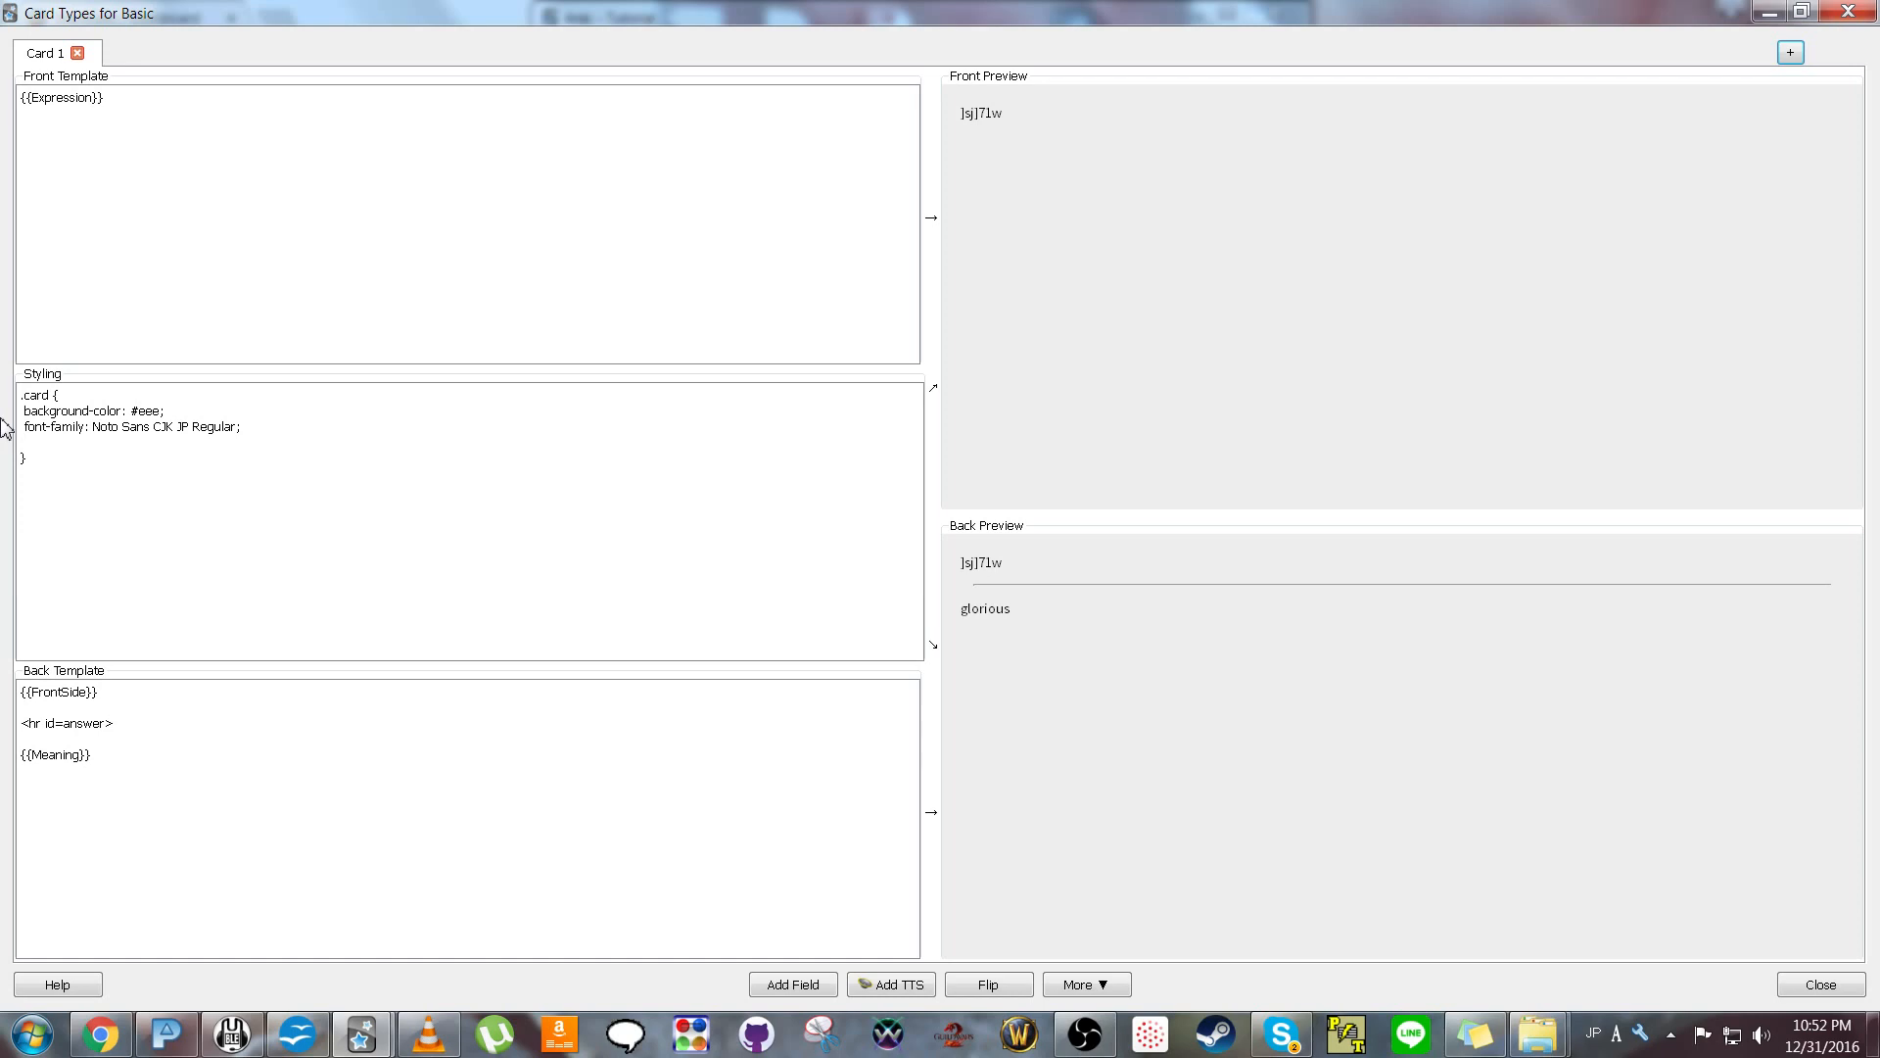
pyautogui.write('font-size:;25px')
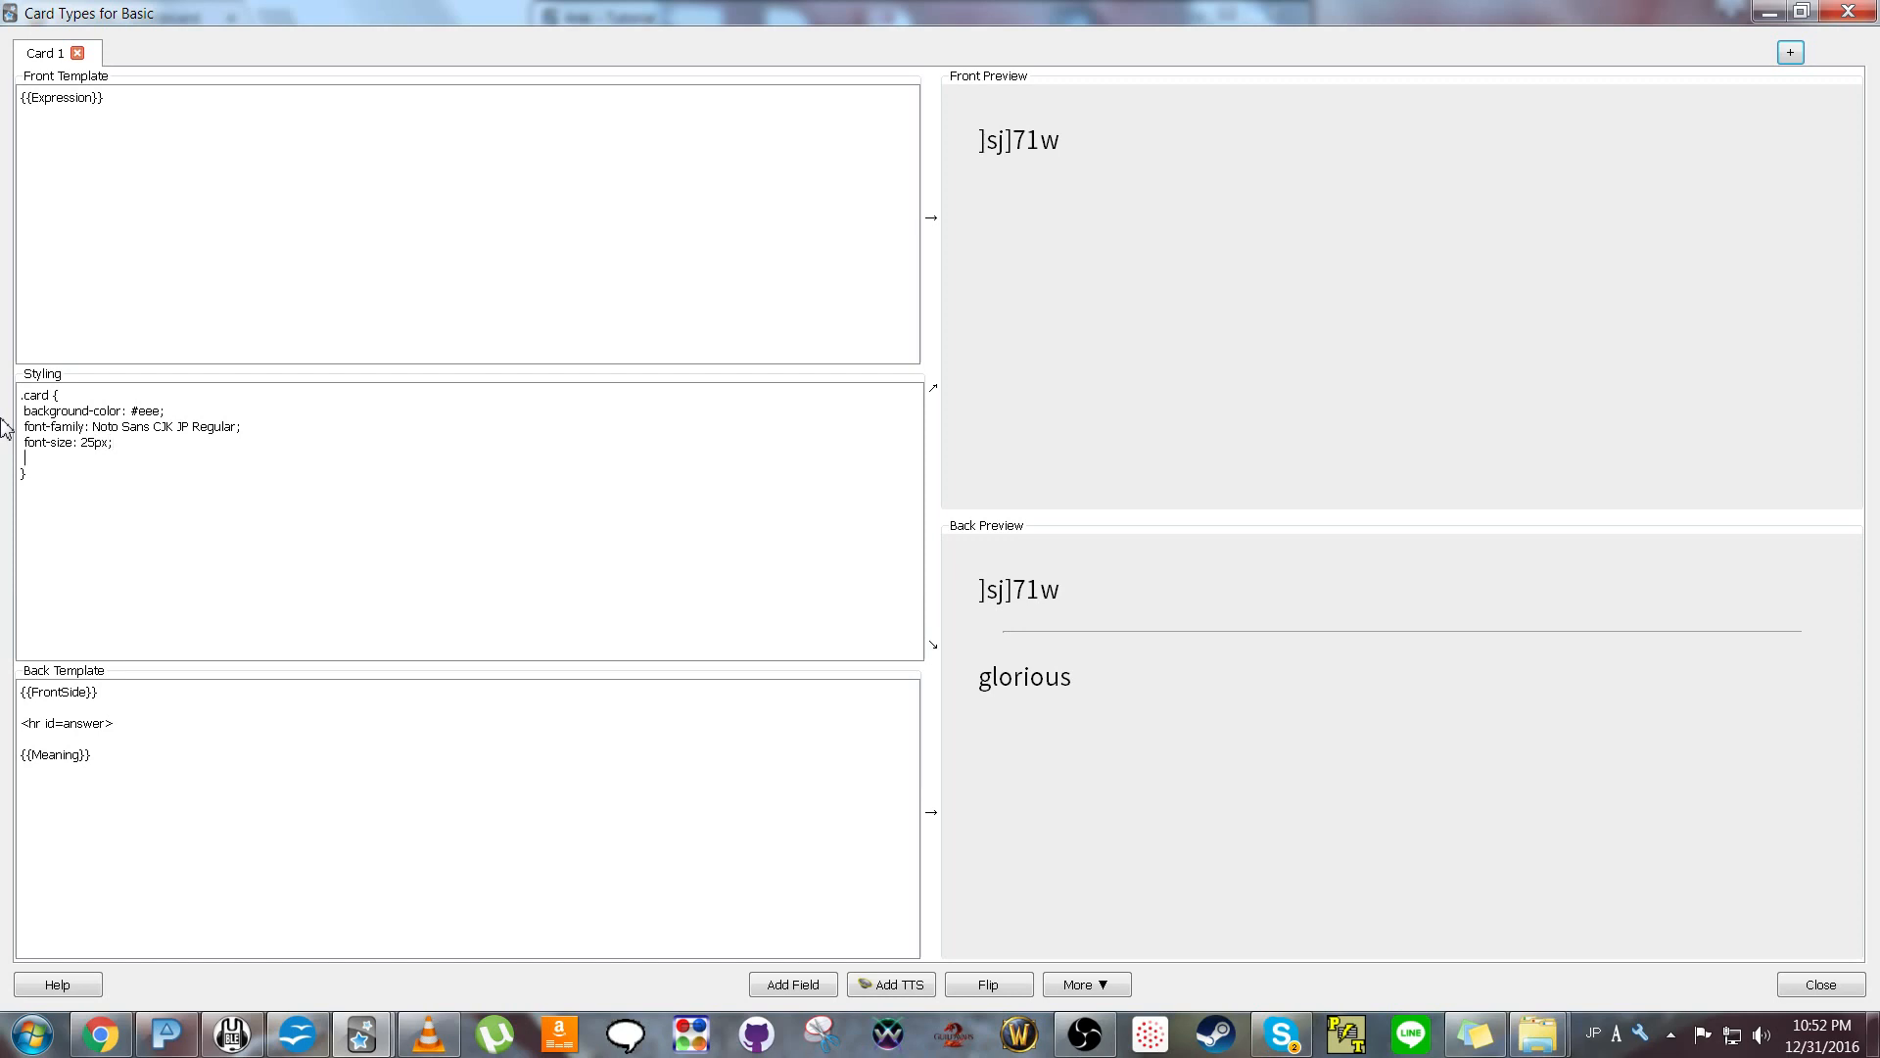
# Add text-align: center; and margin: 0; to the .card styling.
pyautogui.write('text-align: cemter')
pyautogui.press('BackSpace')
pyautogui.press('BackSpace')
pyautogui.press('BackSpace')
pyautogui.press('BackSpace')
pyautogui.write('nter')
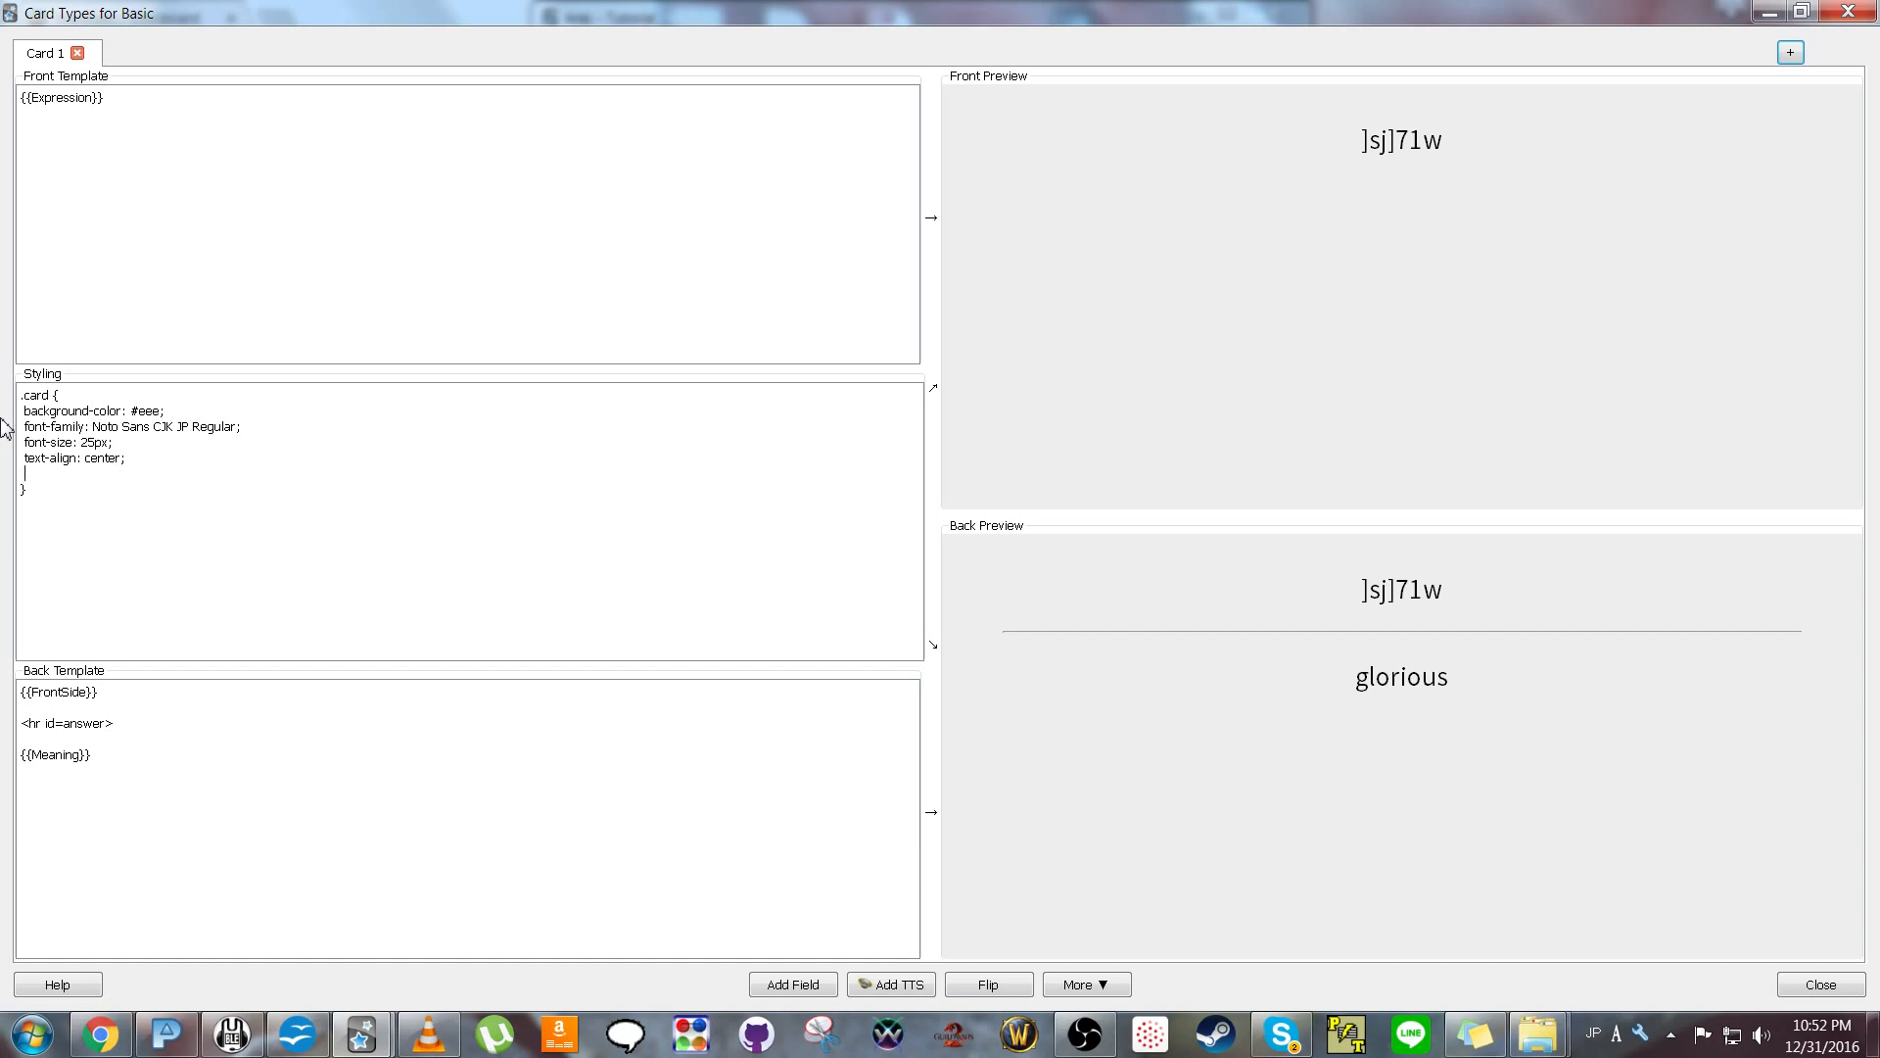
pyautogui.write('margin: 0;')
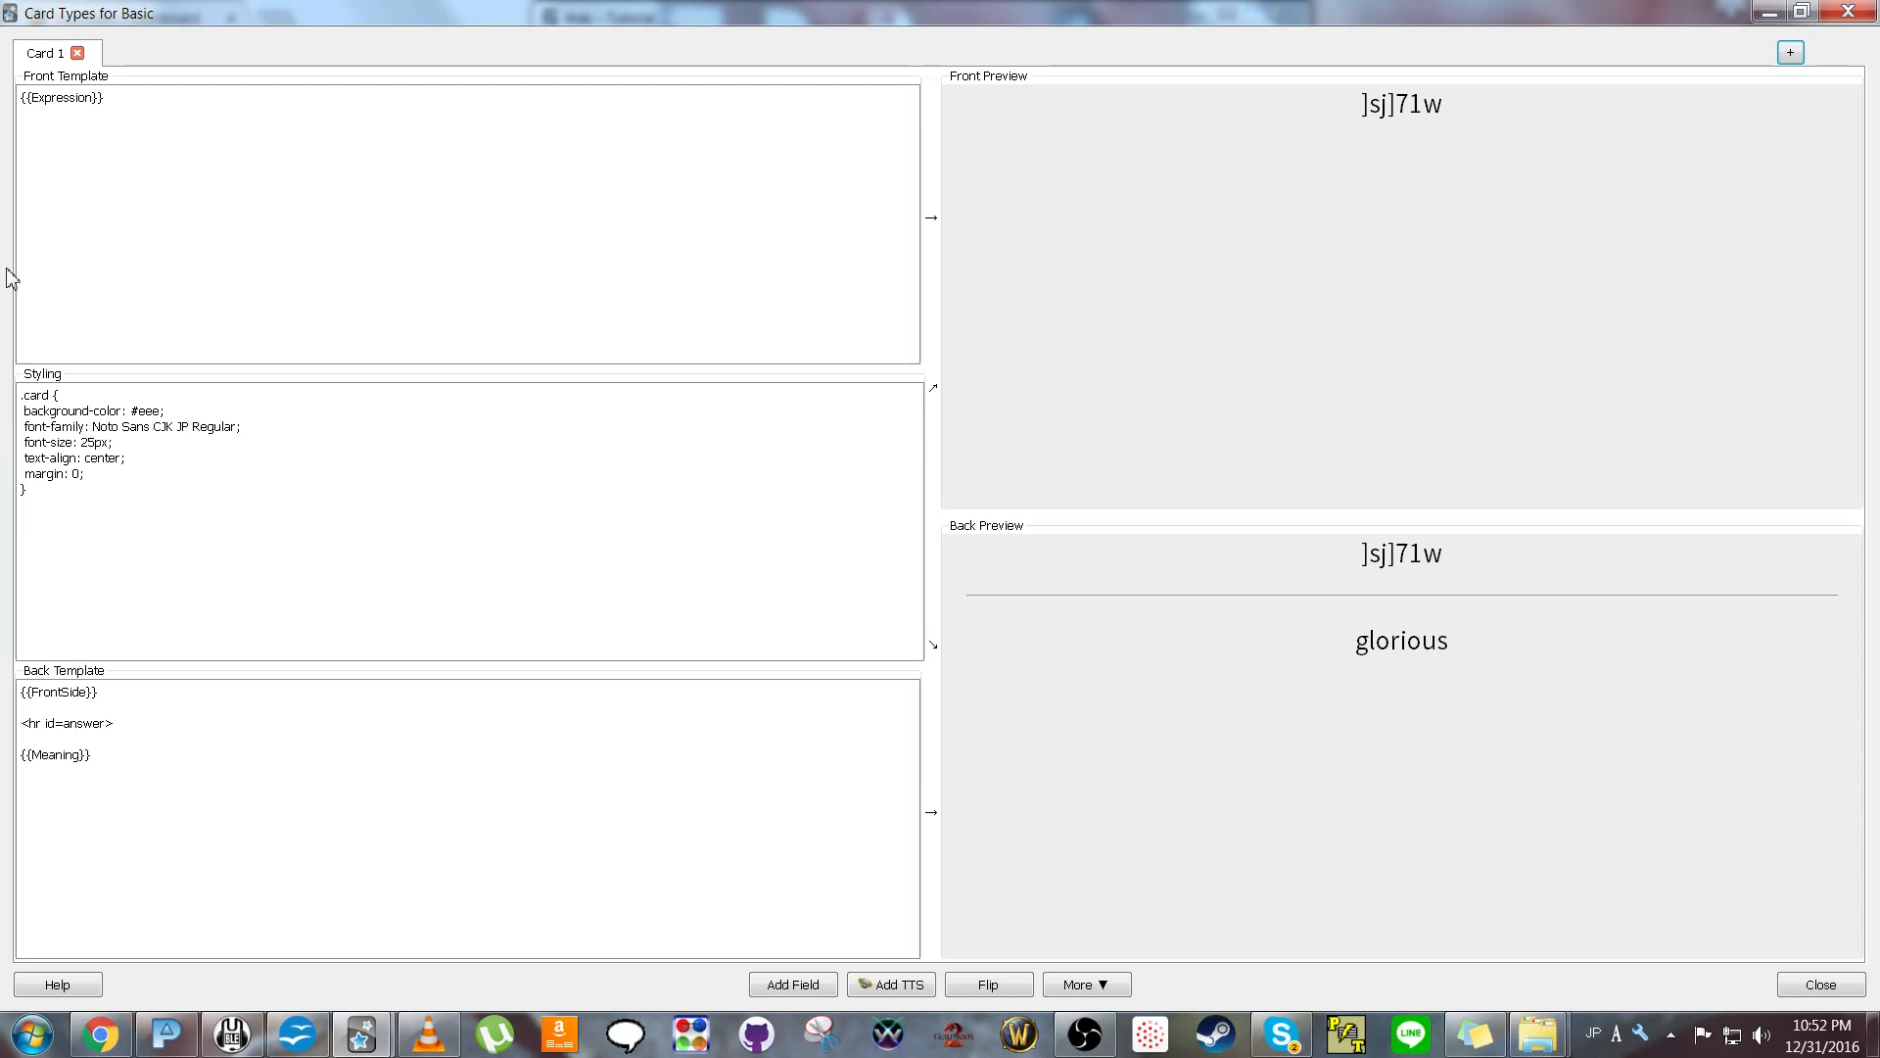
# Wrap {{Expression}} in the front template in a <div class=expression> element with its closing </div>.
pyautogui.click(21, 98)
pyautogui.write('<>')
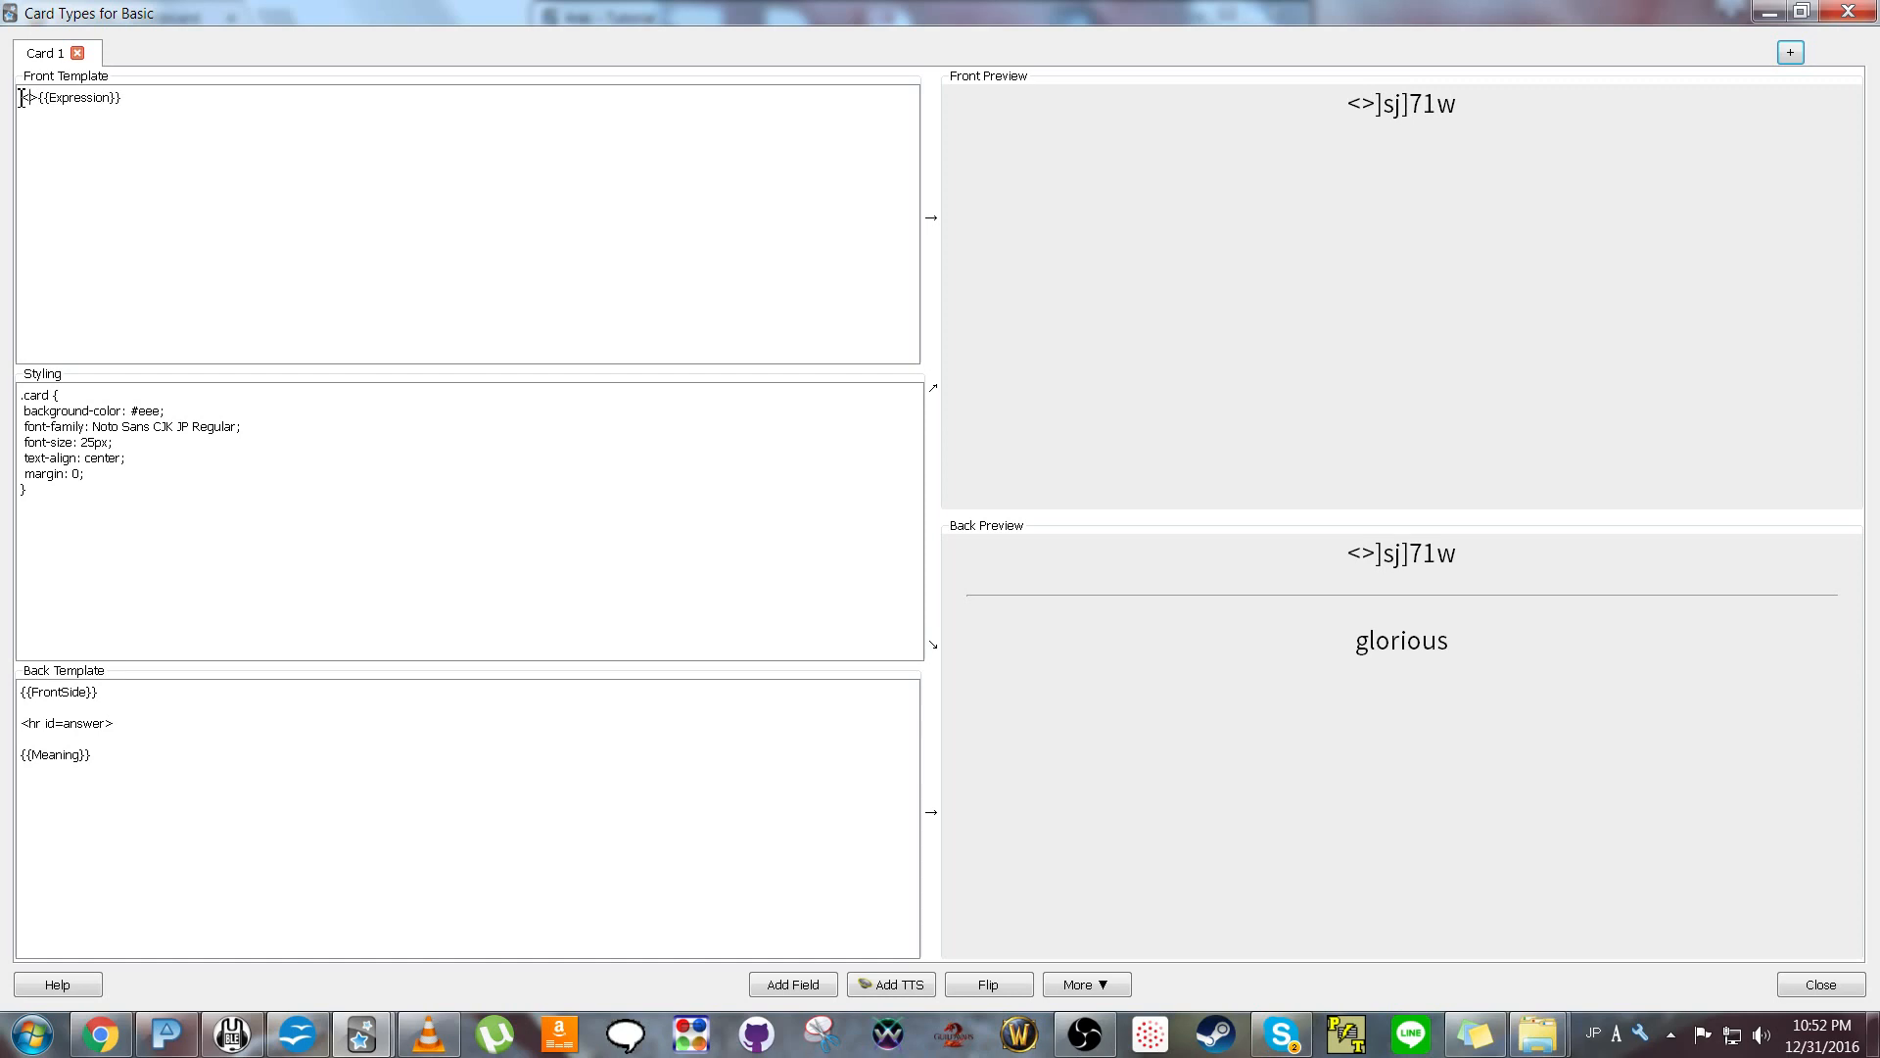
pyautogui.write('div c')
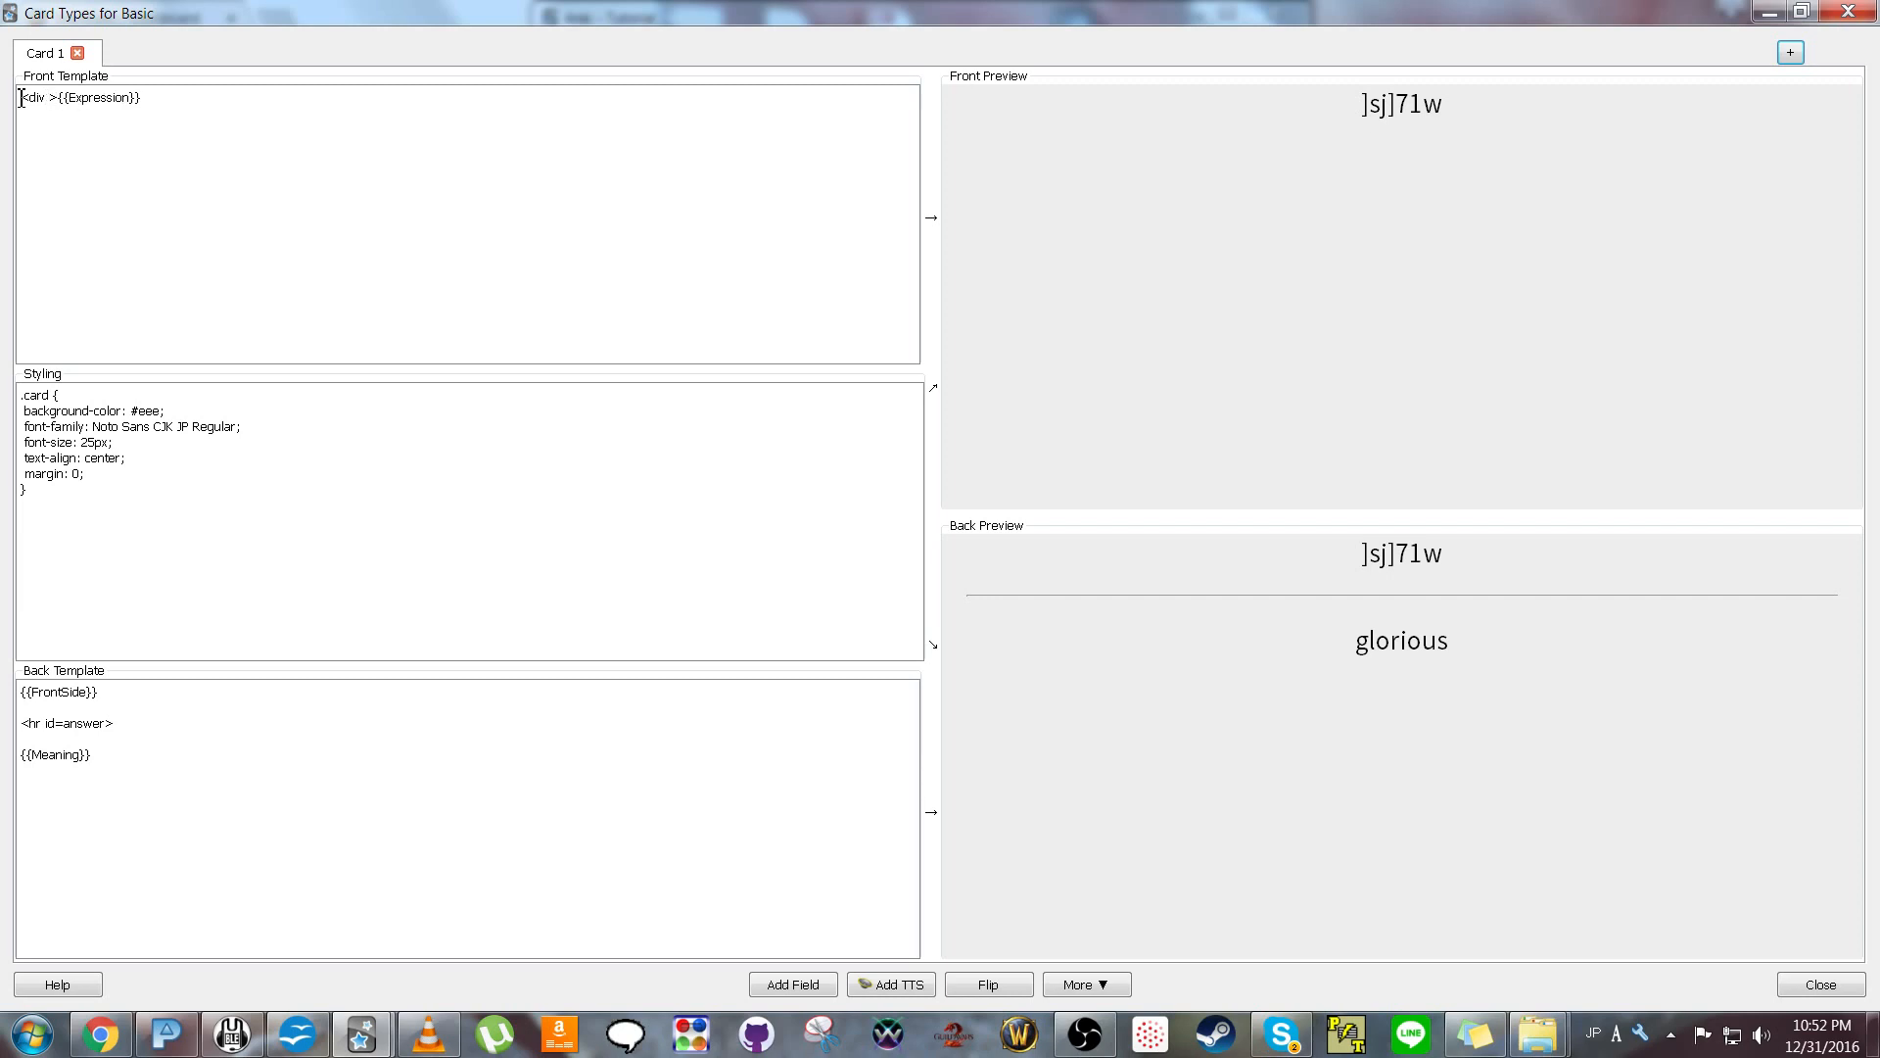
pyautogui.write('lass=expression')
pyautogui.write('<>')
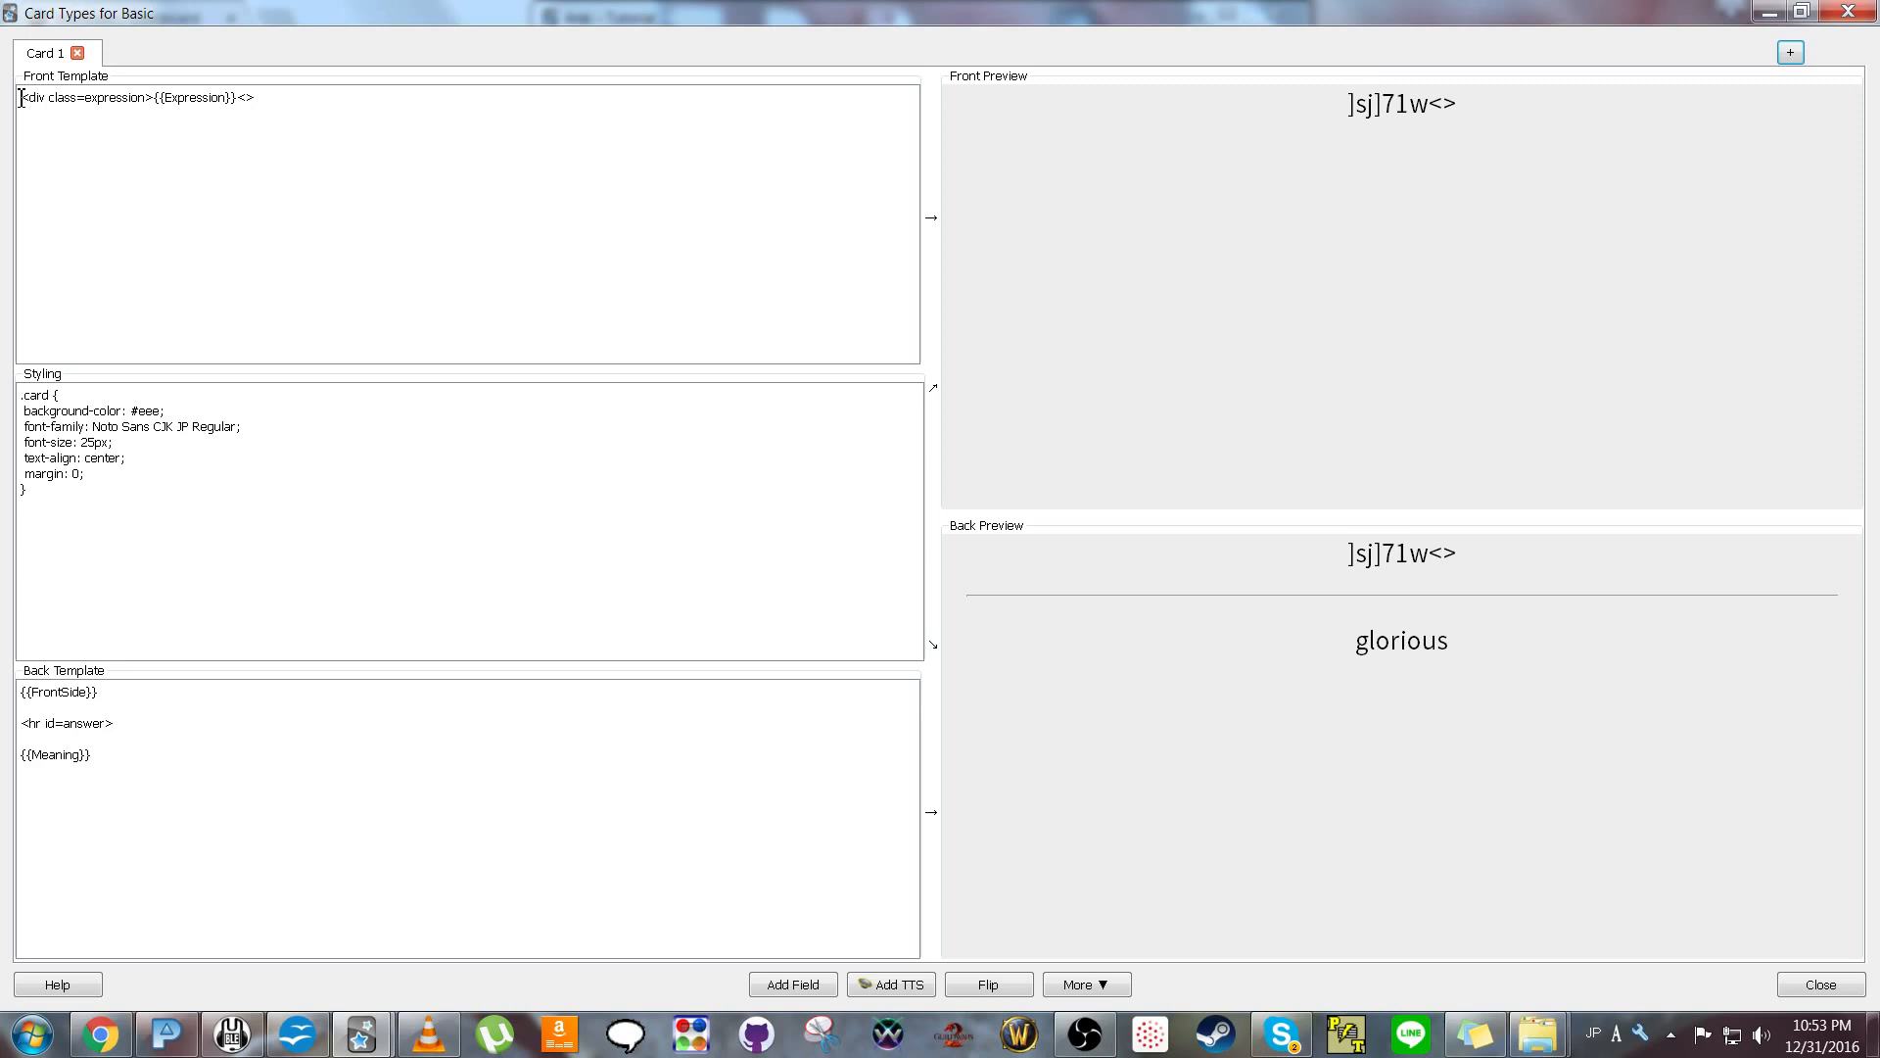
pyautogui.write('/')
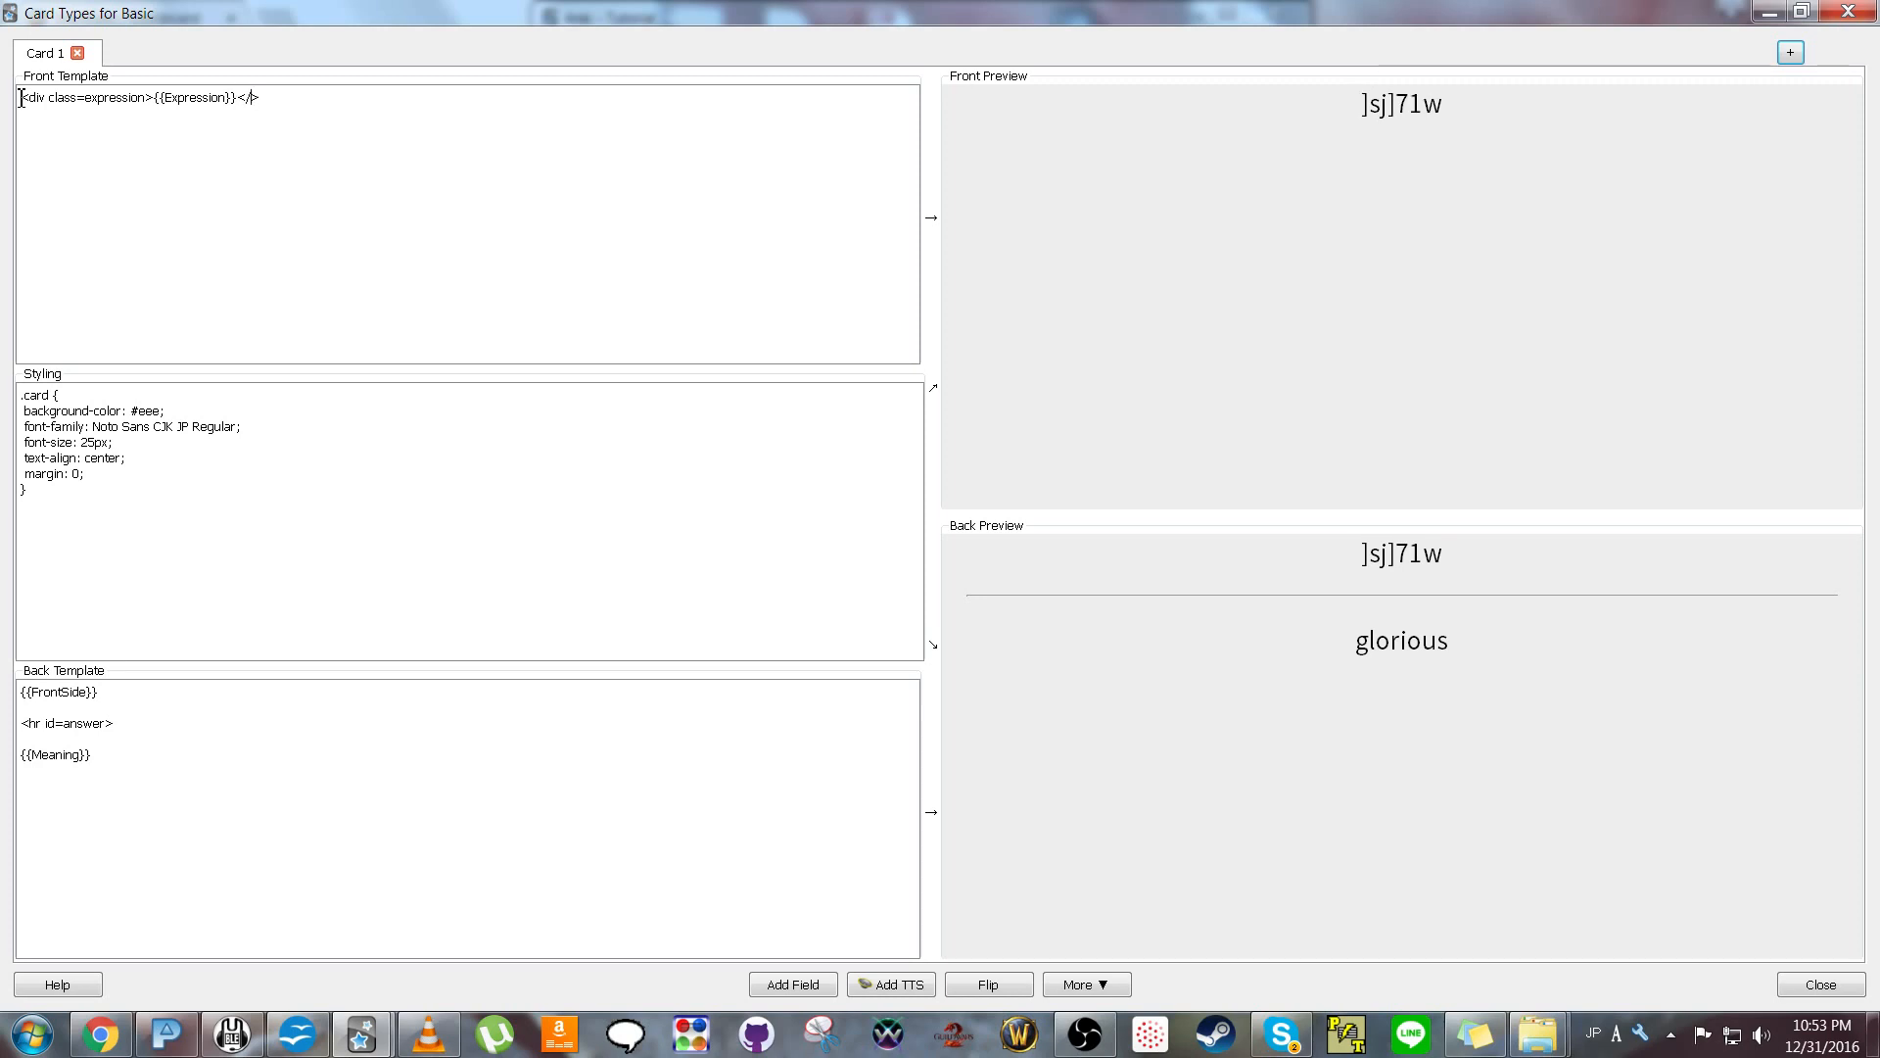
pyautogui.write('div')
# Add an .expression rule with background-color: purple; below the .card rule in the styling.
pyautogui.write('expression{')
pyautogui.press('Return')
pyautogui.write('background-color:; purple')
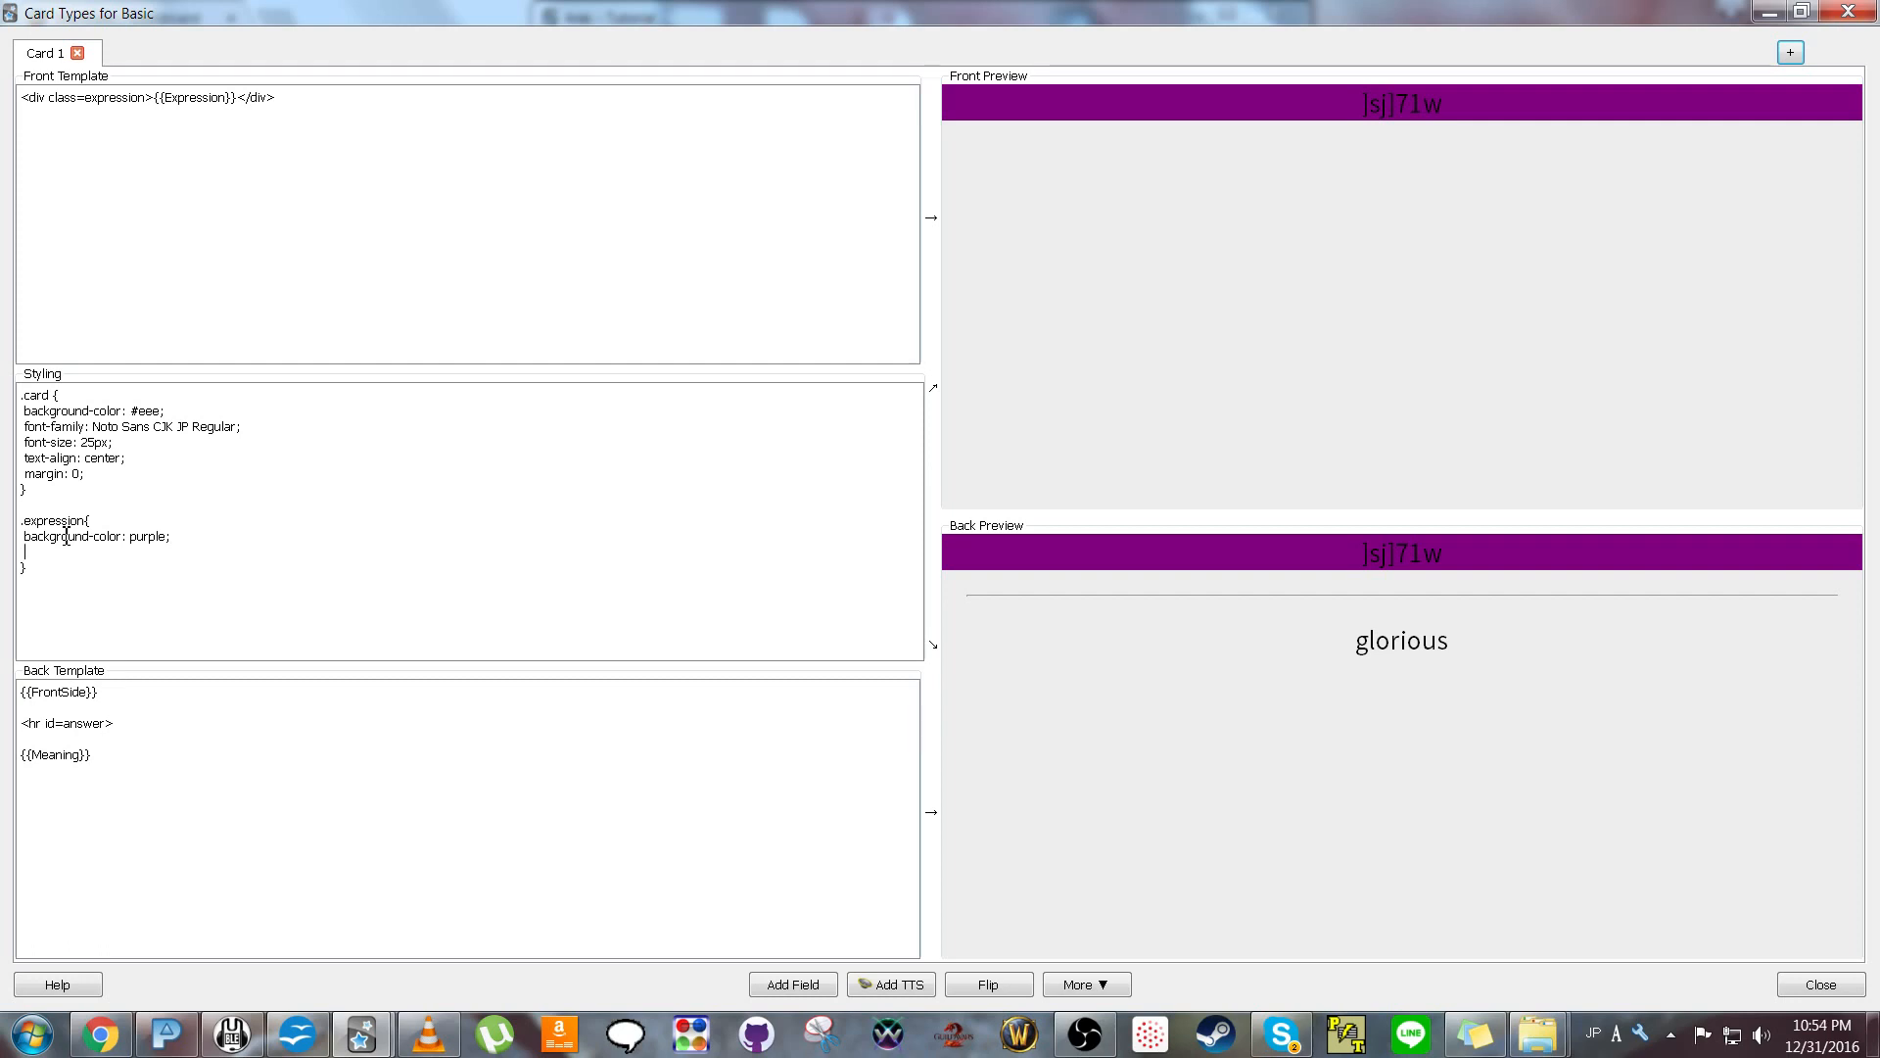
# Add font-family: Tengwar Annatar; and color: white; to the .expression rule.
pyautogui.write('fan')
pyautogui.press('BackSpace')
pyautogui.press('BackSpace')
pyautogui.write('ont-family: Te')
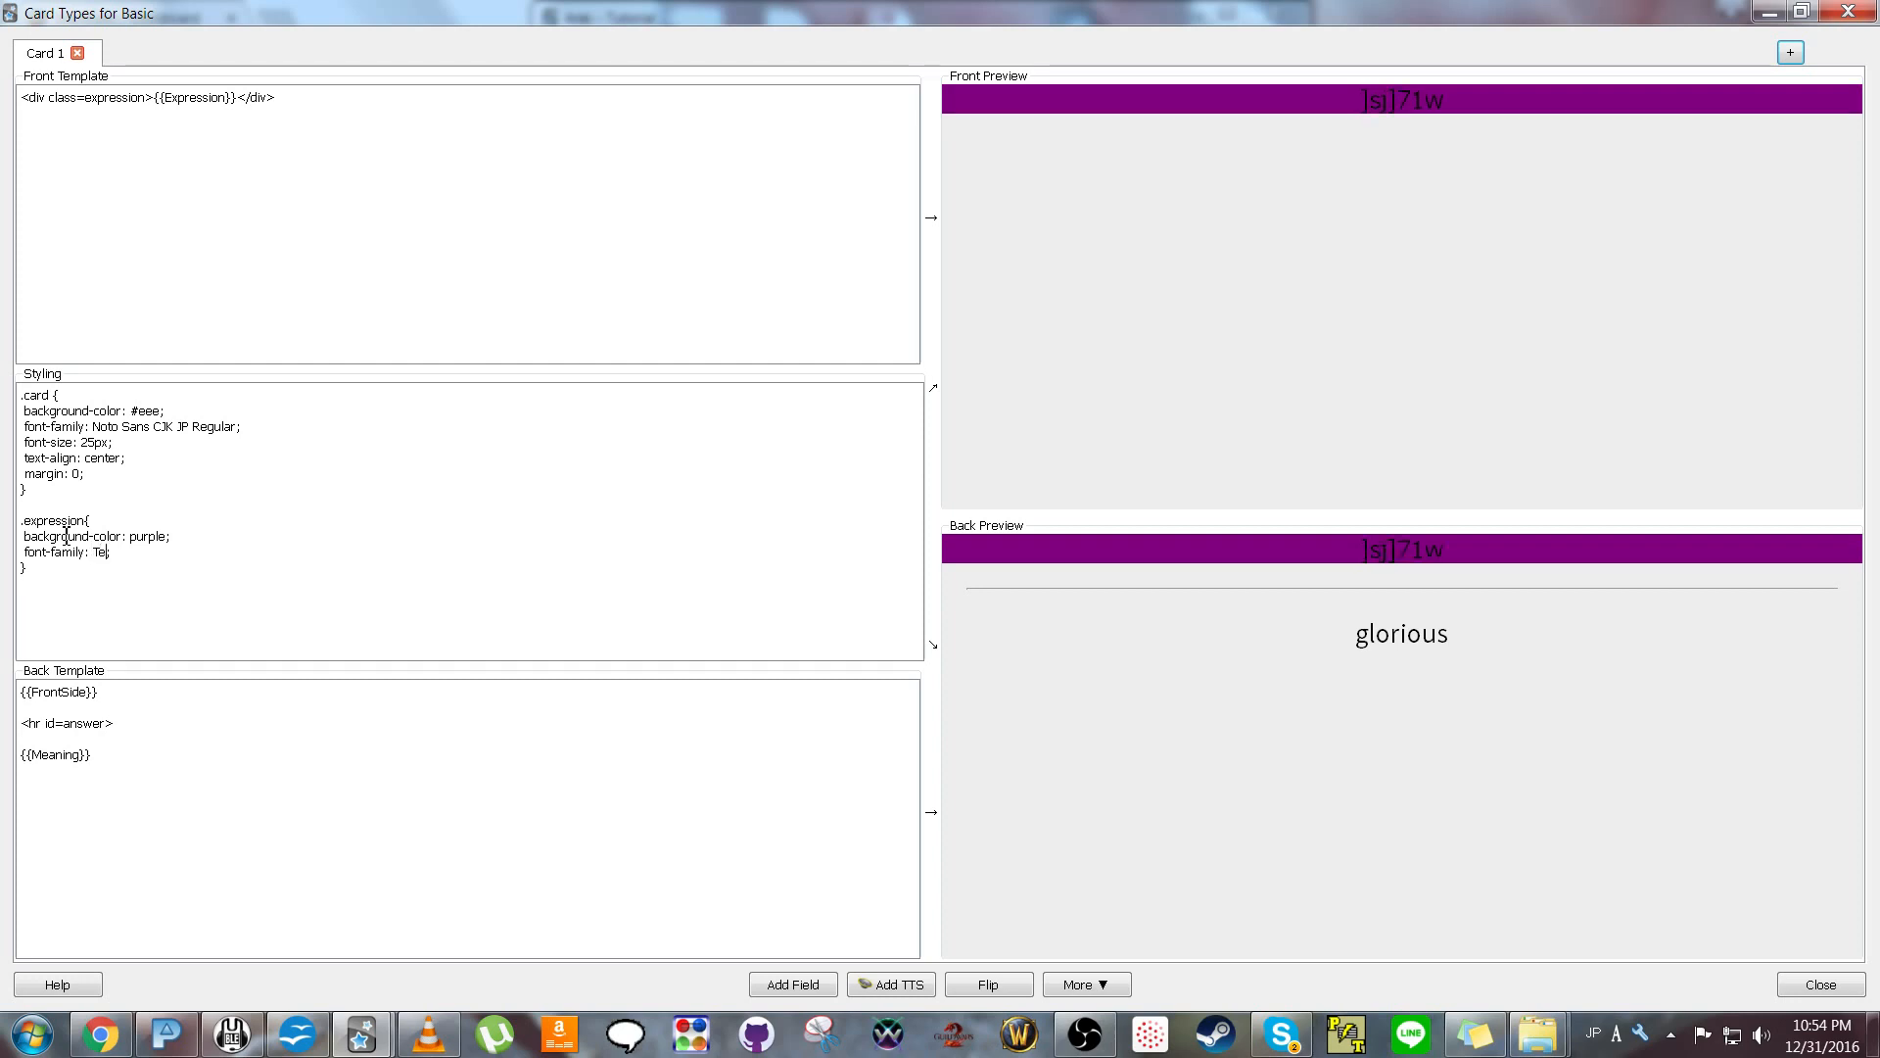
pyautogui.write('ngwar;')
pyautogui.write('Annatar')
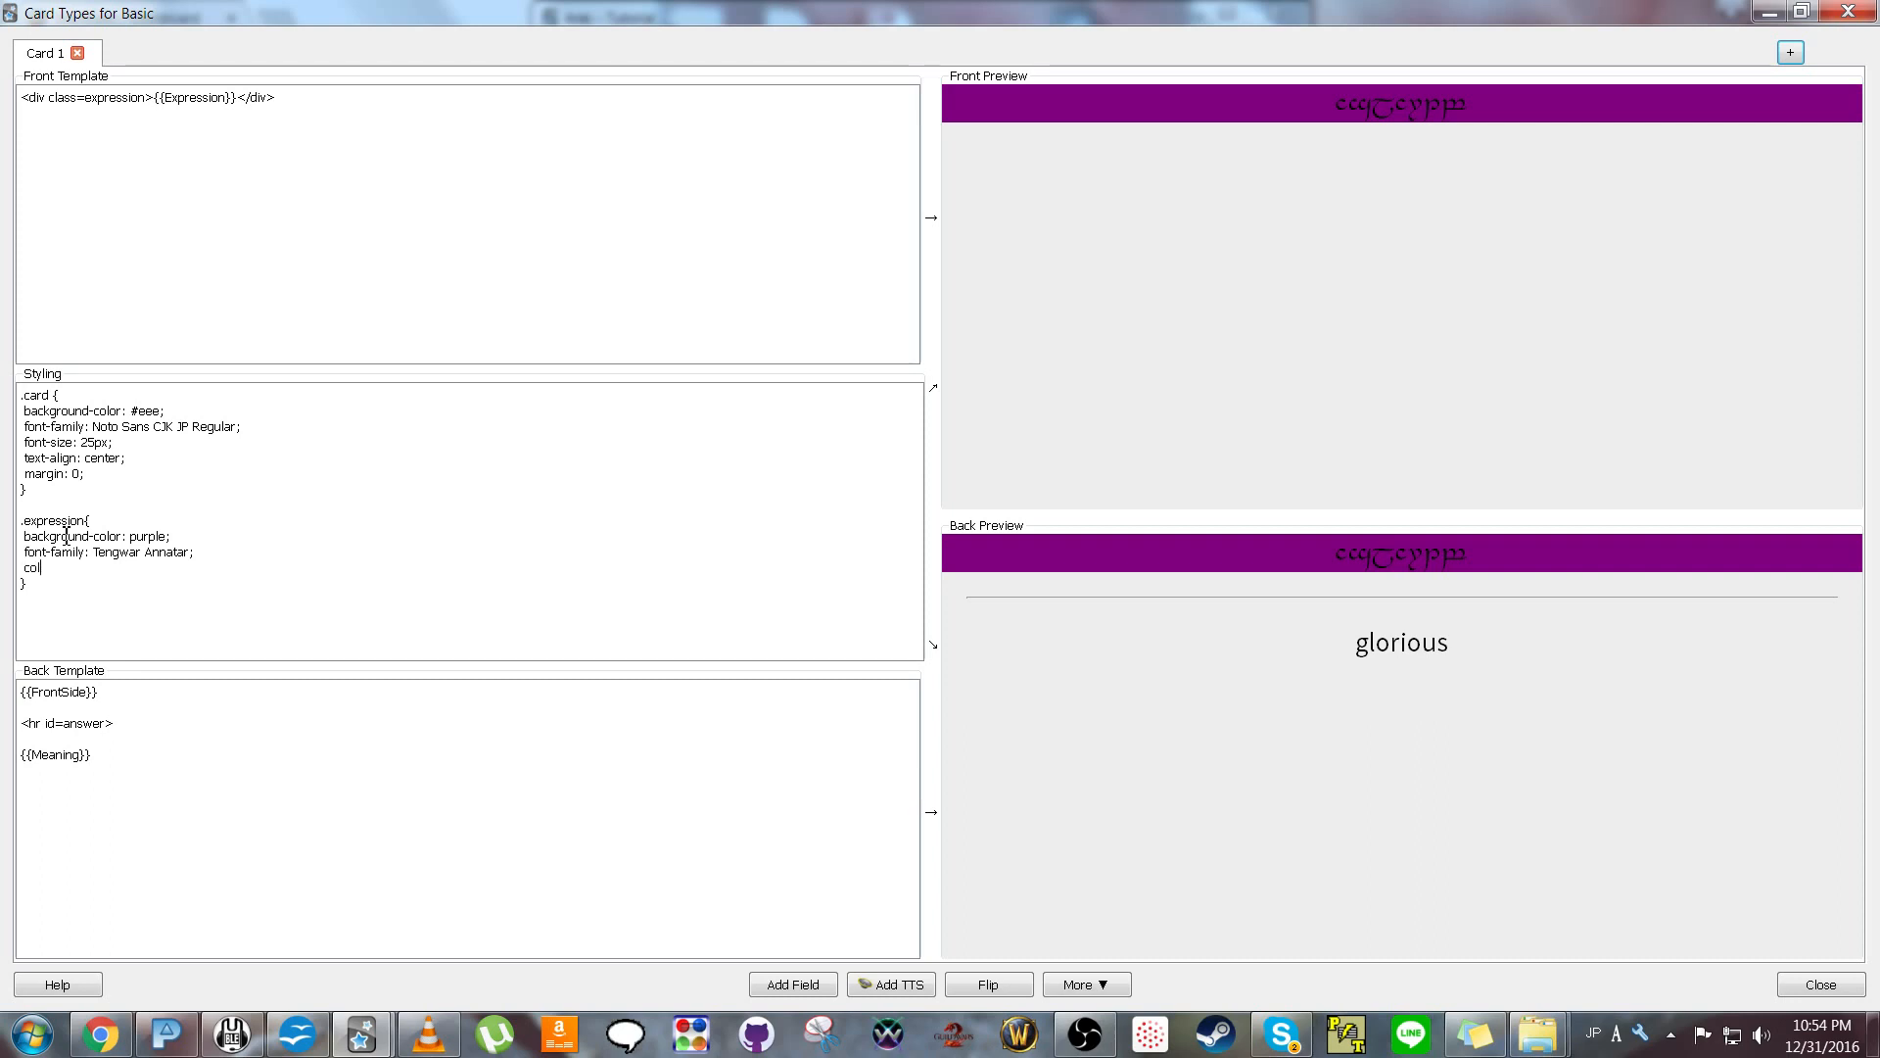
pyautogui.write('or:')
pyautogui.write('white')
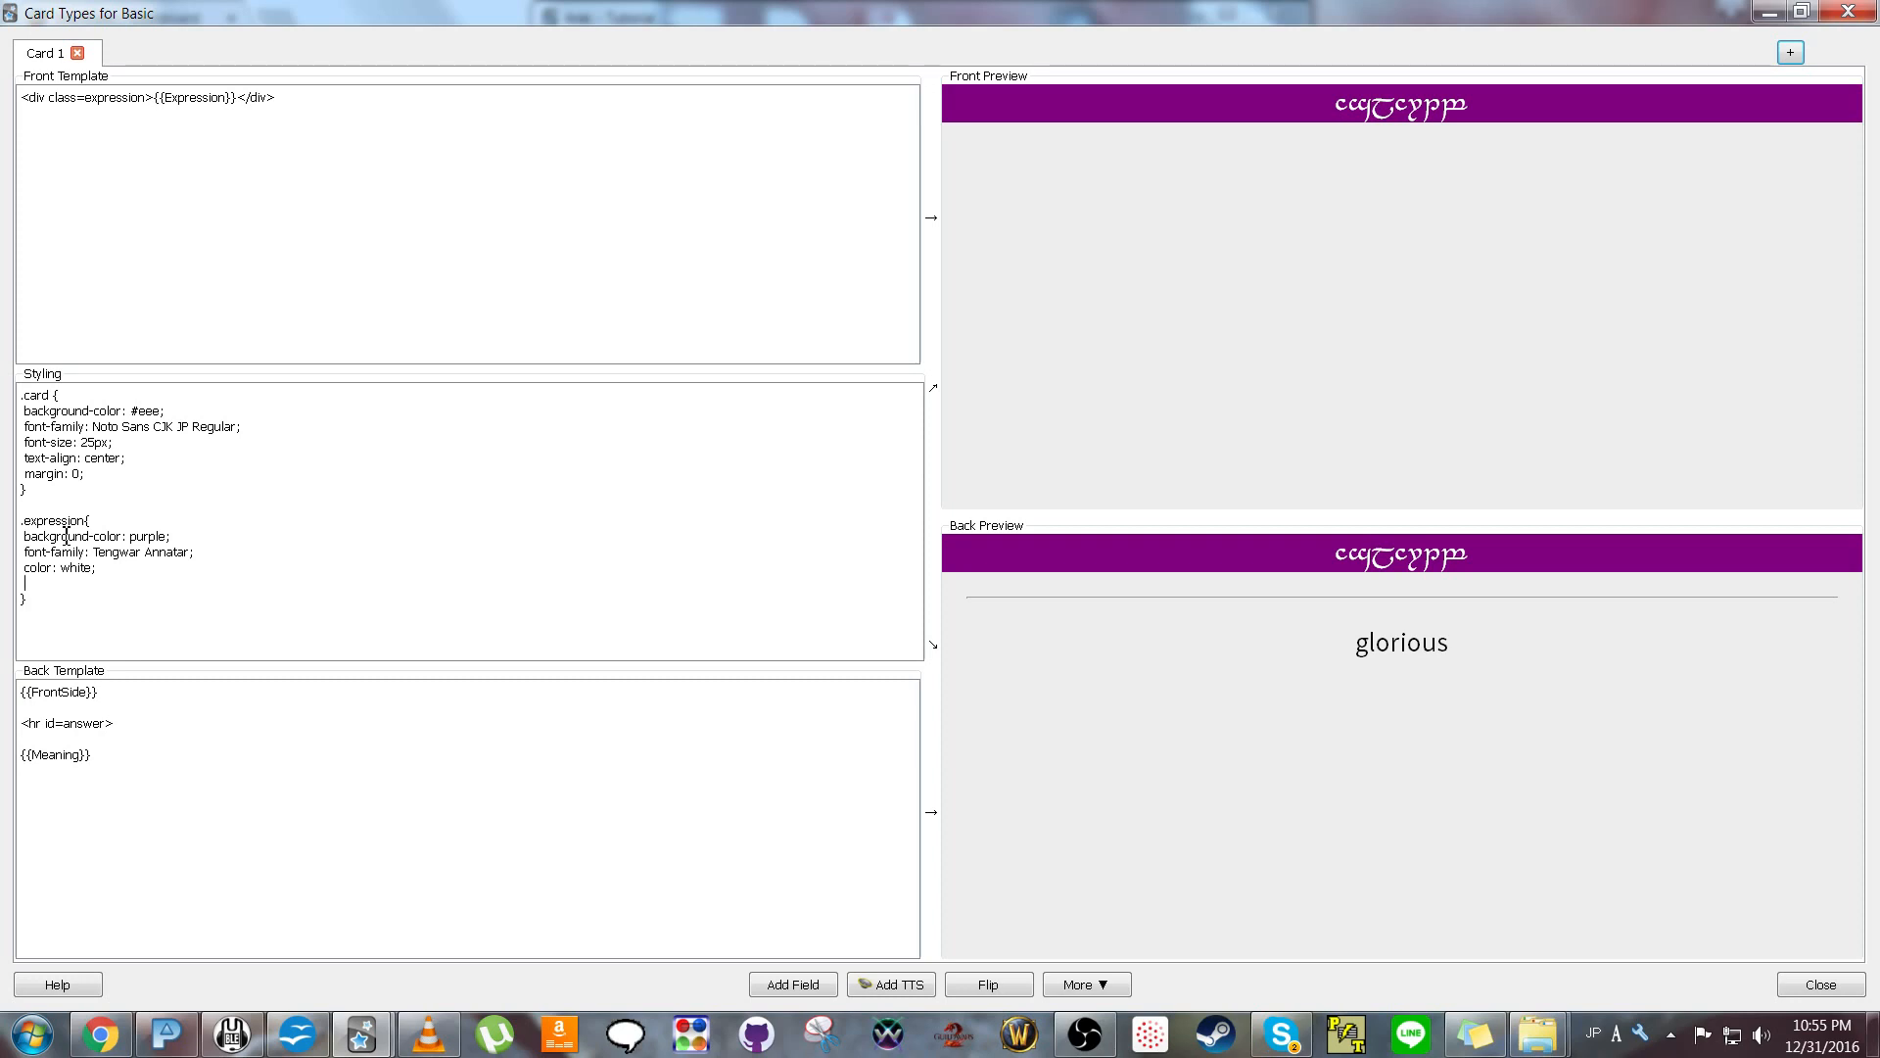
# Add font-size: 100px; and line-height: 300px; to the .expression rule.
pyautogui.write('fon')
pyautogui.write('t-size:;')
pyautogui.write('100px;')
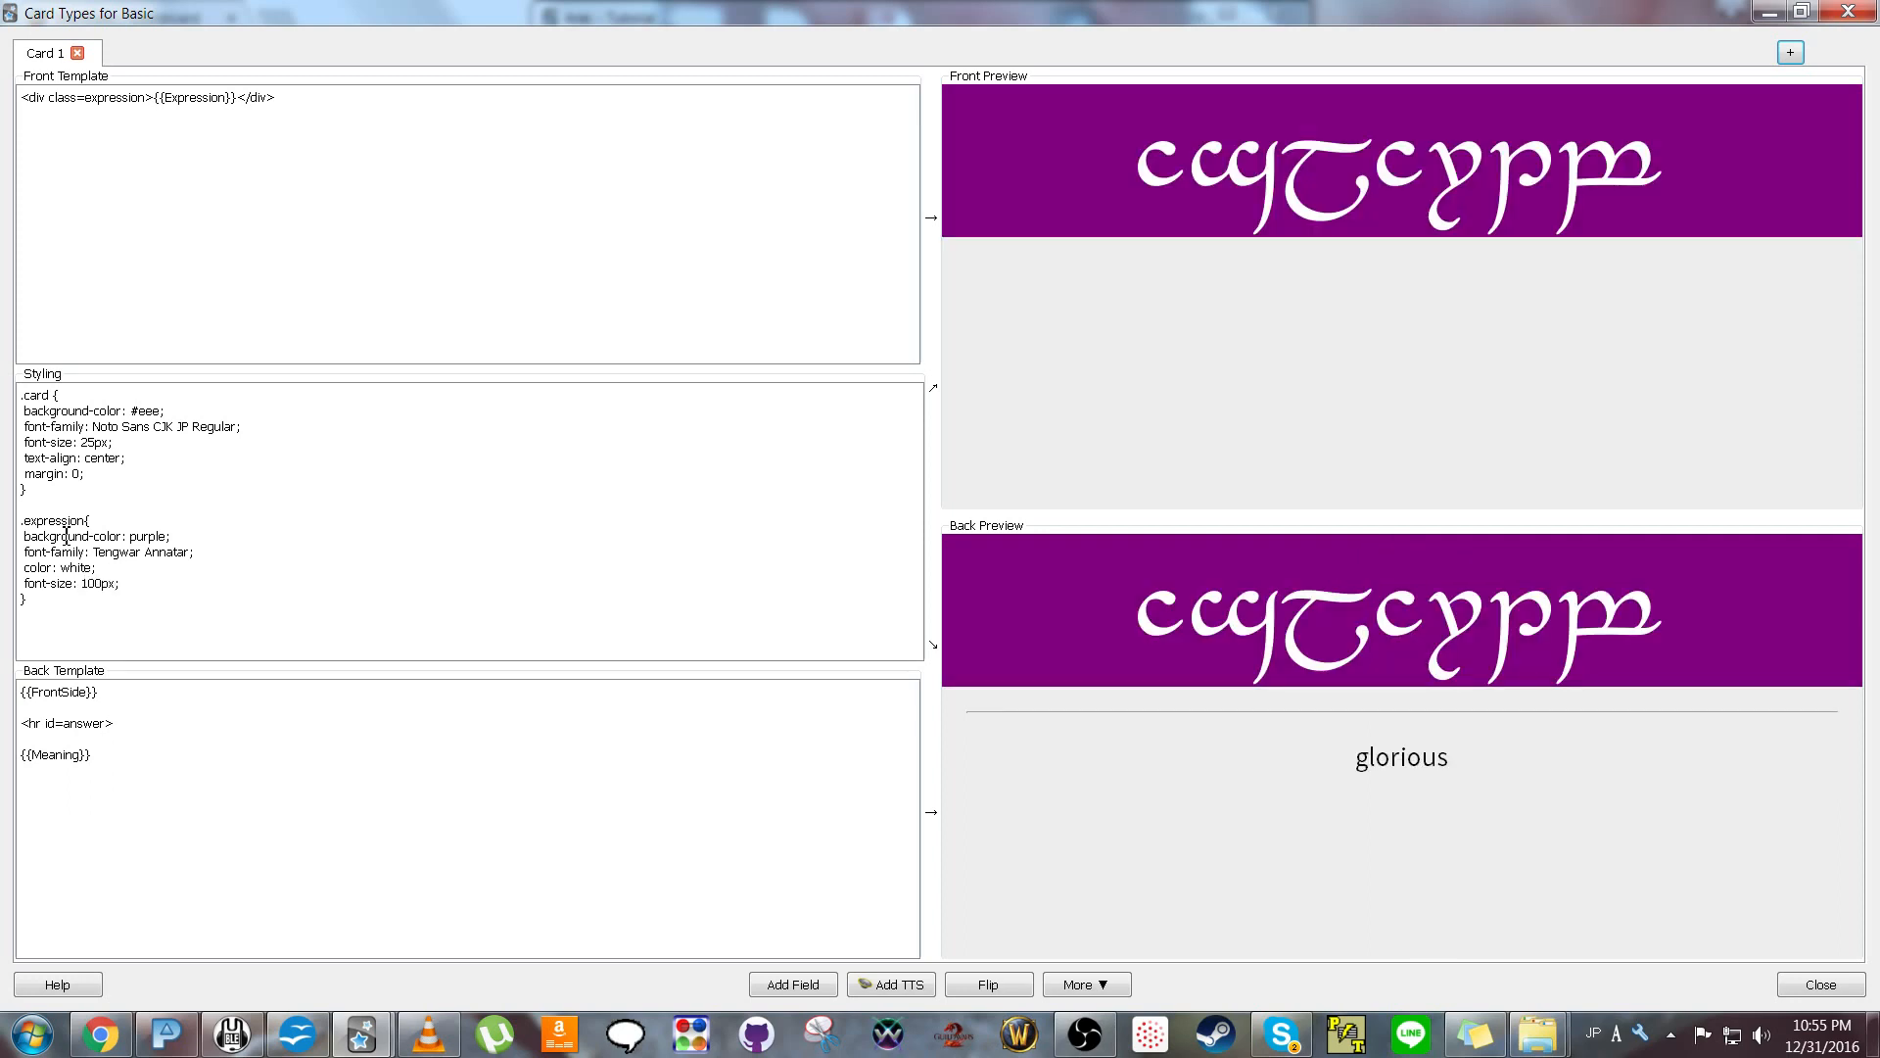
pyautogui.press('Return')
pyautogui.write('height: 300px;')
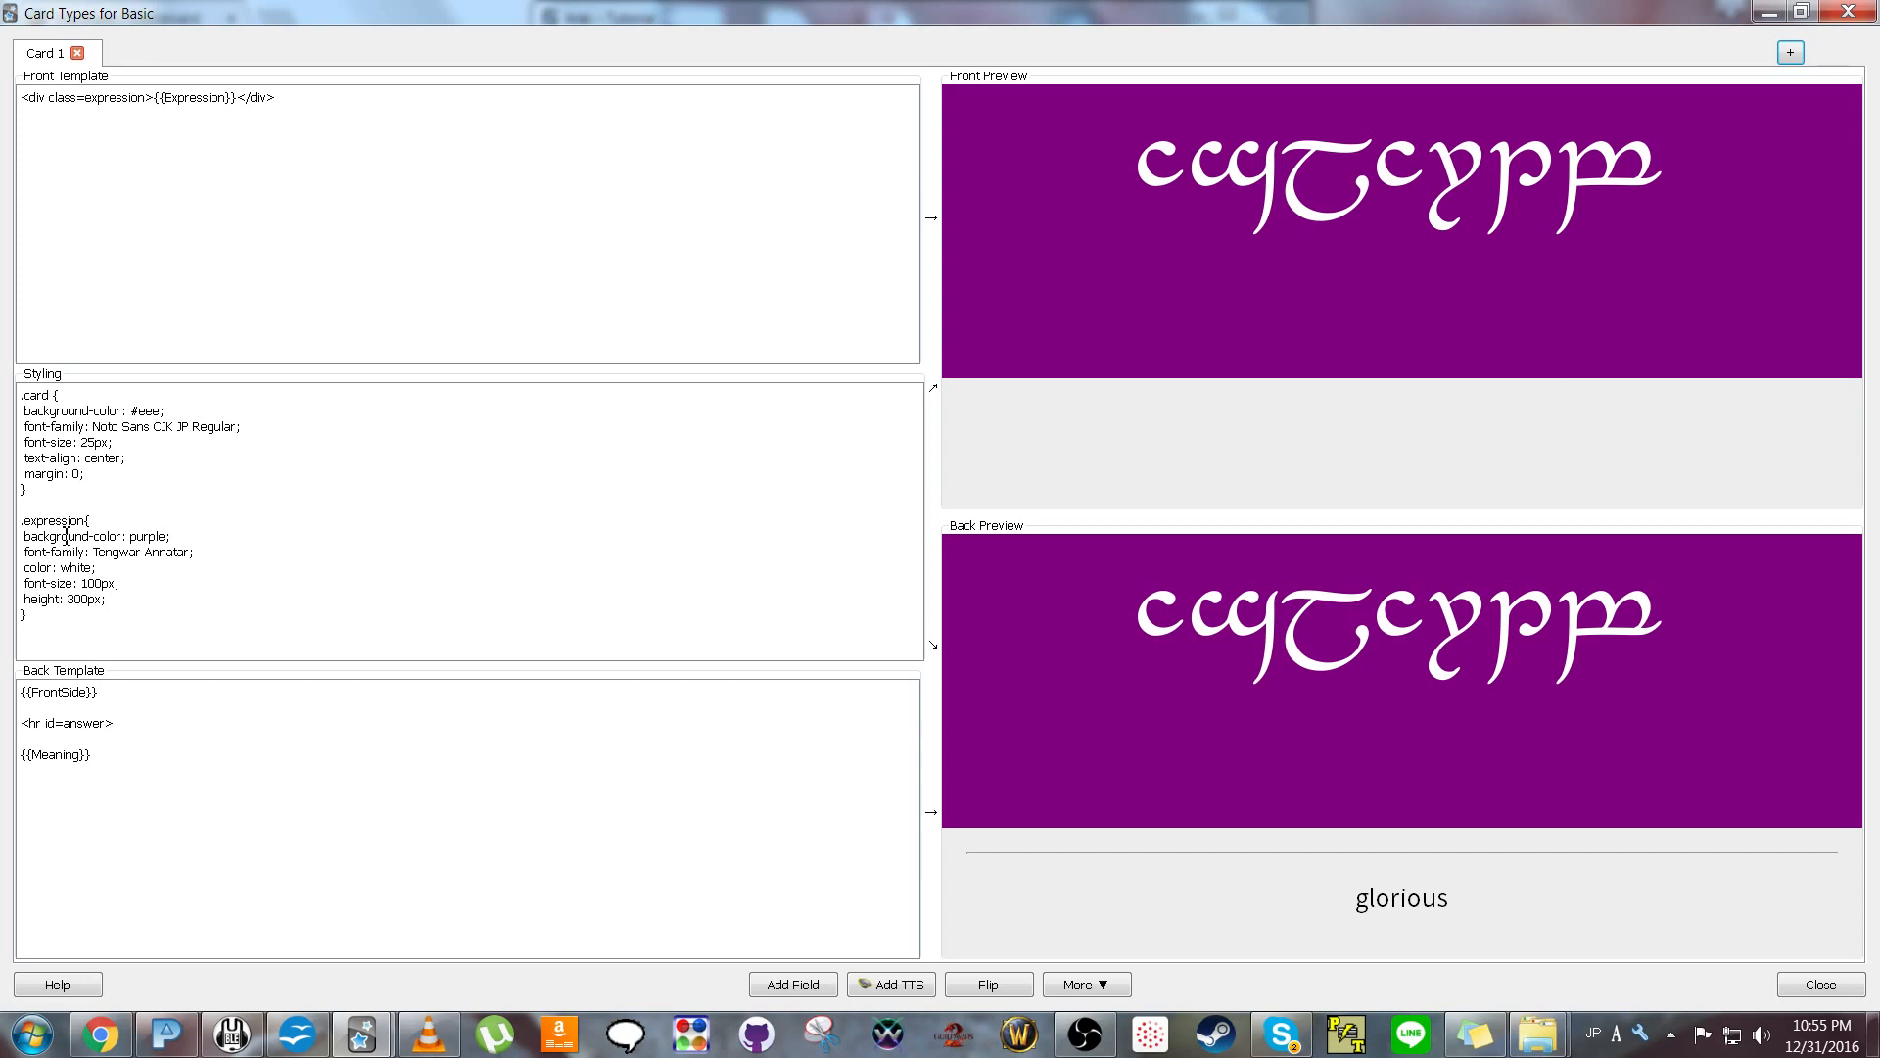
pyautogui.write('line')
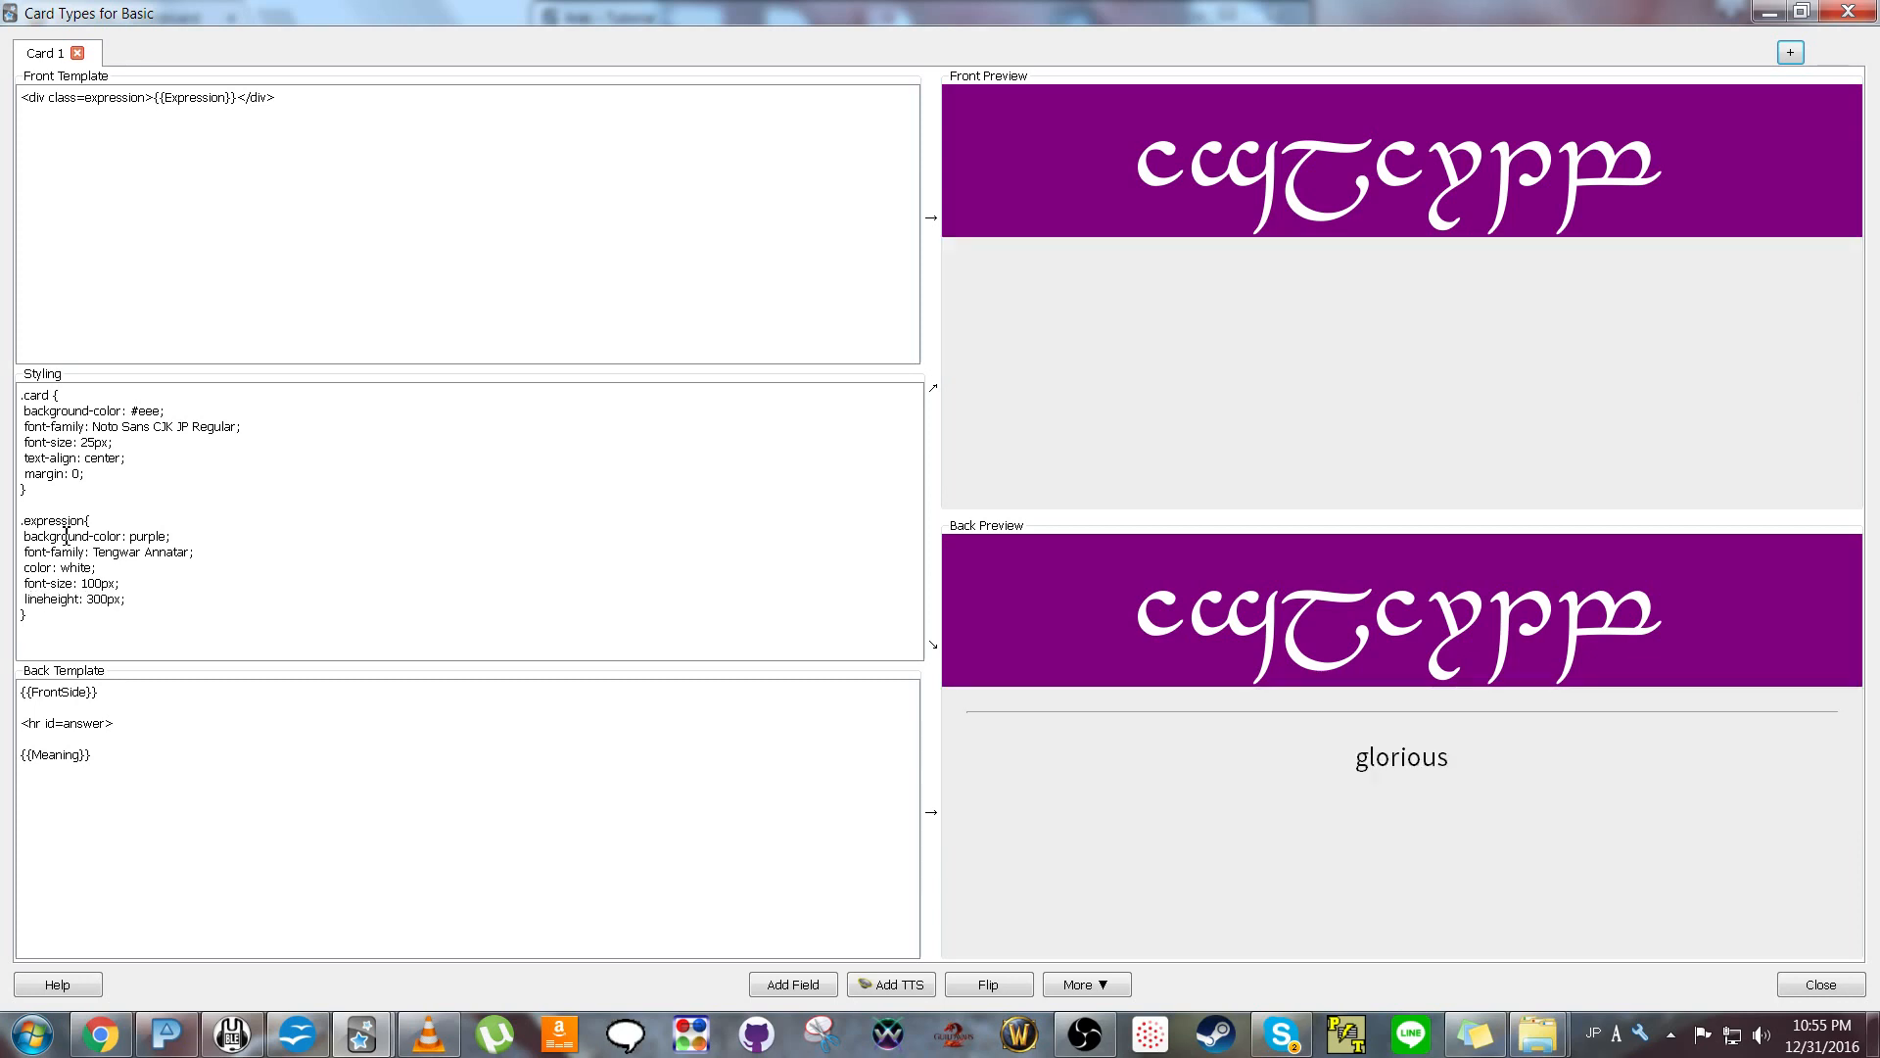
pyautogui.write('-')
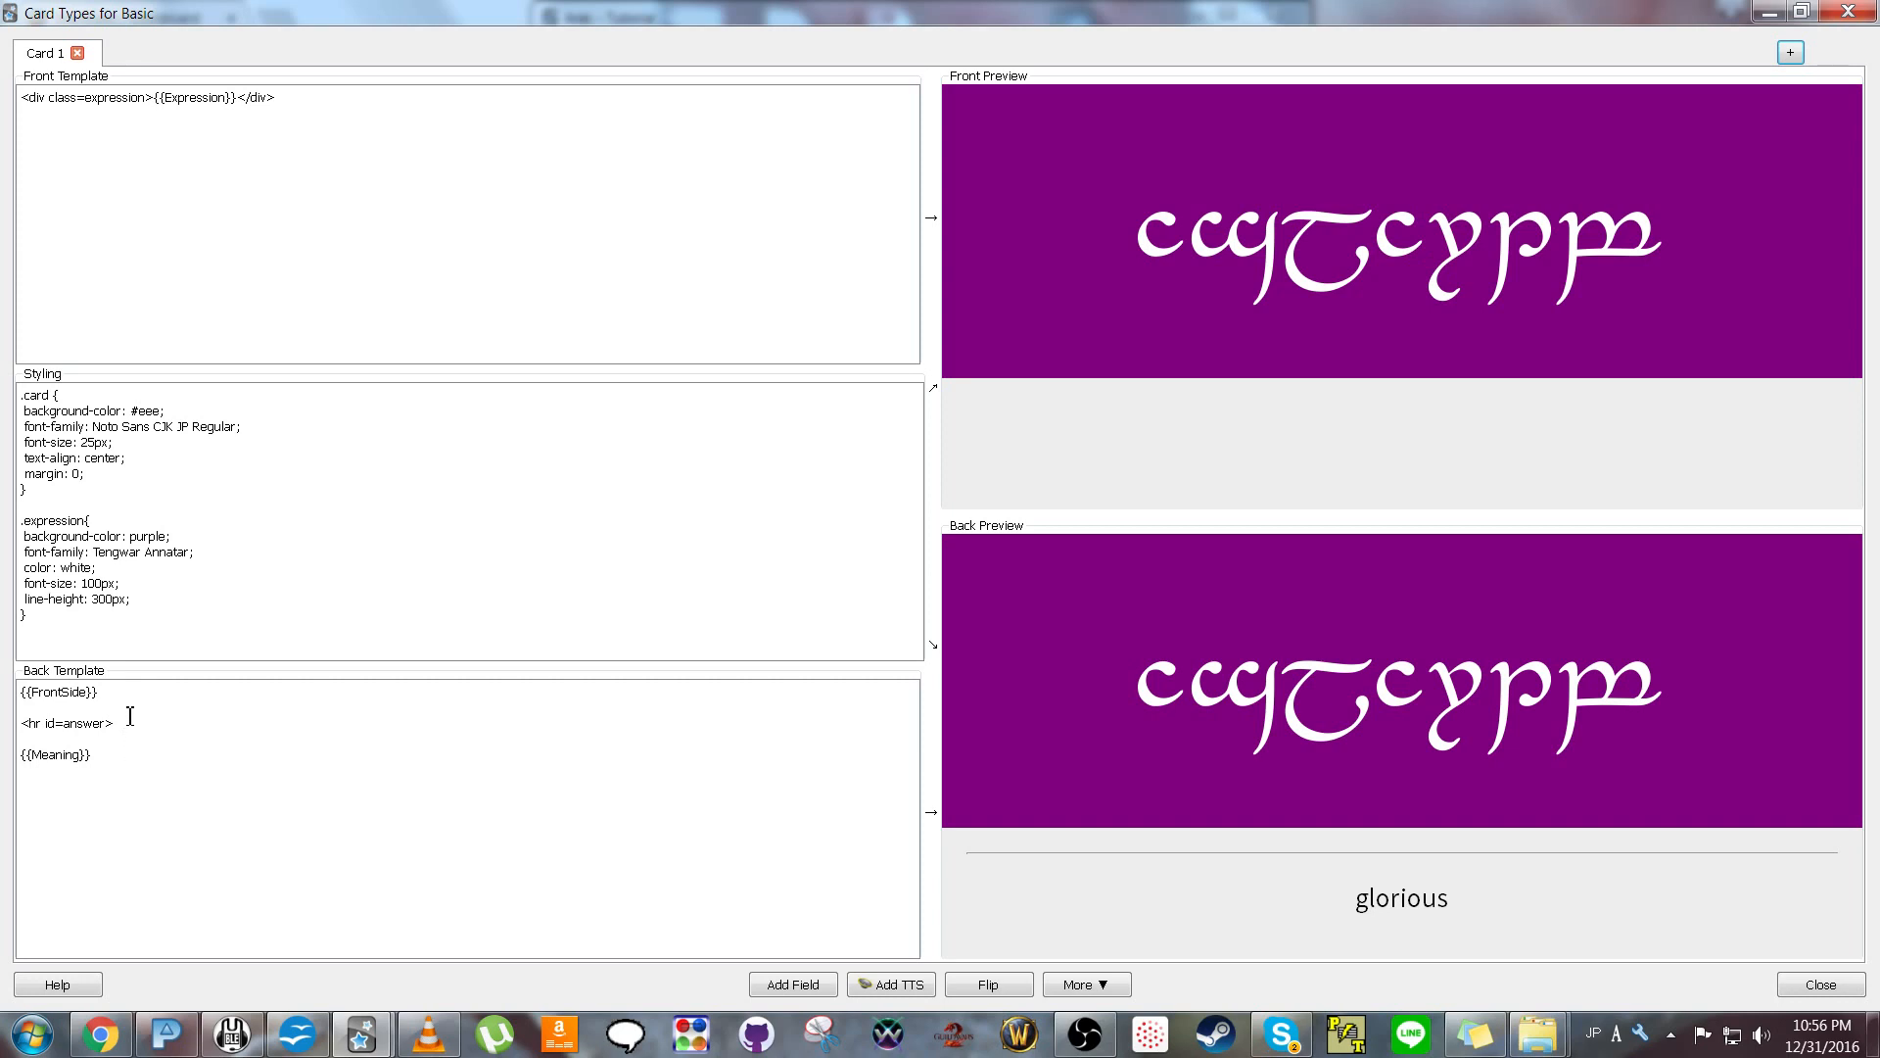
# Remove the <hr id=answer> line from the back template.
pyautogui.moveTo(129, 731); pyautogui.dragTo(9, 729)
pyautogui.press('BackSpace')
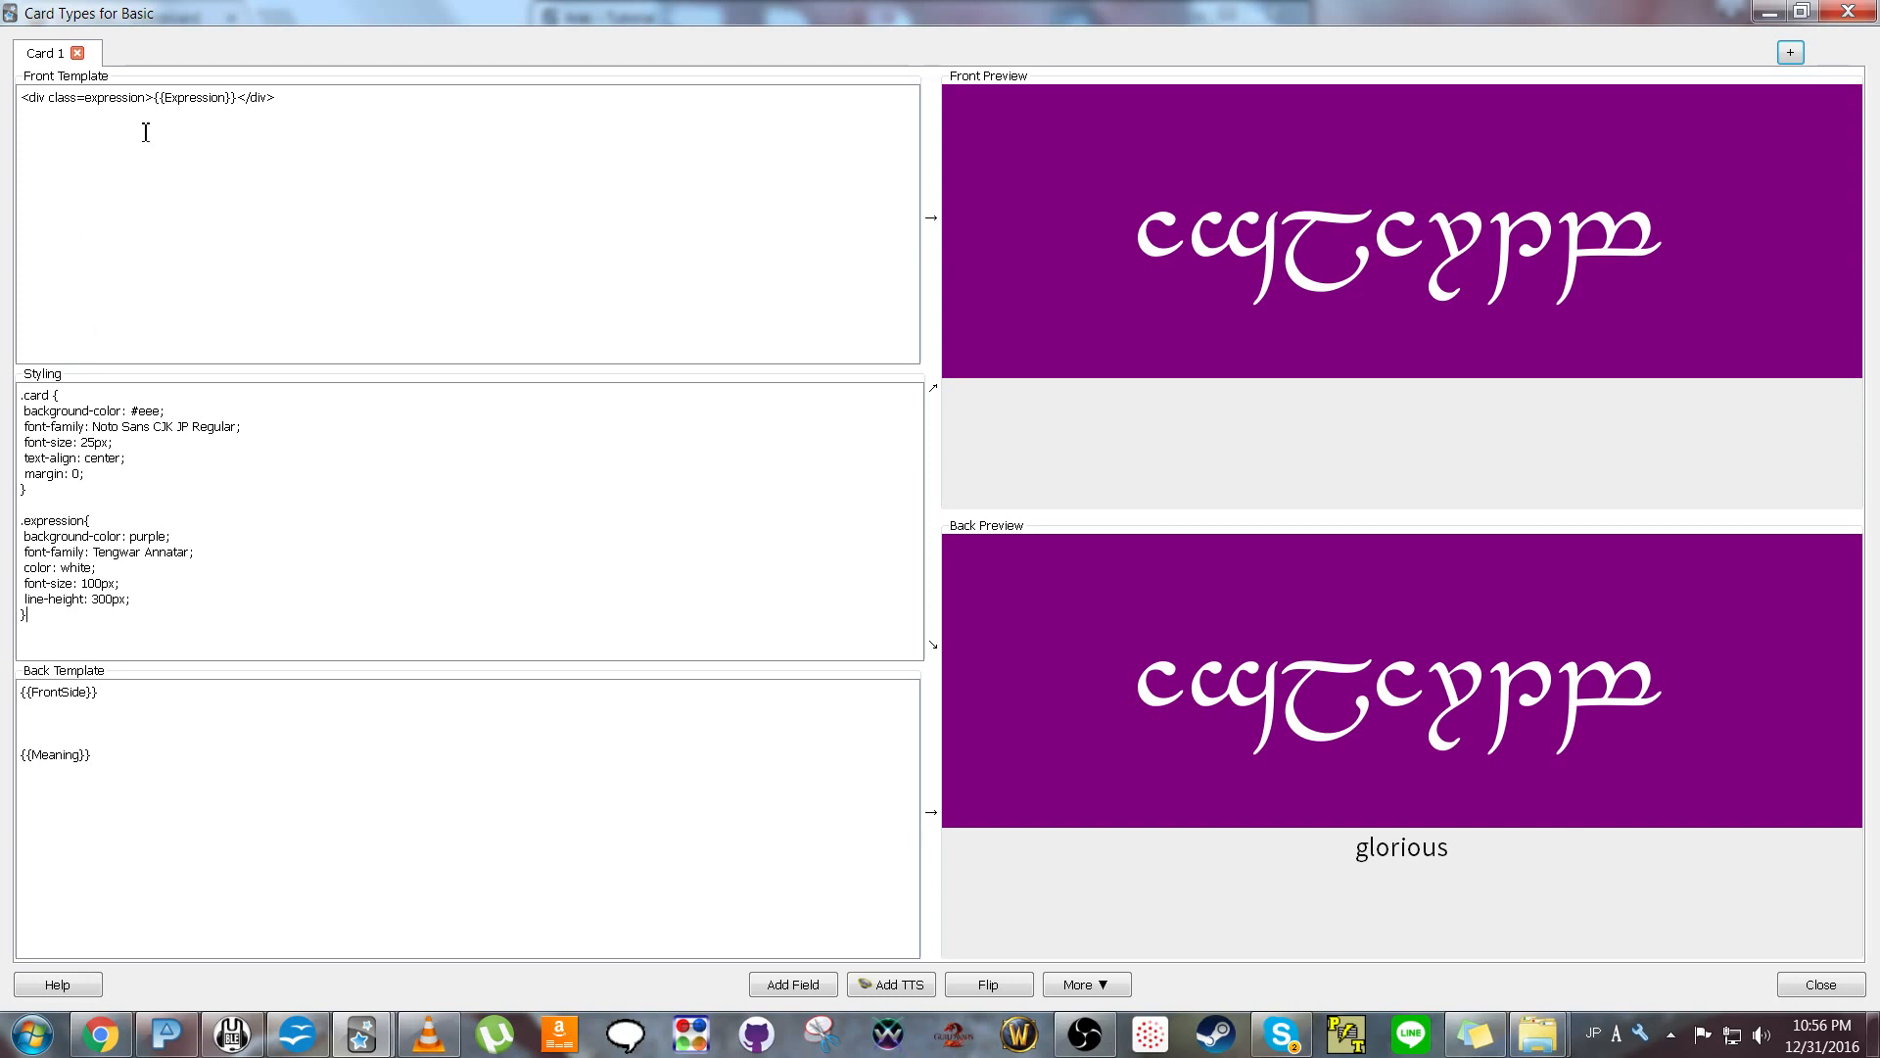
# Duplicate the expression div below itself in the front template, emptying the copy and changing its class to quest.
pyautogui.moveTo(309, 98); pyautogui.dragTo(4, 104)
pyautogui.hotkey('ctrl', 'c')
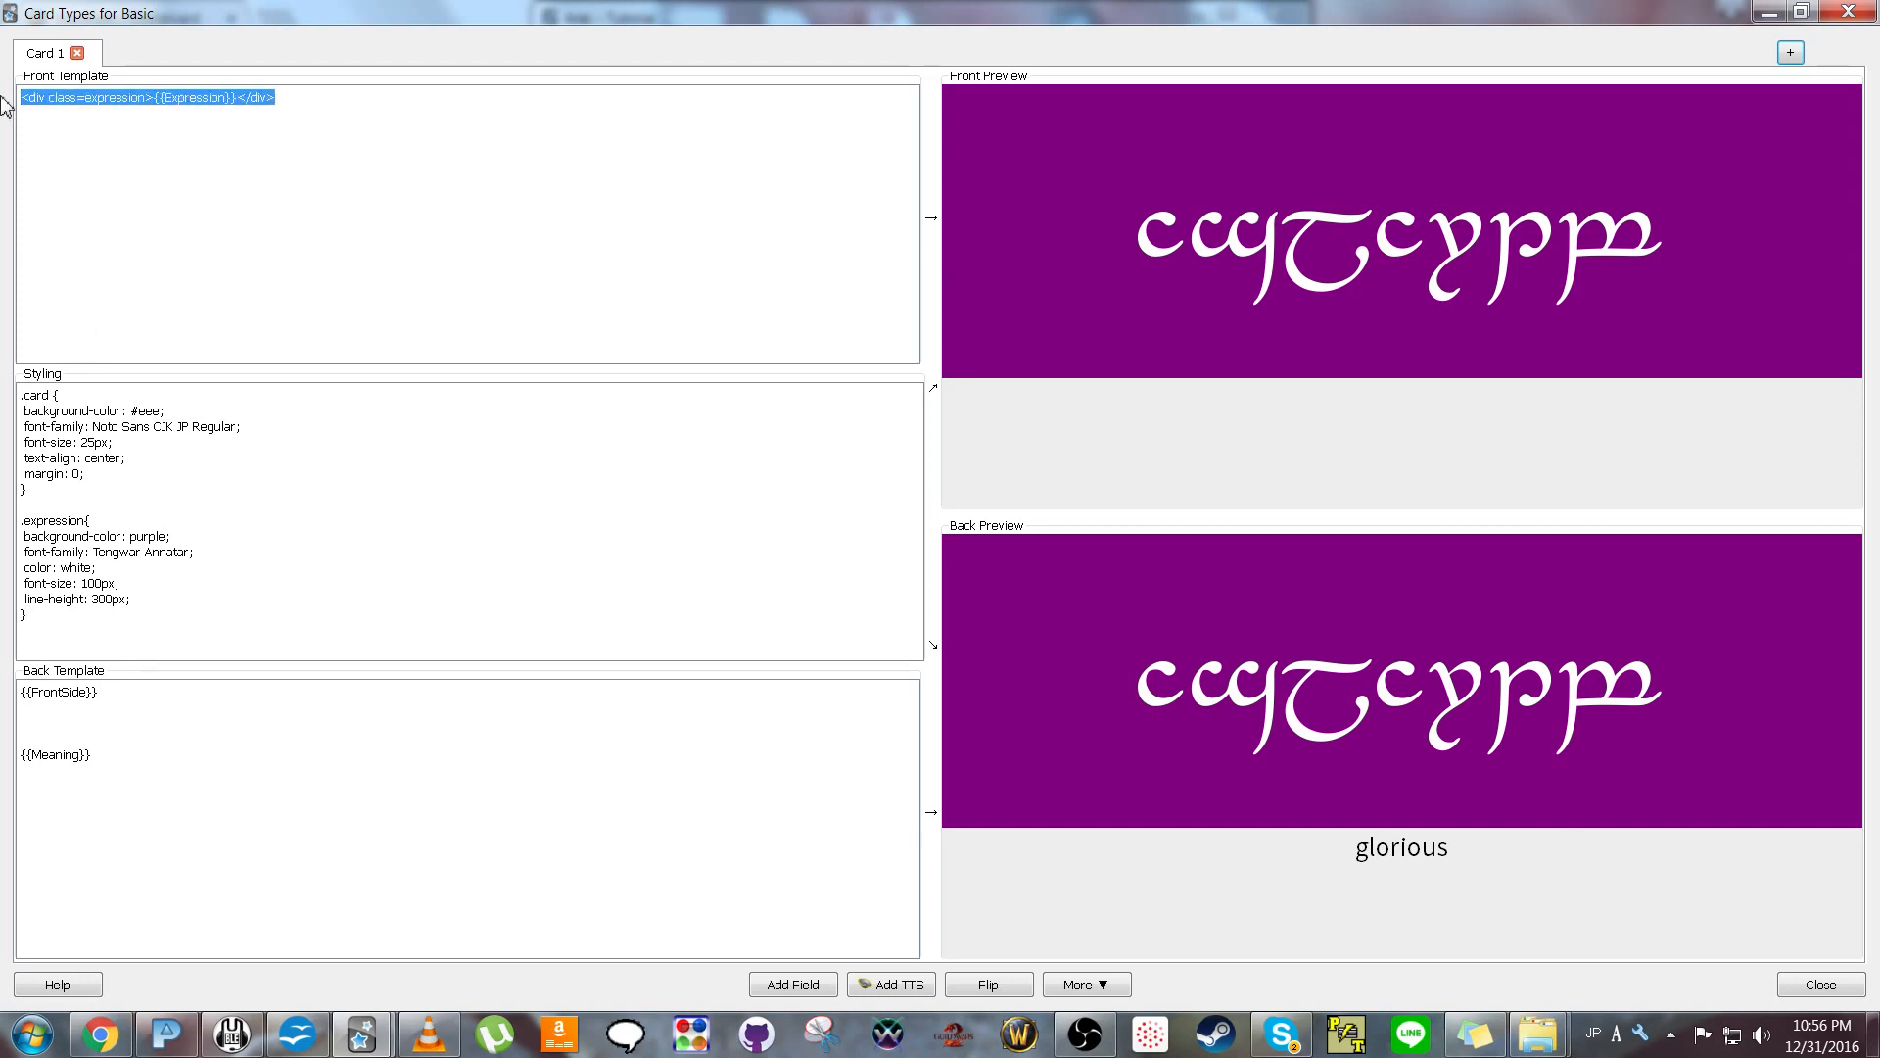
pyautogui.click(356, 109)
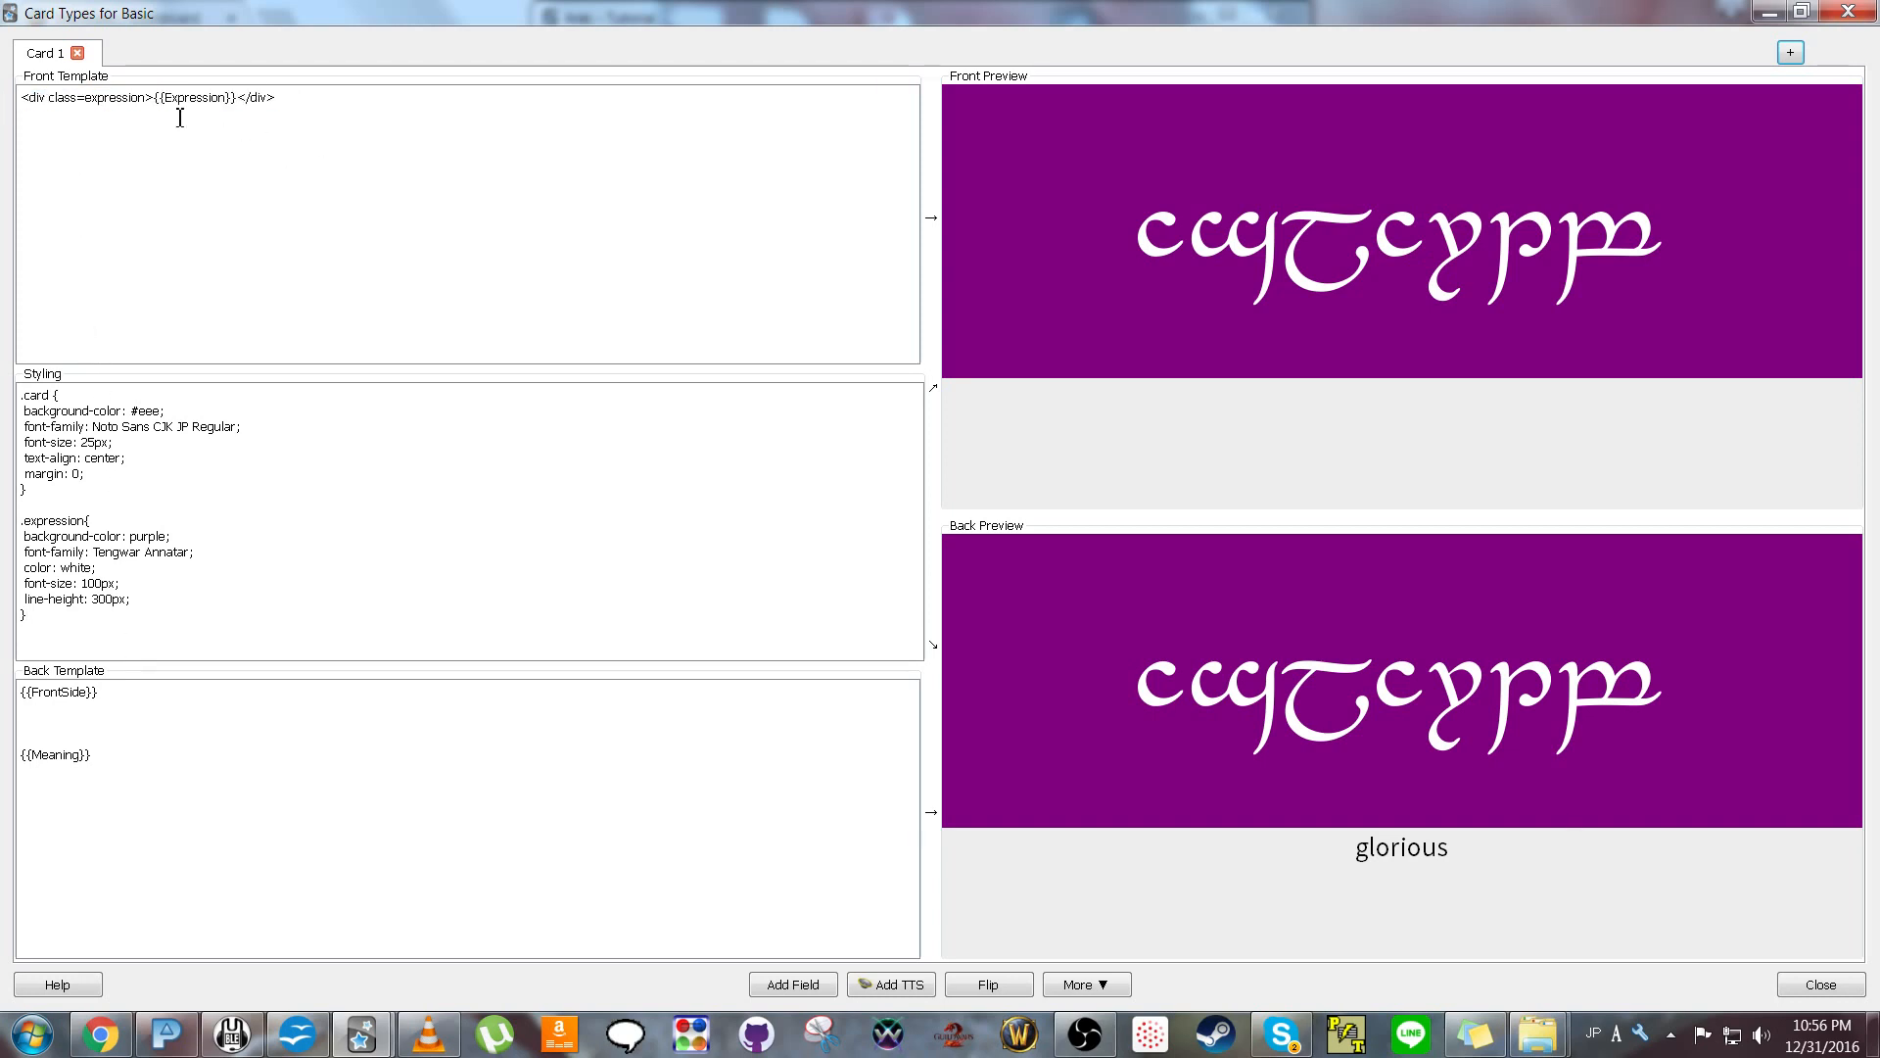
pyautogui.press('Return')
pyautogui.press('Return')
pyautogui.hotkey('ctrl', 'v')
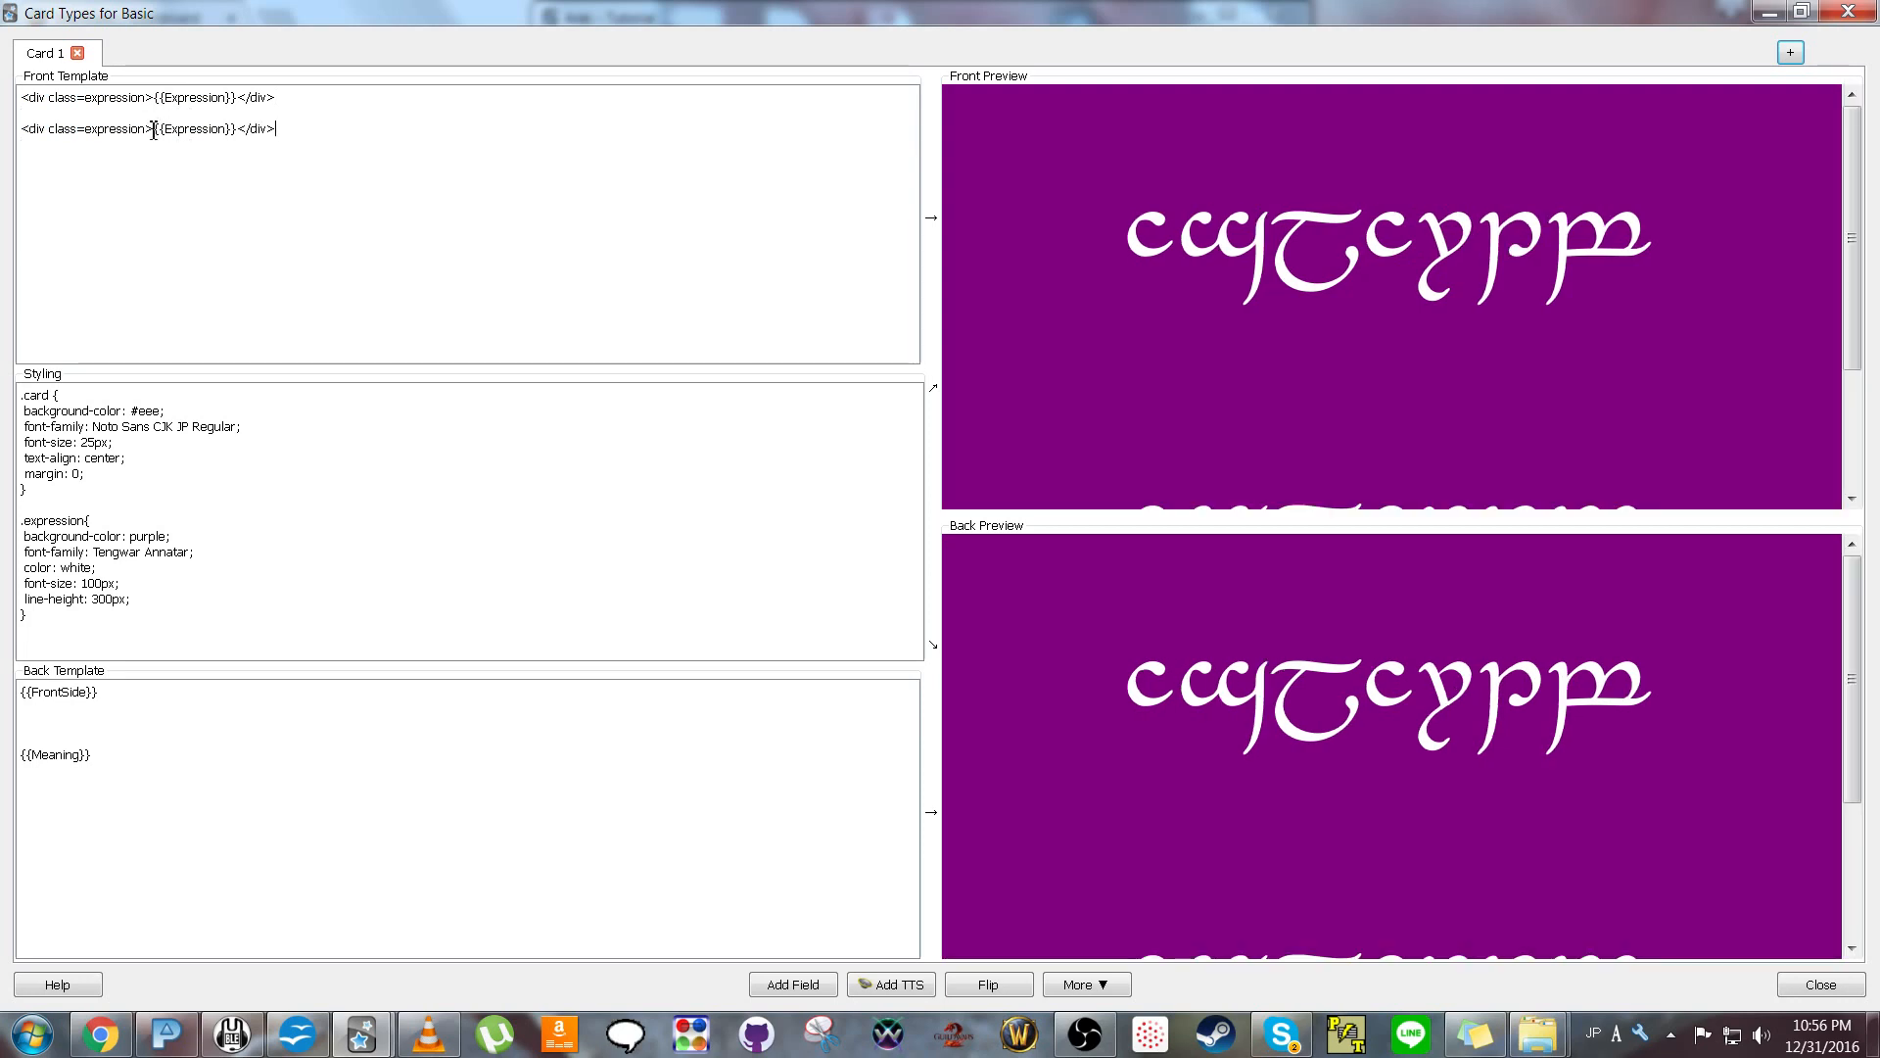
pyautogui.moveTo(246, 130); pyautogui.dragTo(90, 132)
pyautogui.press('BackSpace')
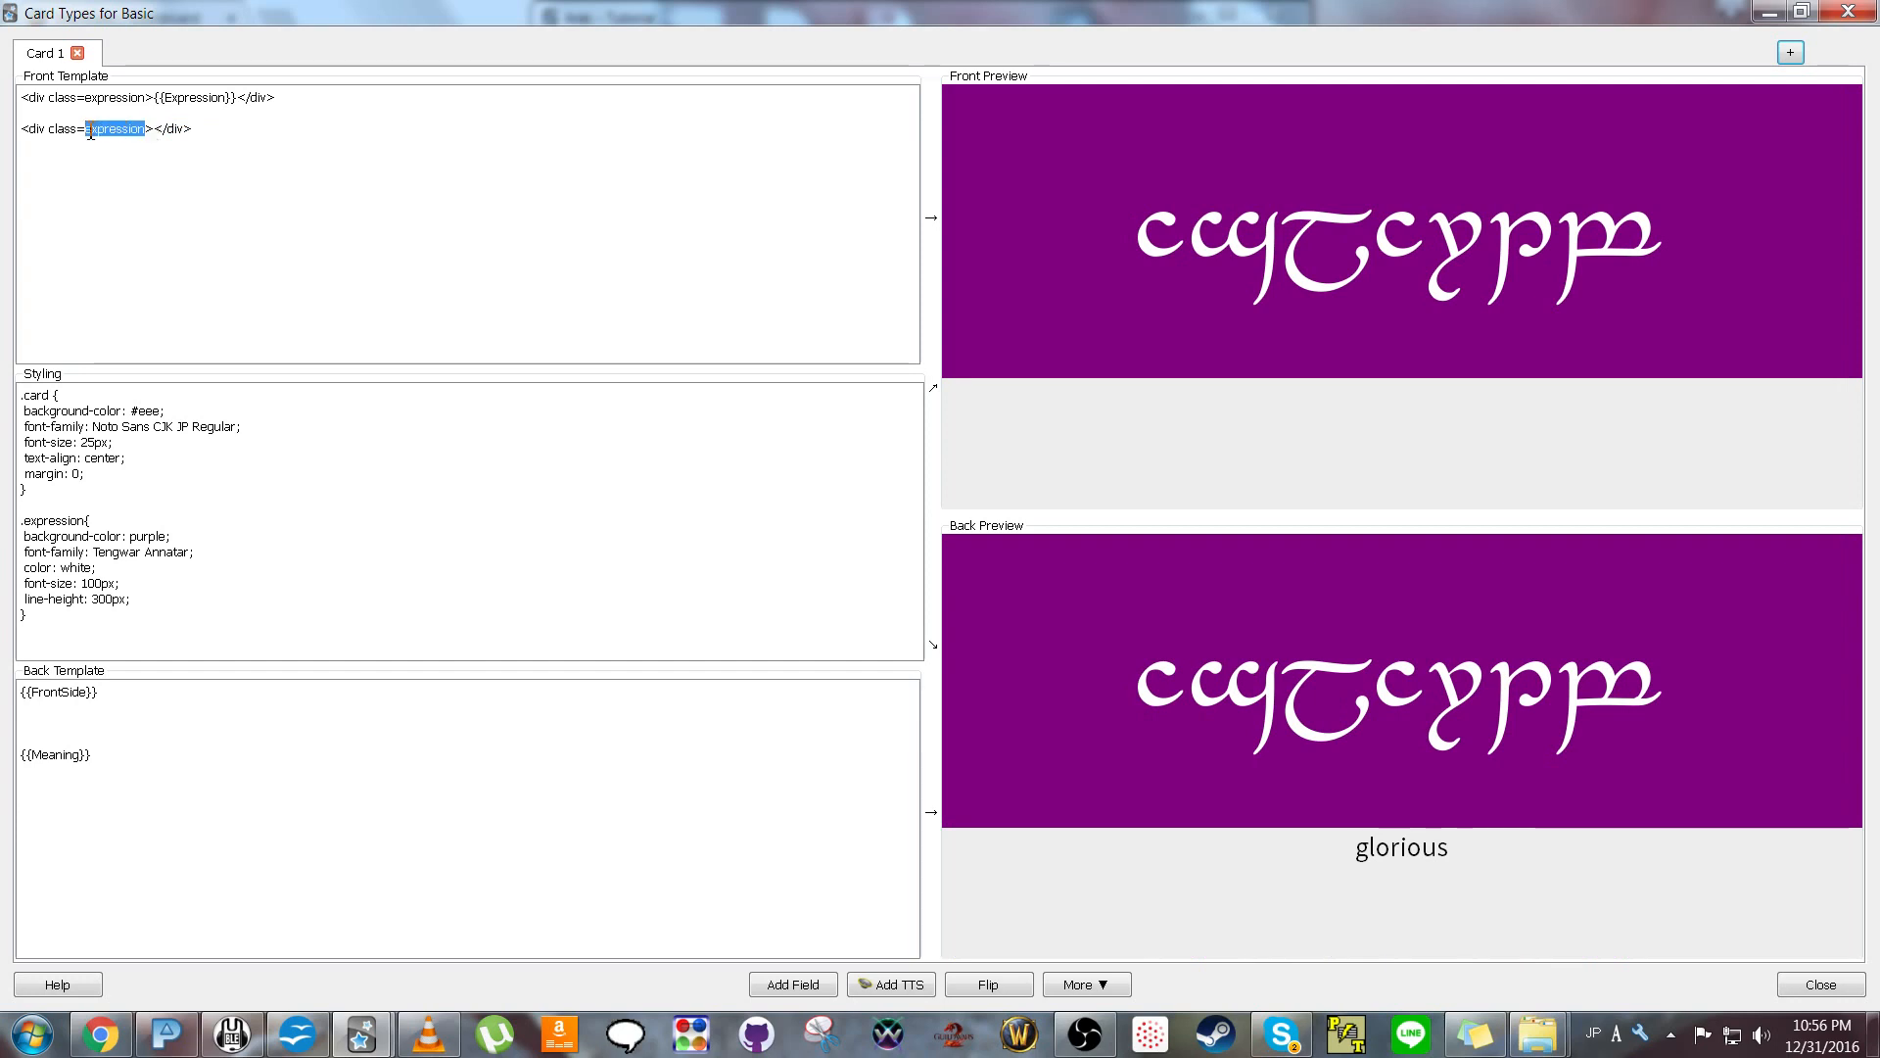
pyautogui.write('quest')
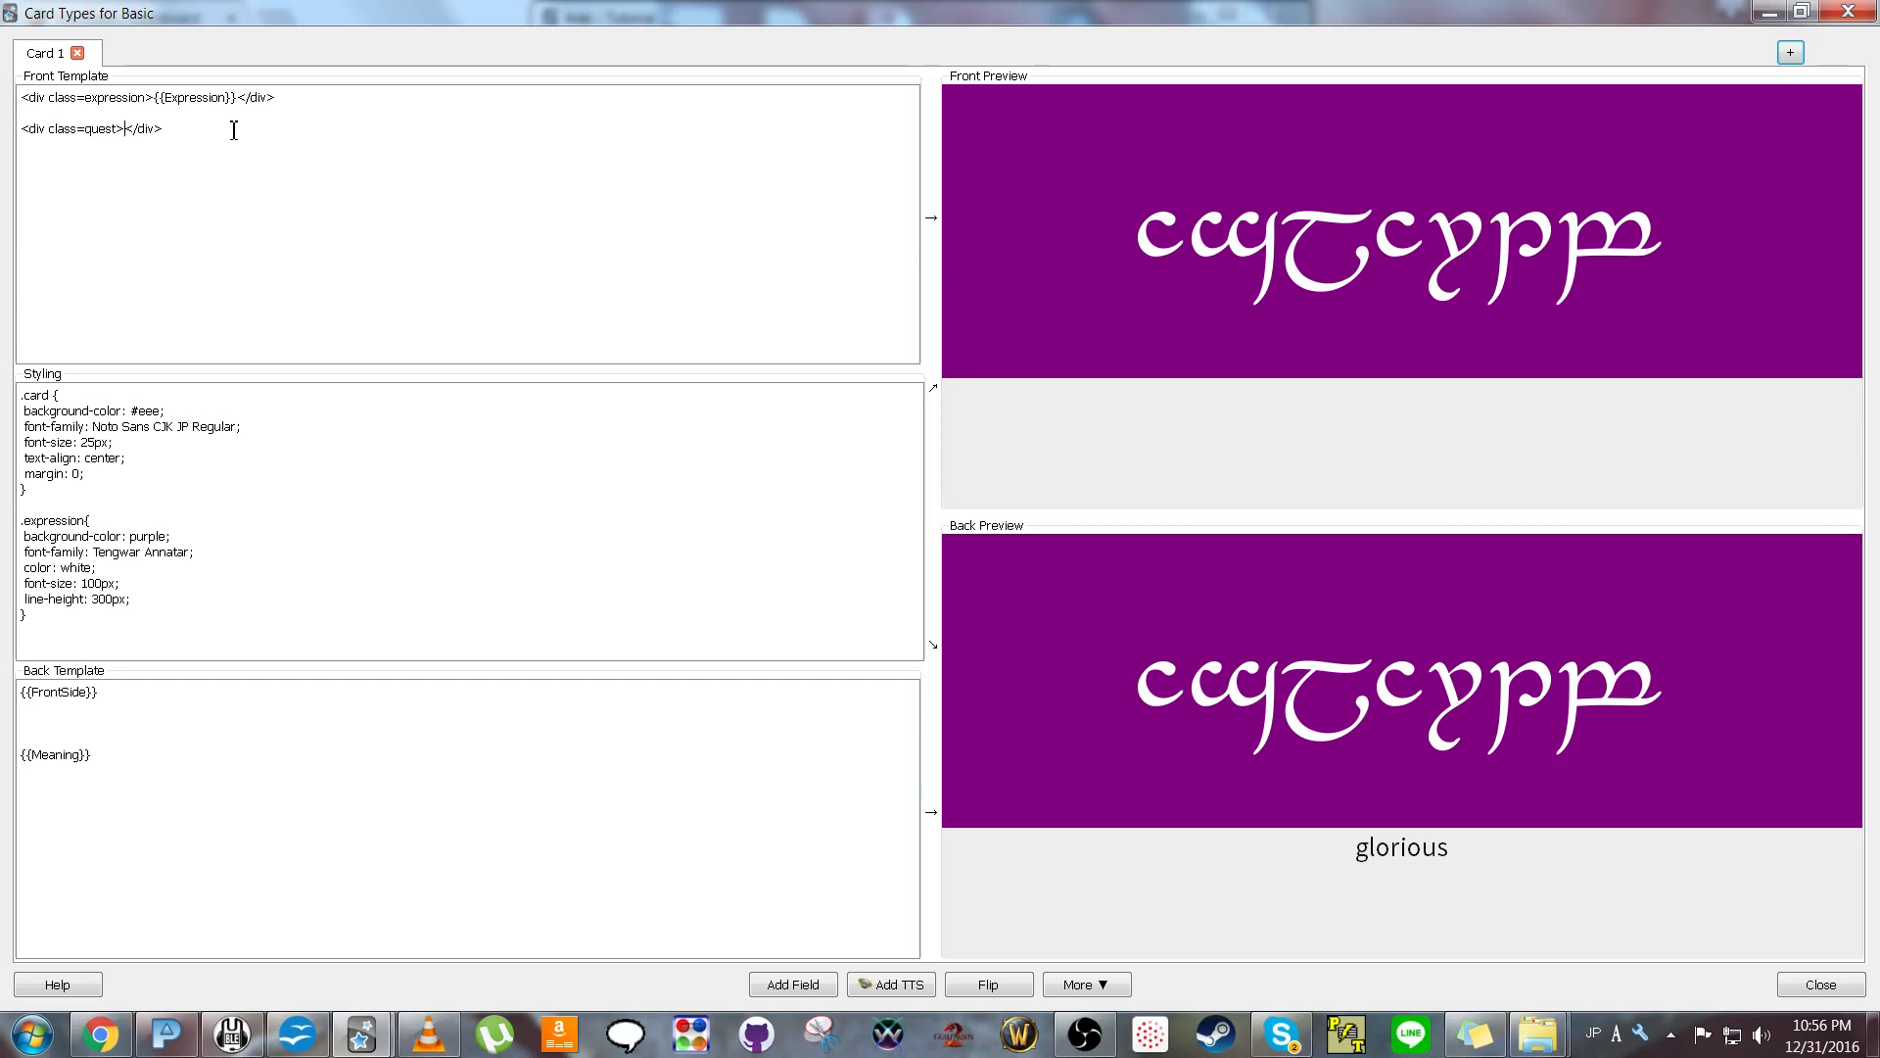
# Fill the quest div with the text Vocabulary <b>Meaning</b>.
pyautogui.write('V')
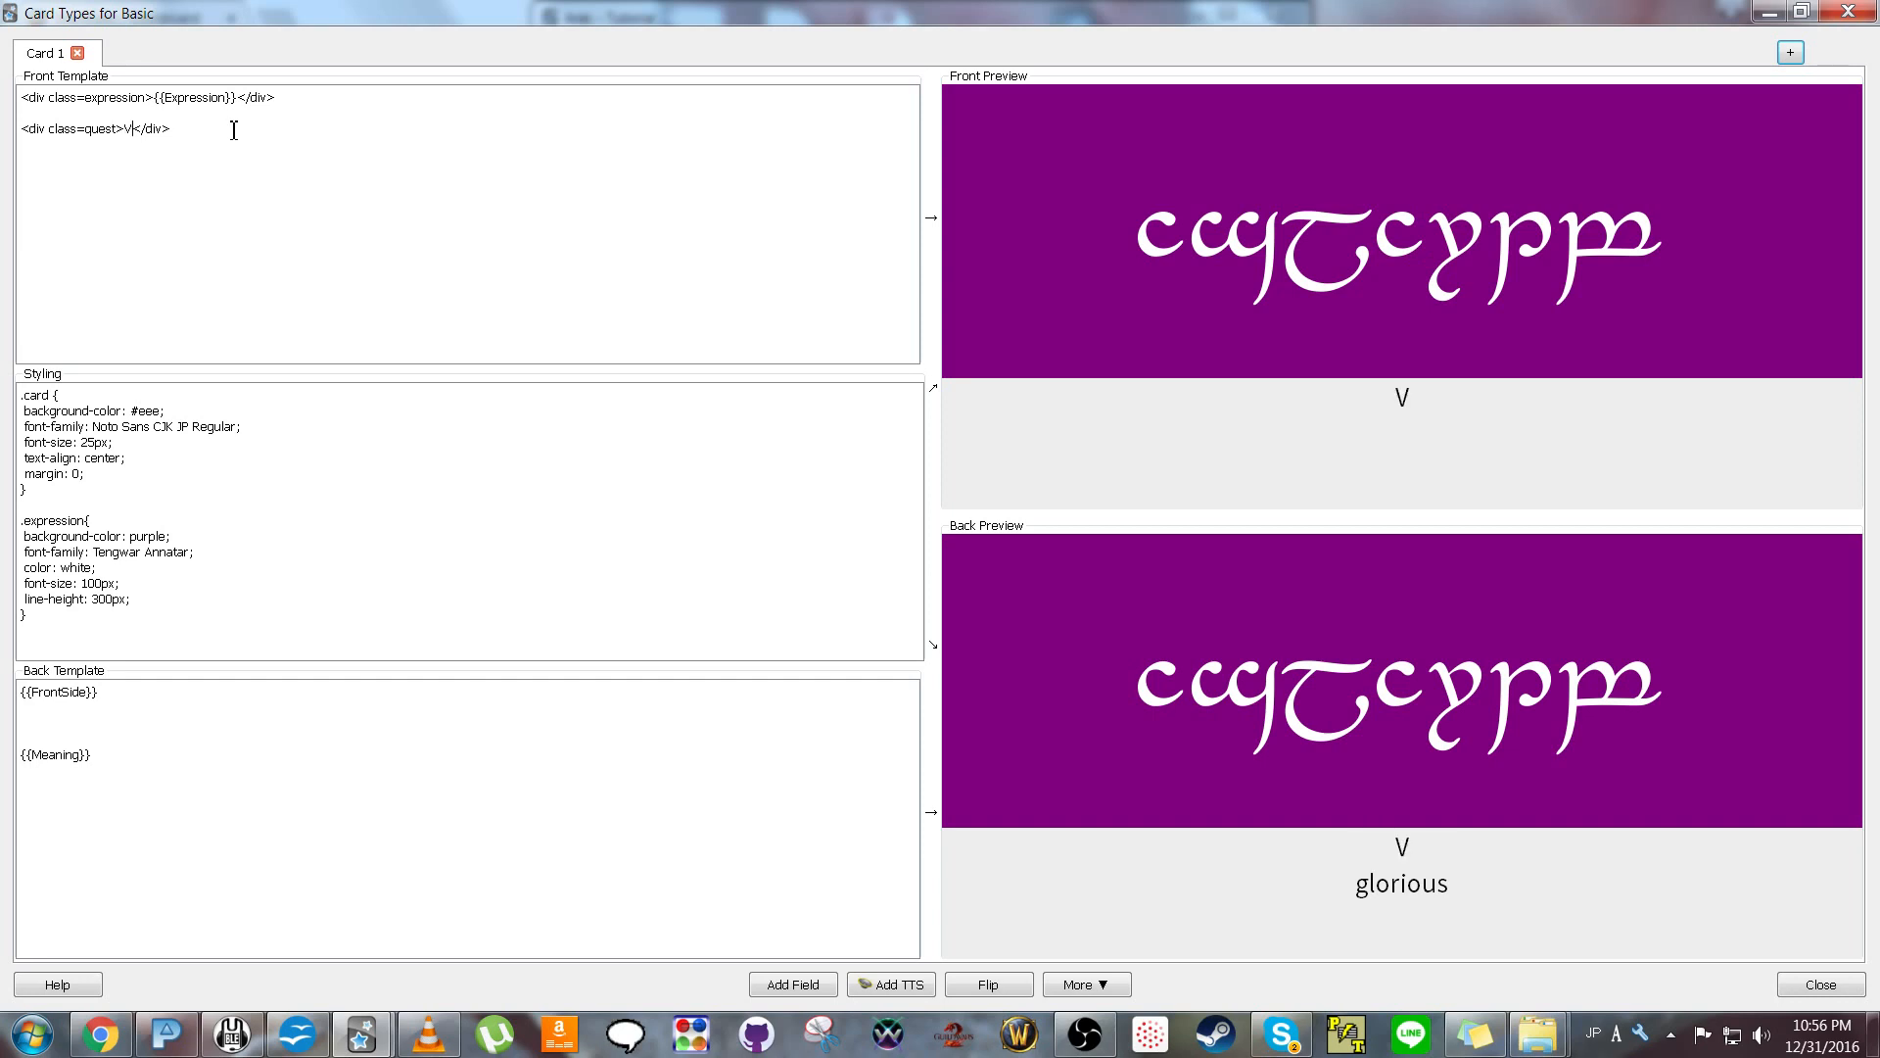
pyautogui.write('ocabulary')
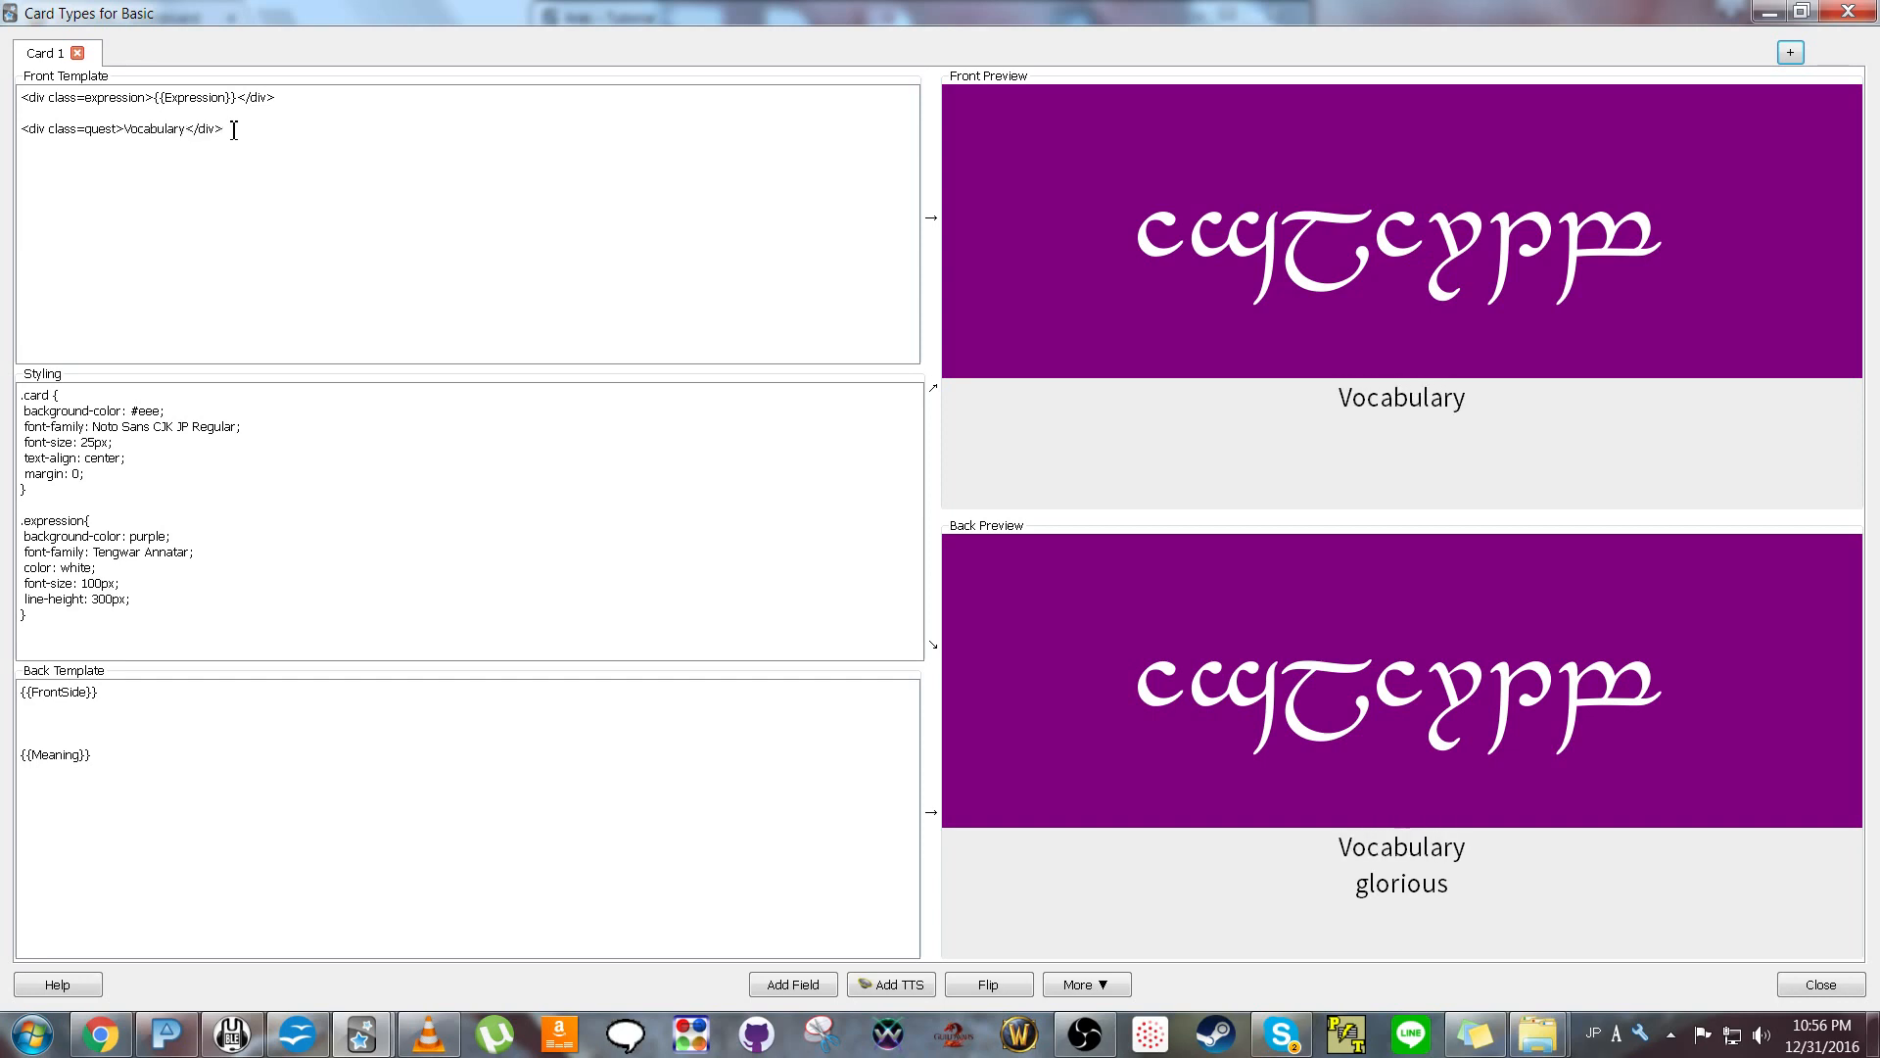
pyautogui.write(' Meaning')
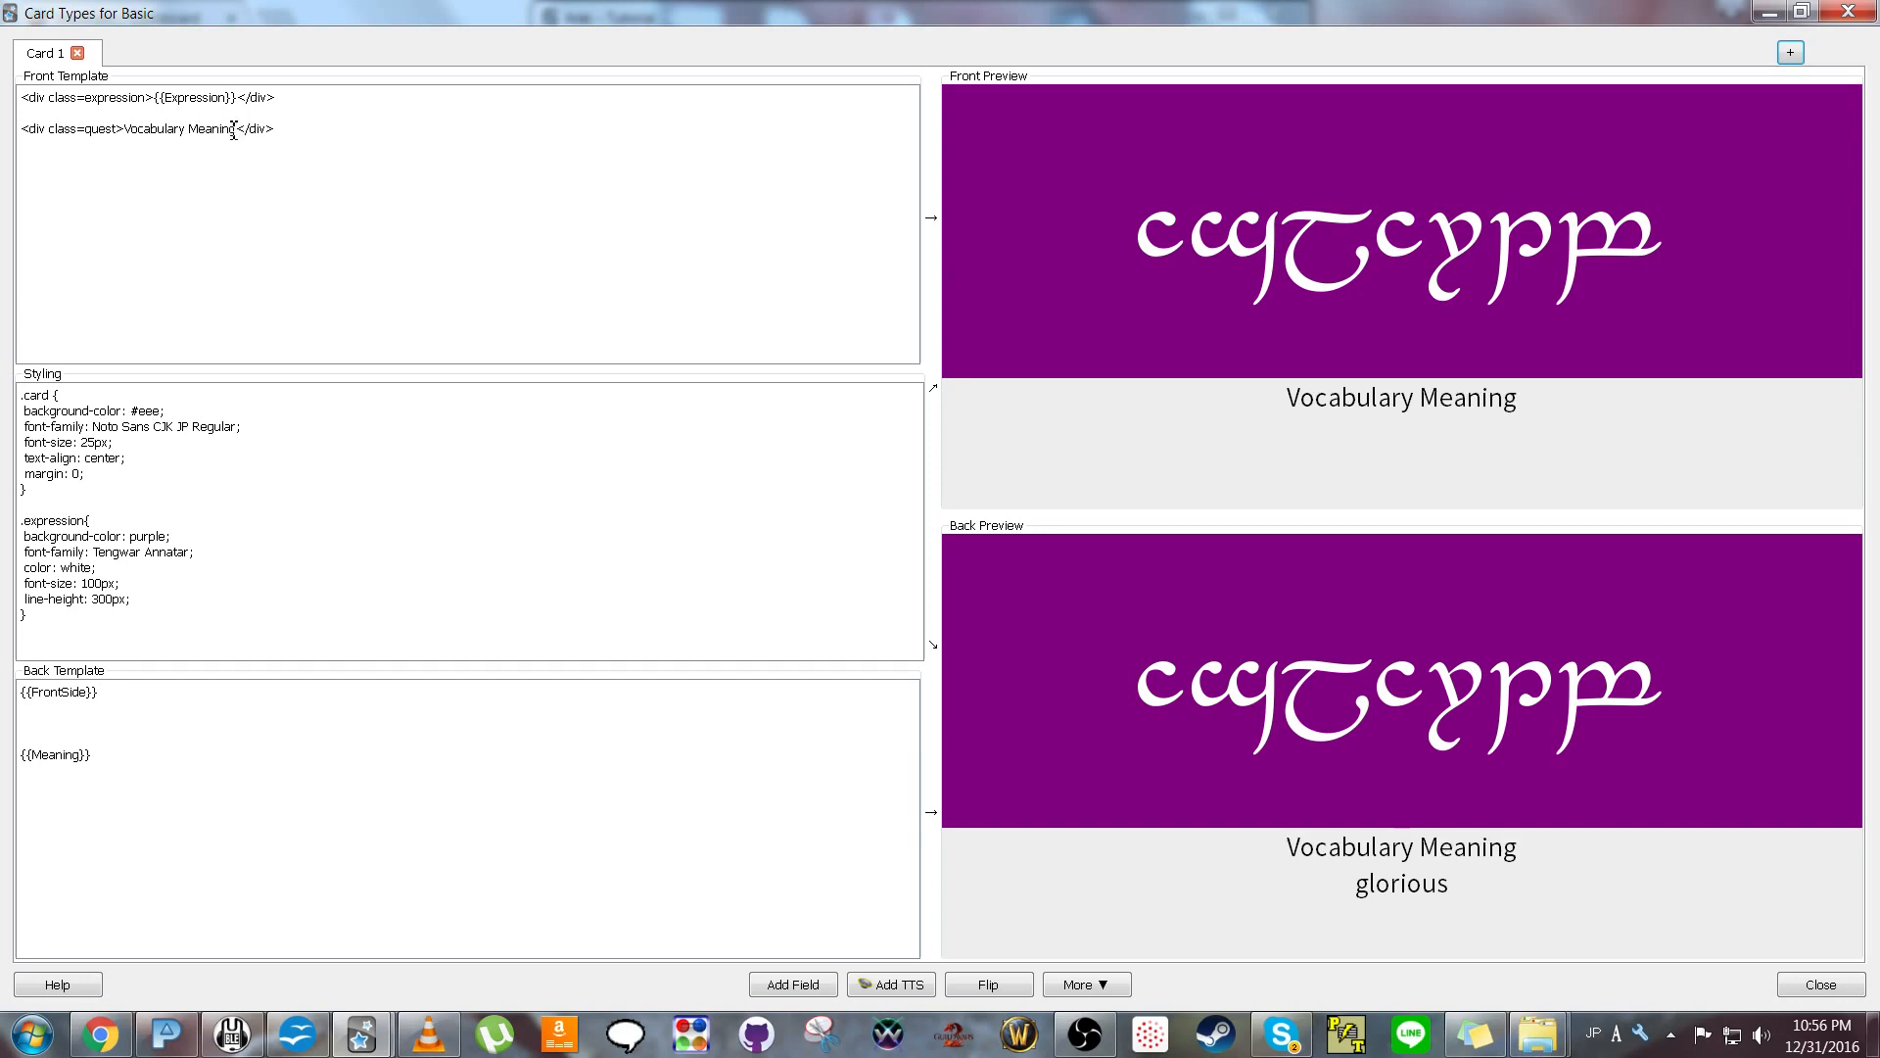
pyautogui.write('<>/b<>')
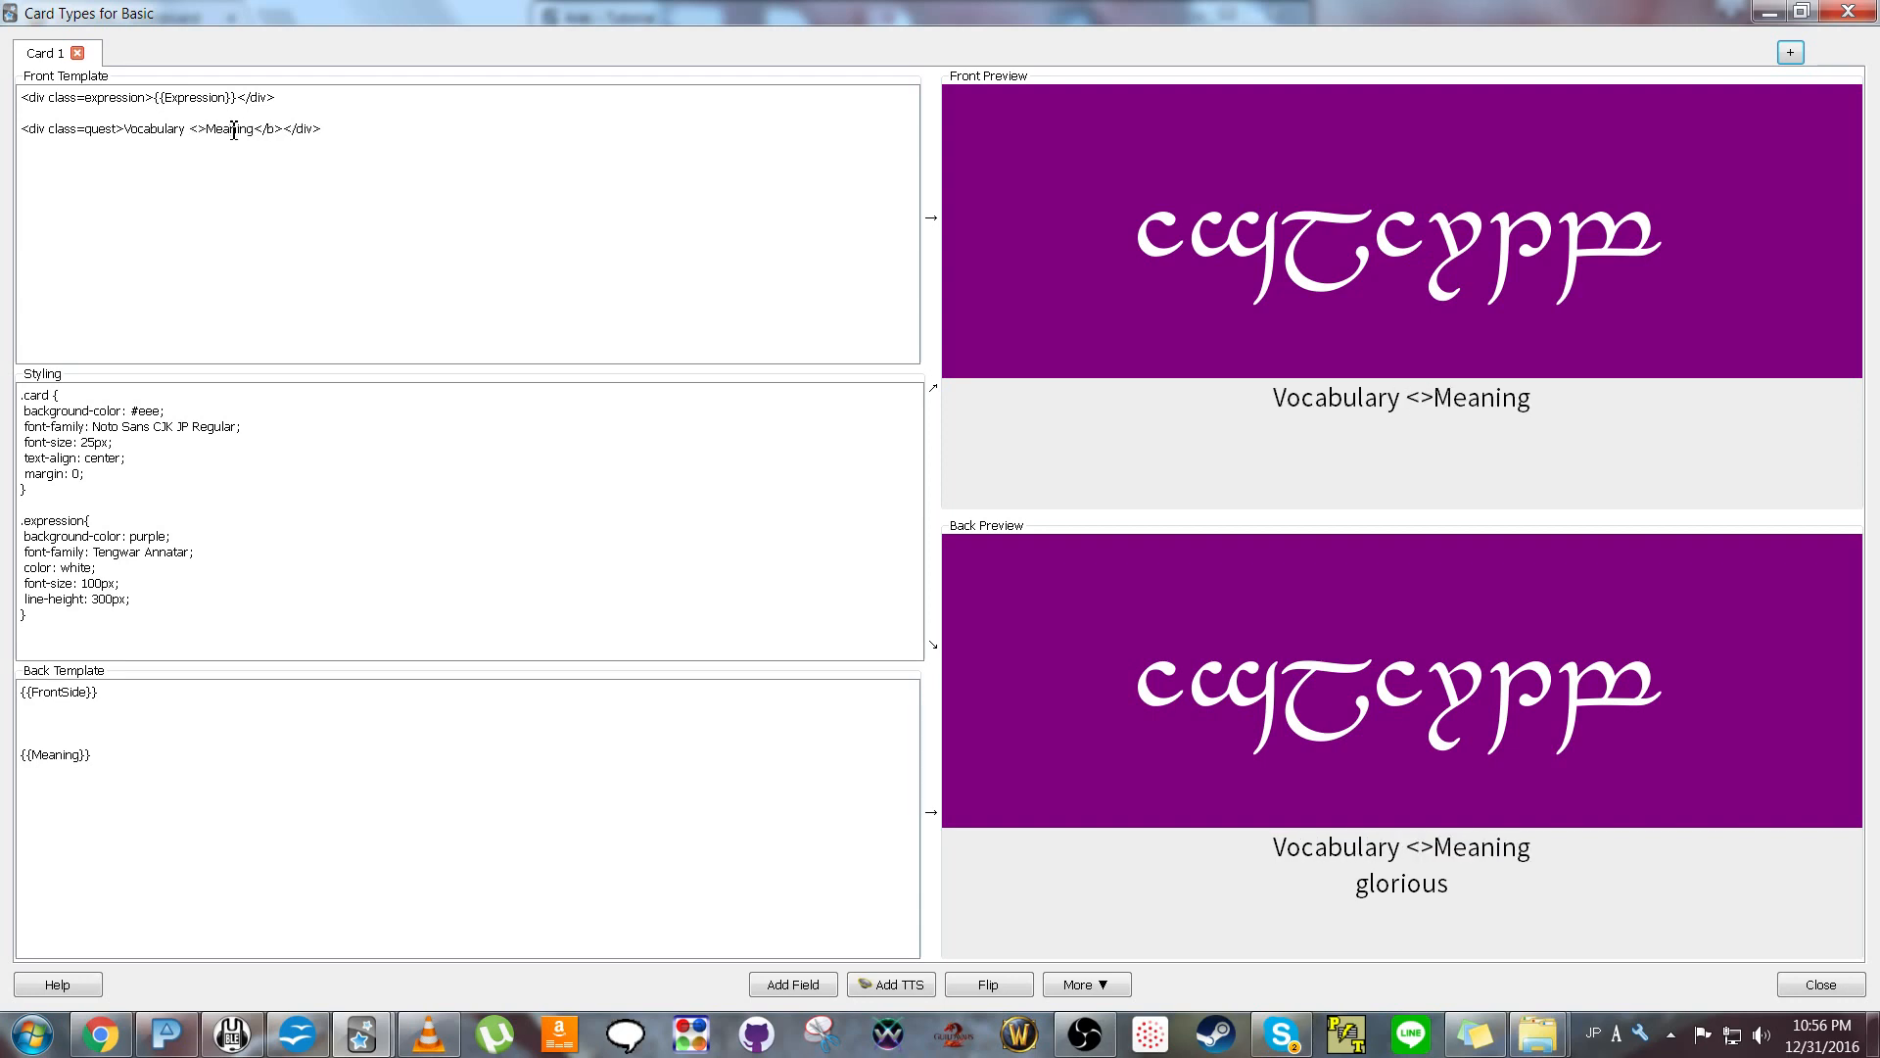
pyautogui.press('Left')
pyautogui.write('b')
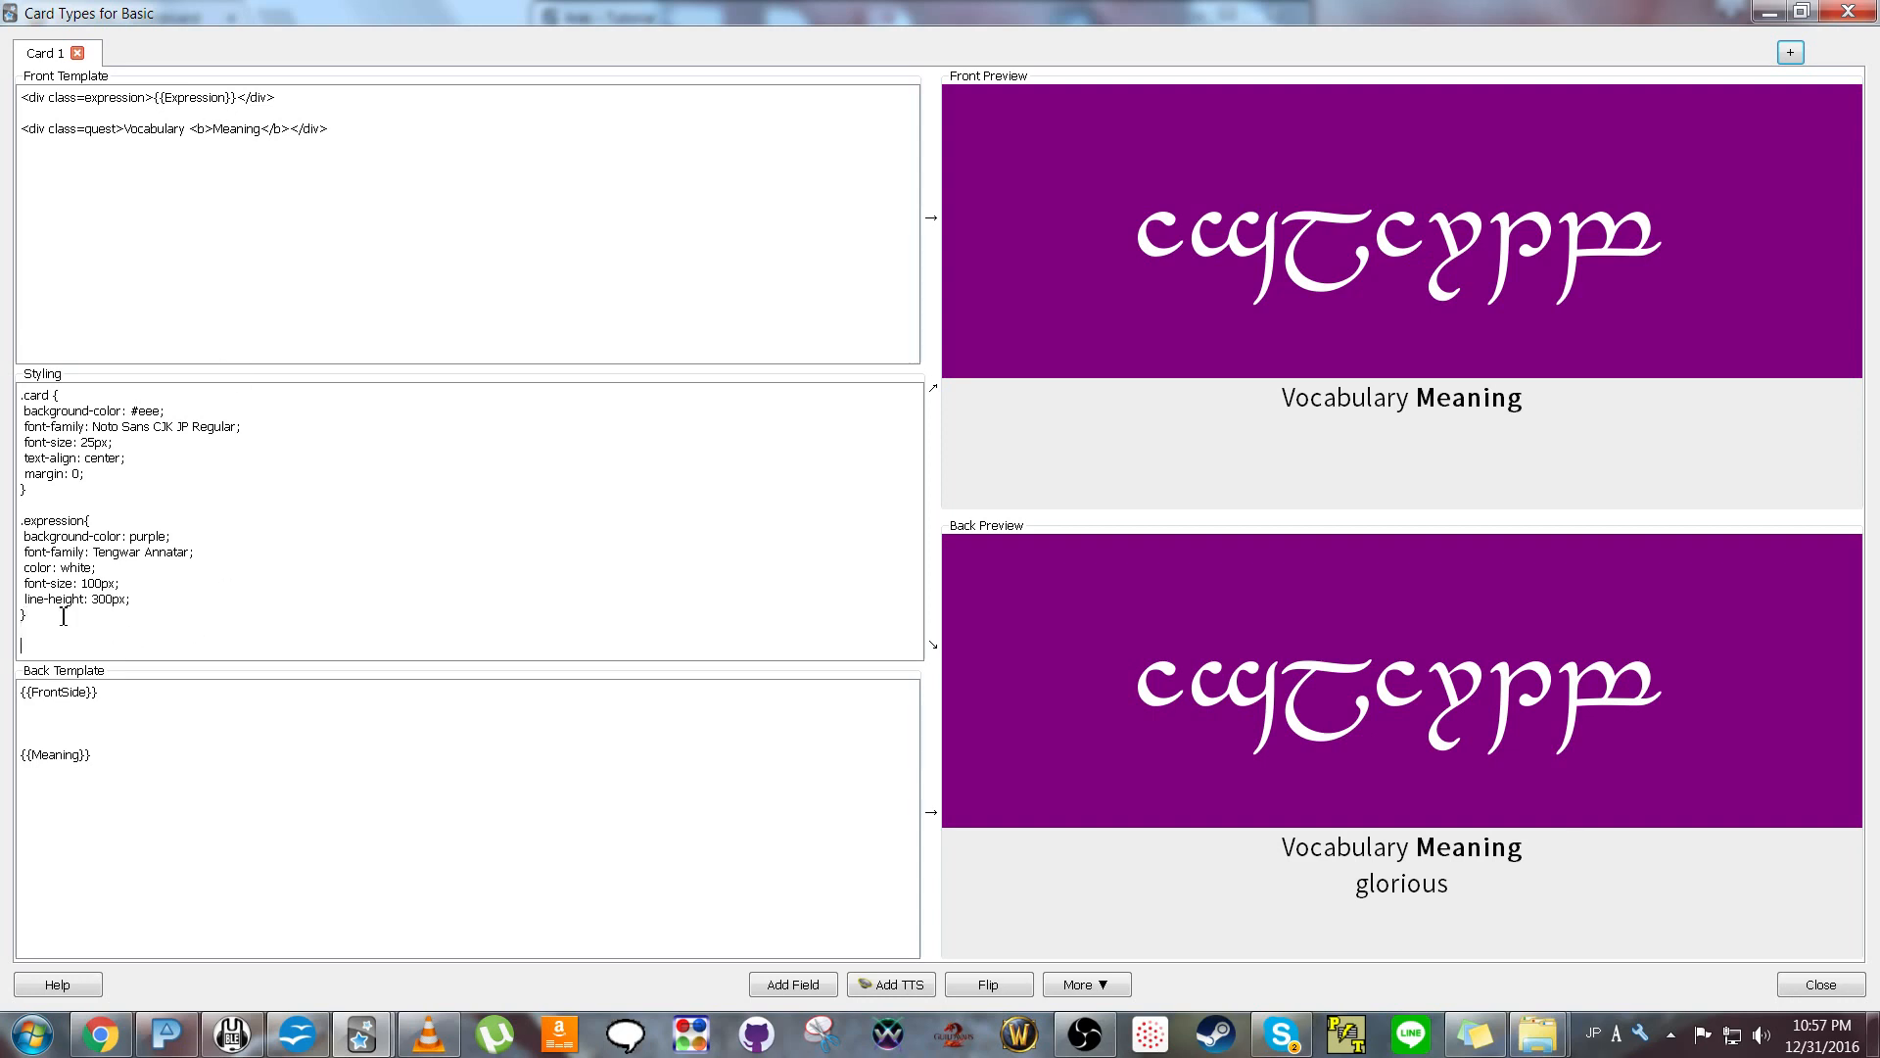
# Add an empty .quest rule below the .expression rule in the styling.
pyautogui.press('Return')
pyautogui.press('Return')
pyautogui.write('.quest{}')
pyautogui.press('Return')
pyautogui.press('Return')
pyautogui.press('Up')
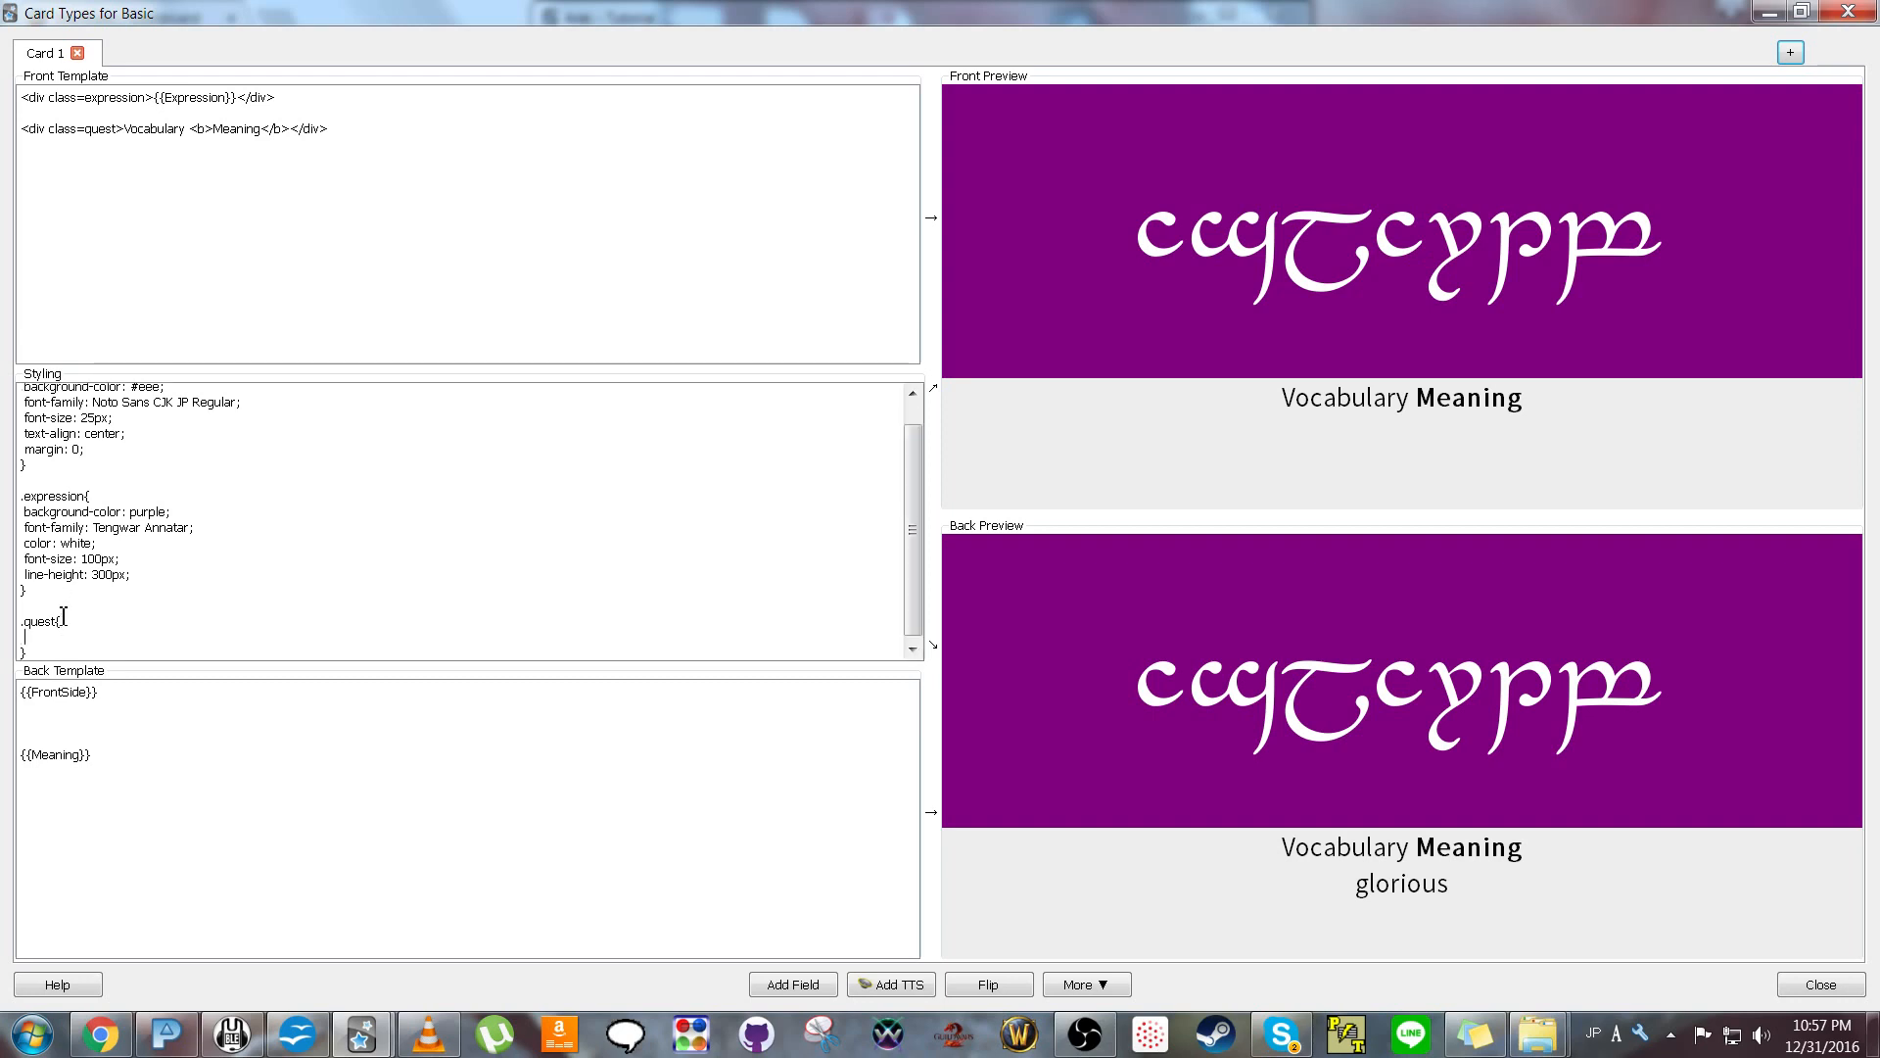
pyautogui.write('B')
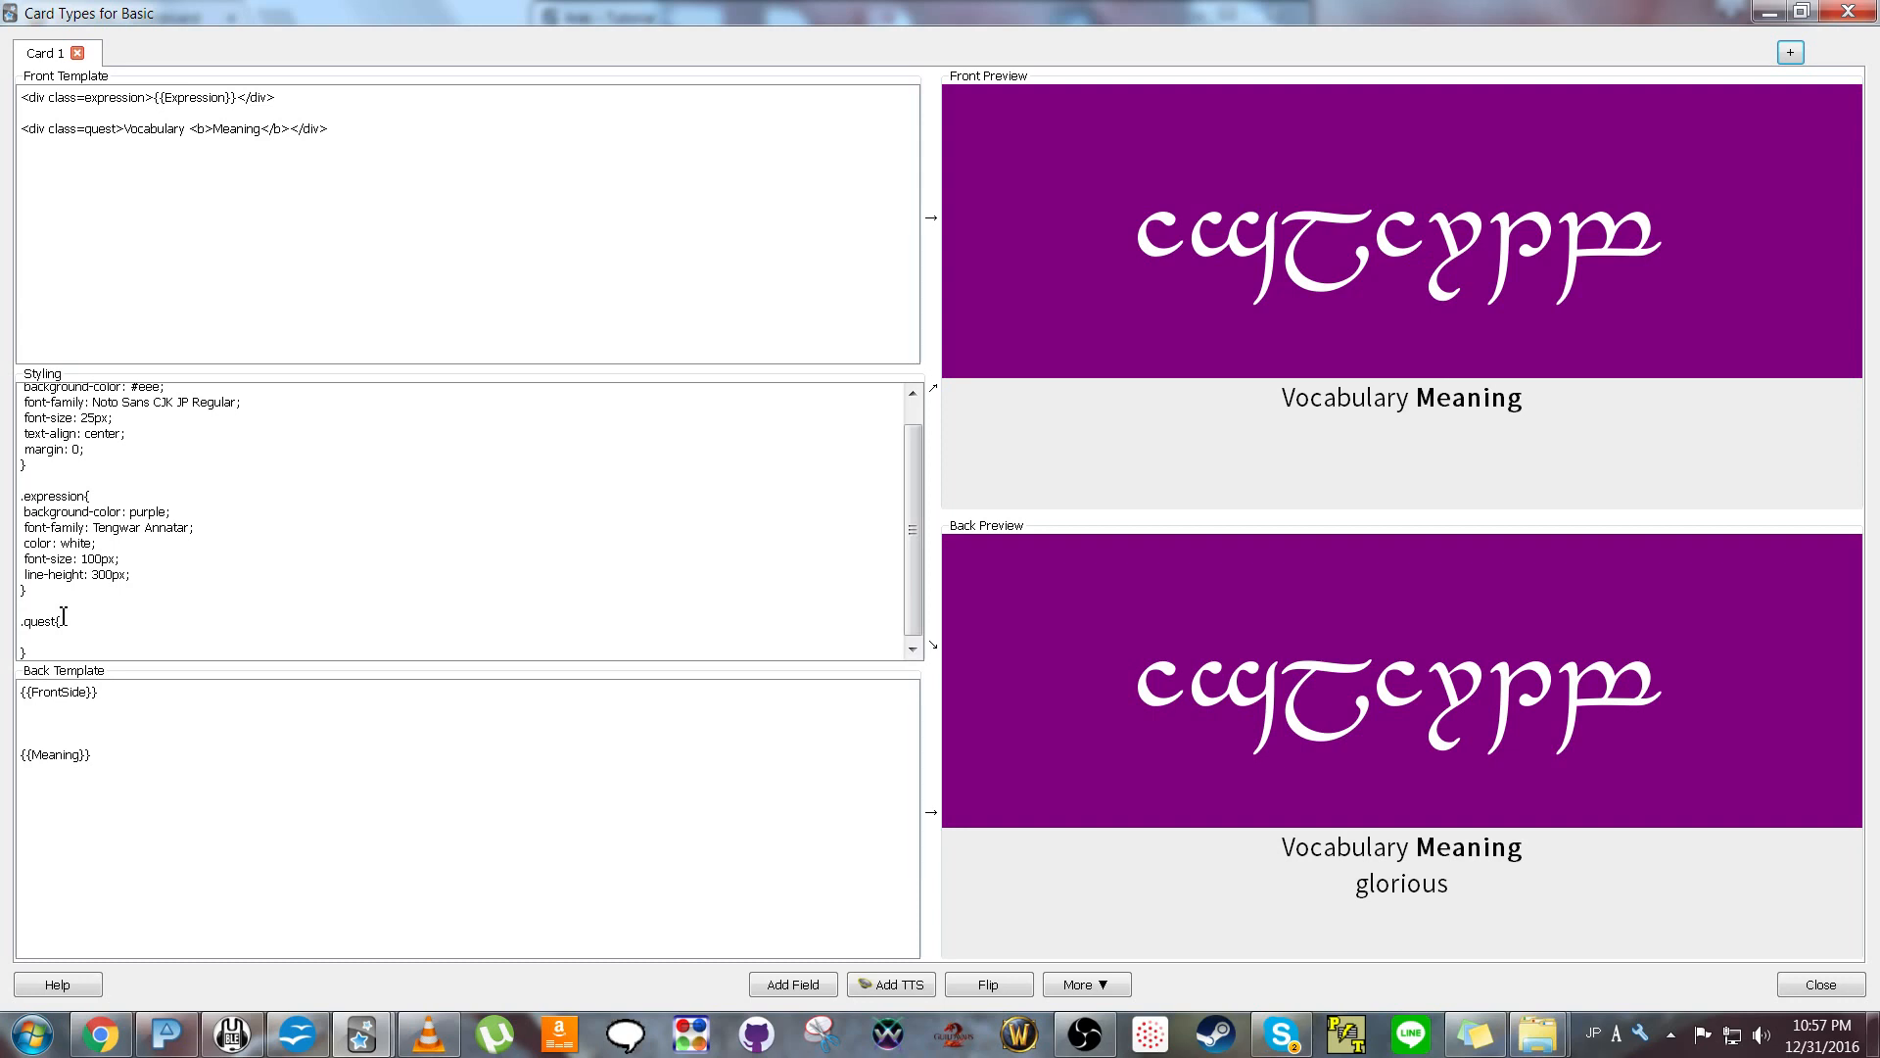
# Copy the background-color declaration from .expression into the .quest rule and set it to black.
pyautogui.moveTo(171, 512); pyautogui.dragTo(17, 514)
pyautogui.hotkey('ctrl', 'c')
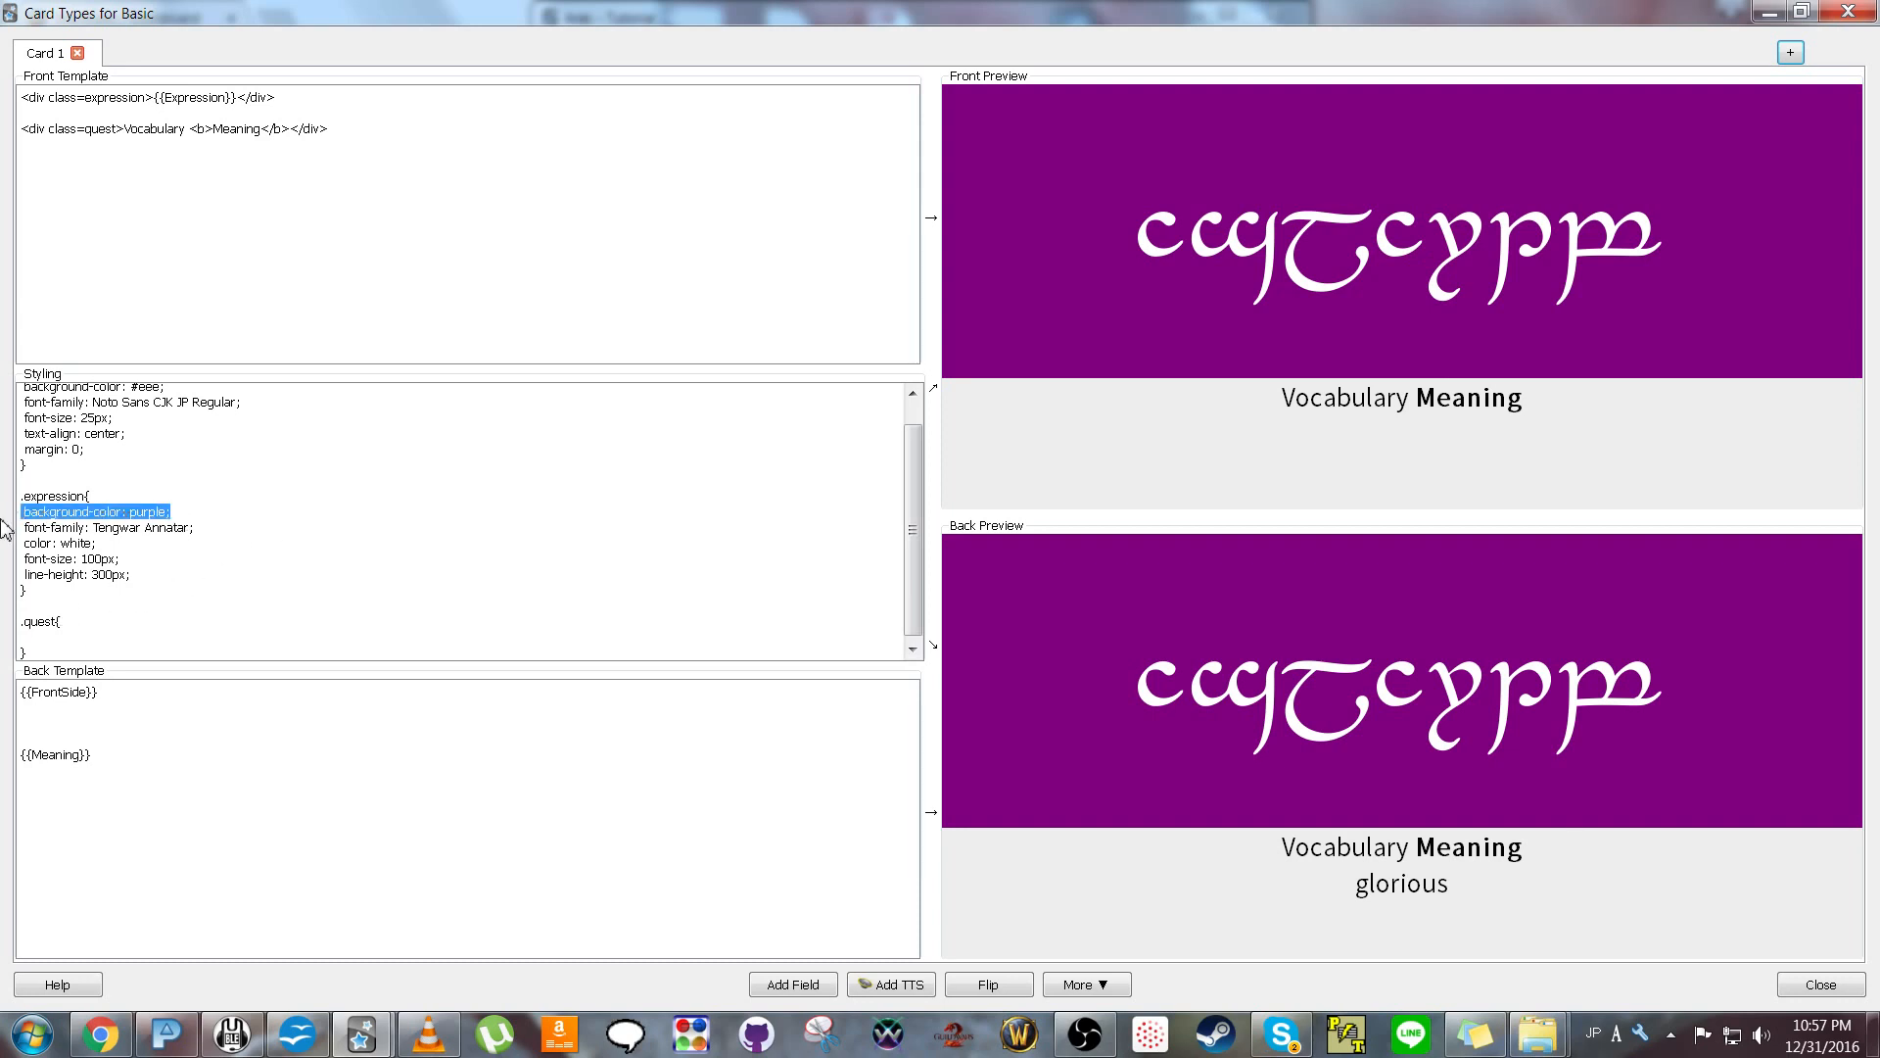
pyautogui.click(39, 638)
pyautogui.hotkey('ctrl', 'v')
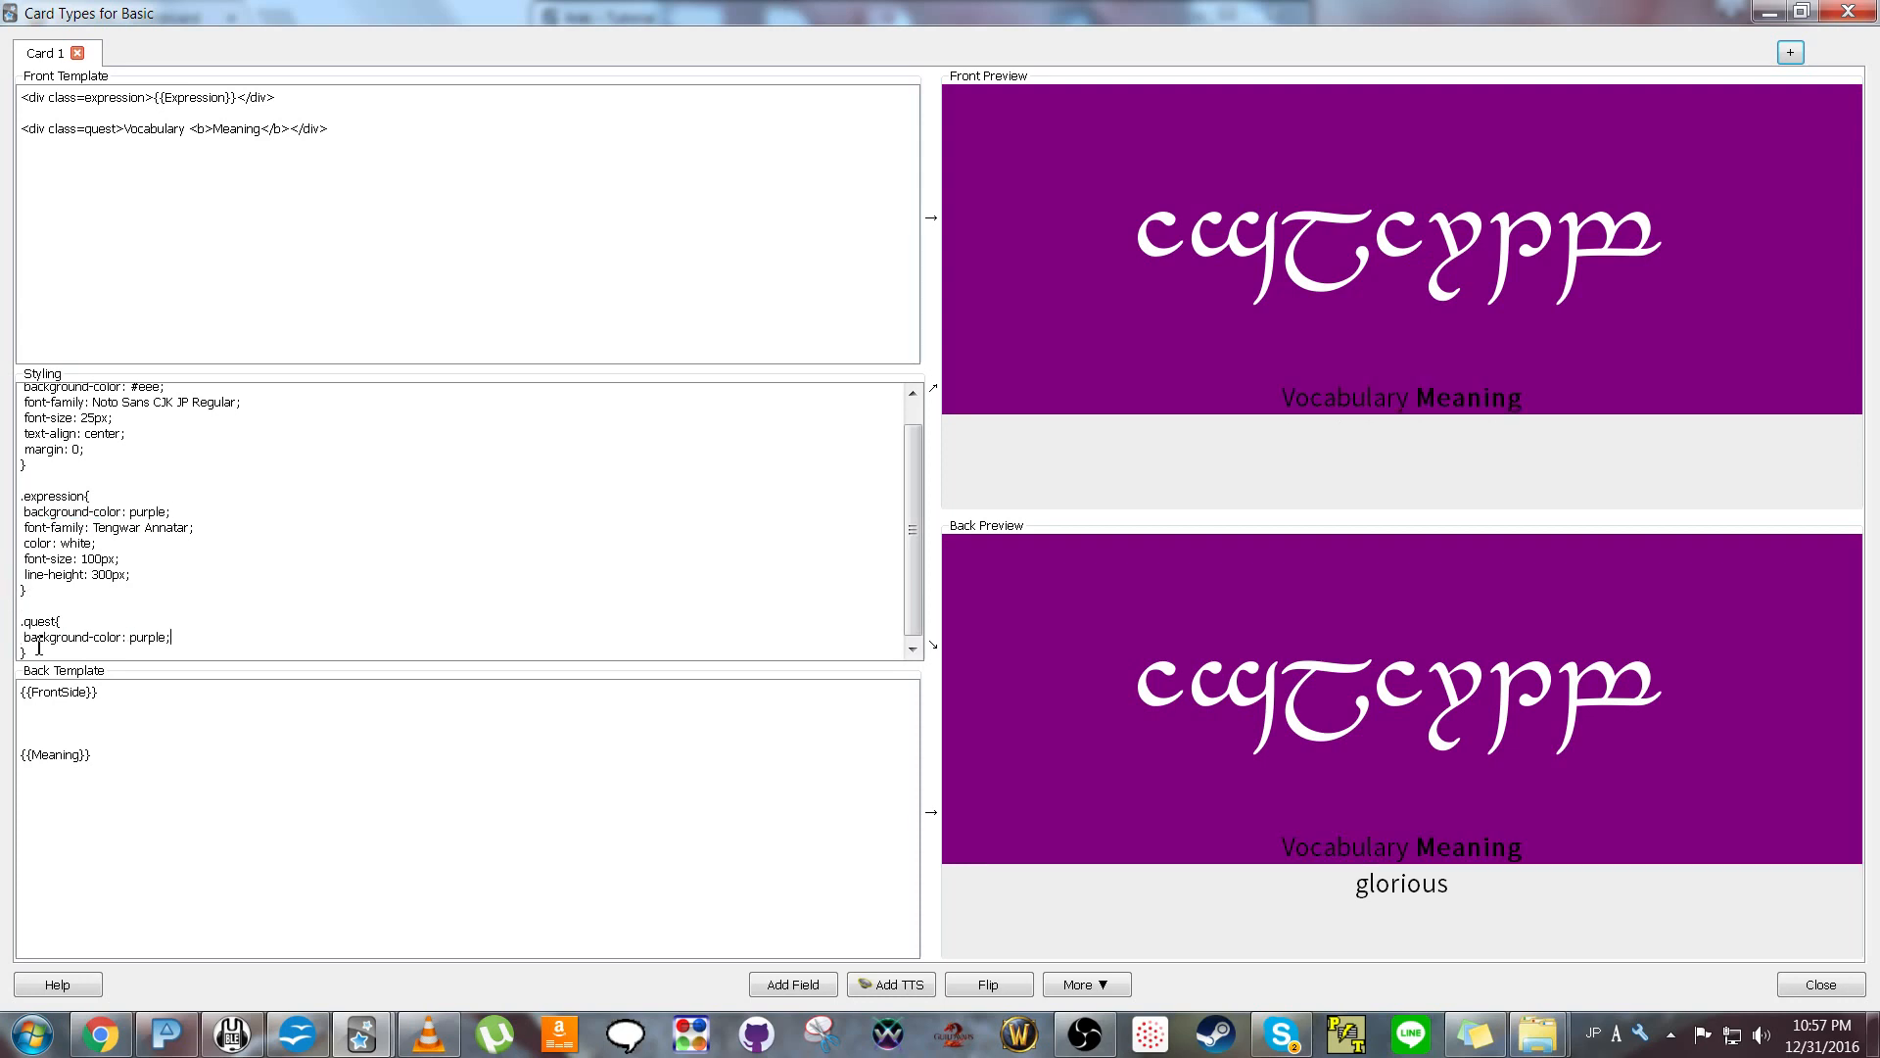
pyautogui.click(162, 644)
pyautogui.press('BackSpace')
pyautogui.press('BackSpace')
pyautogui.press('BackSpace')
pyautogui.press('BackSpace')
pyautogui.press('BackSpace')
pyautogui.press('BackSpace')
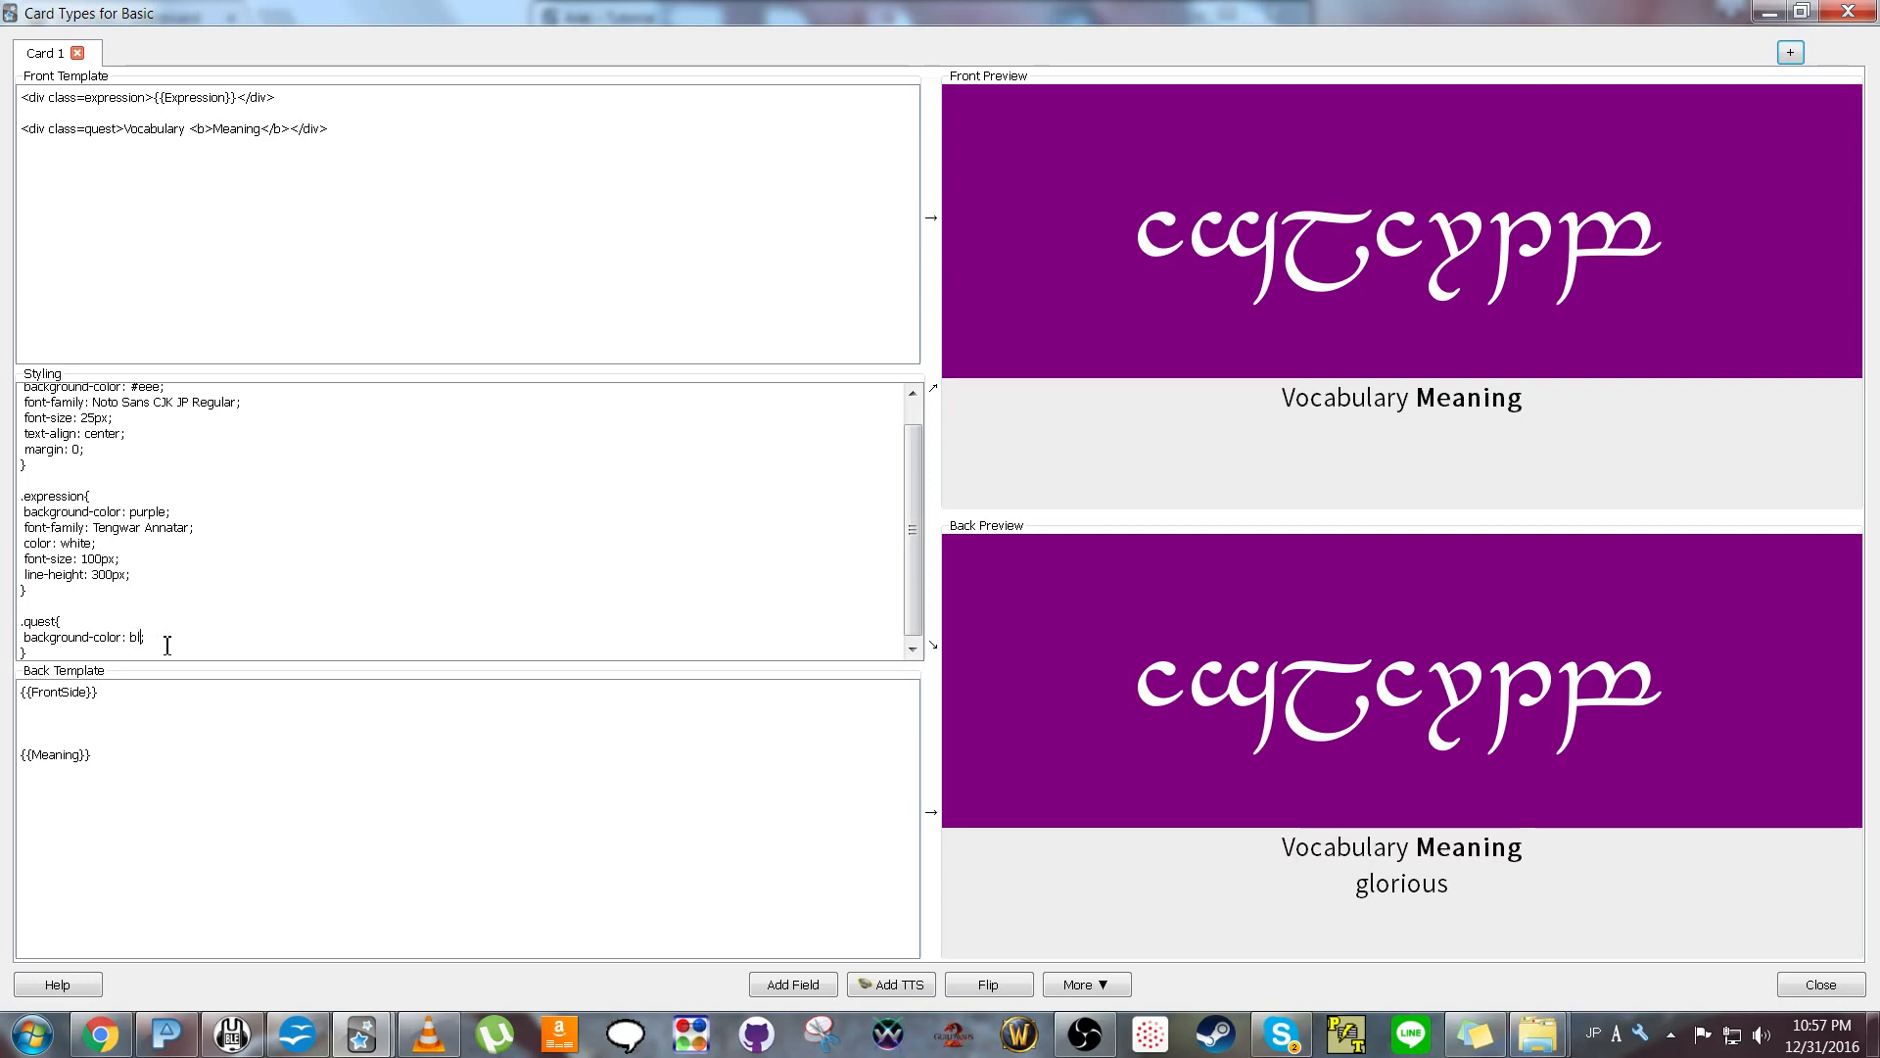
pyautogui.write('black')
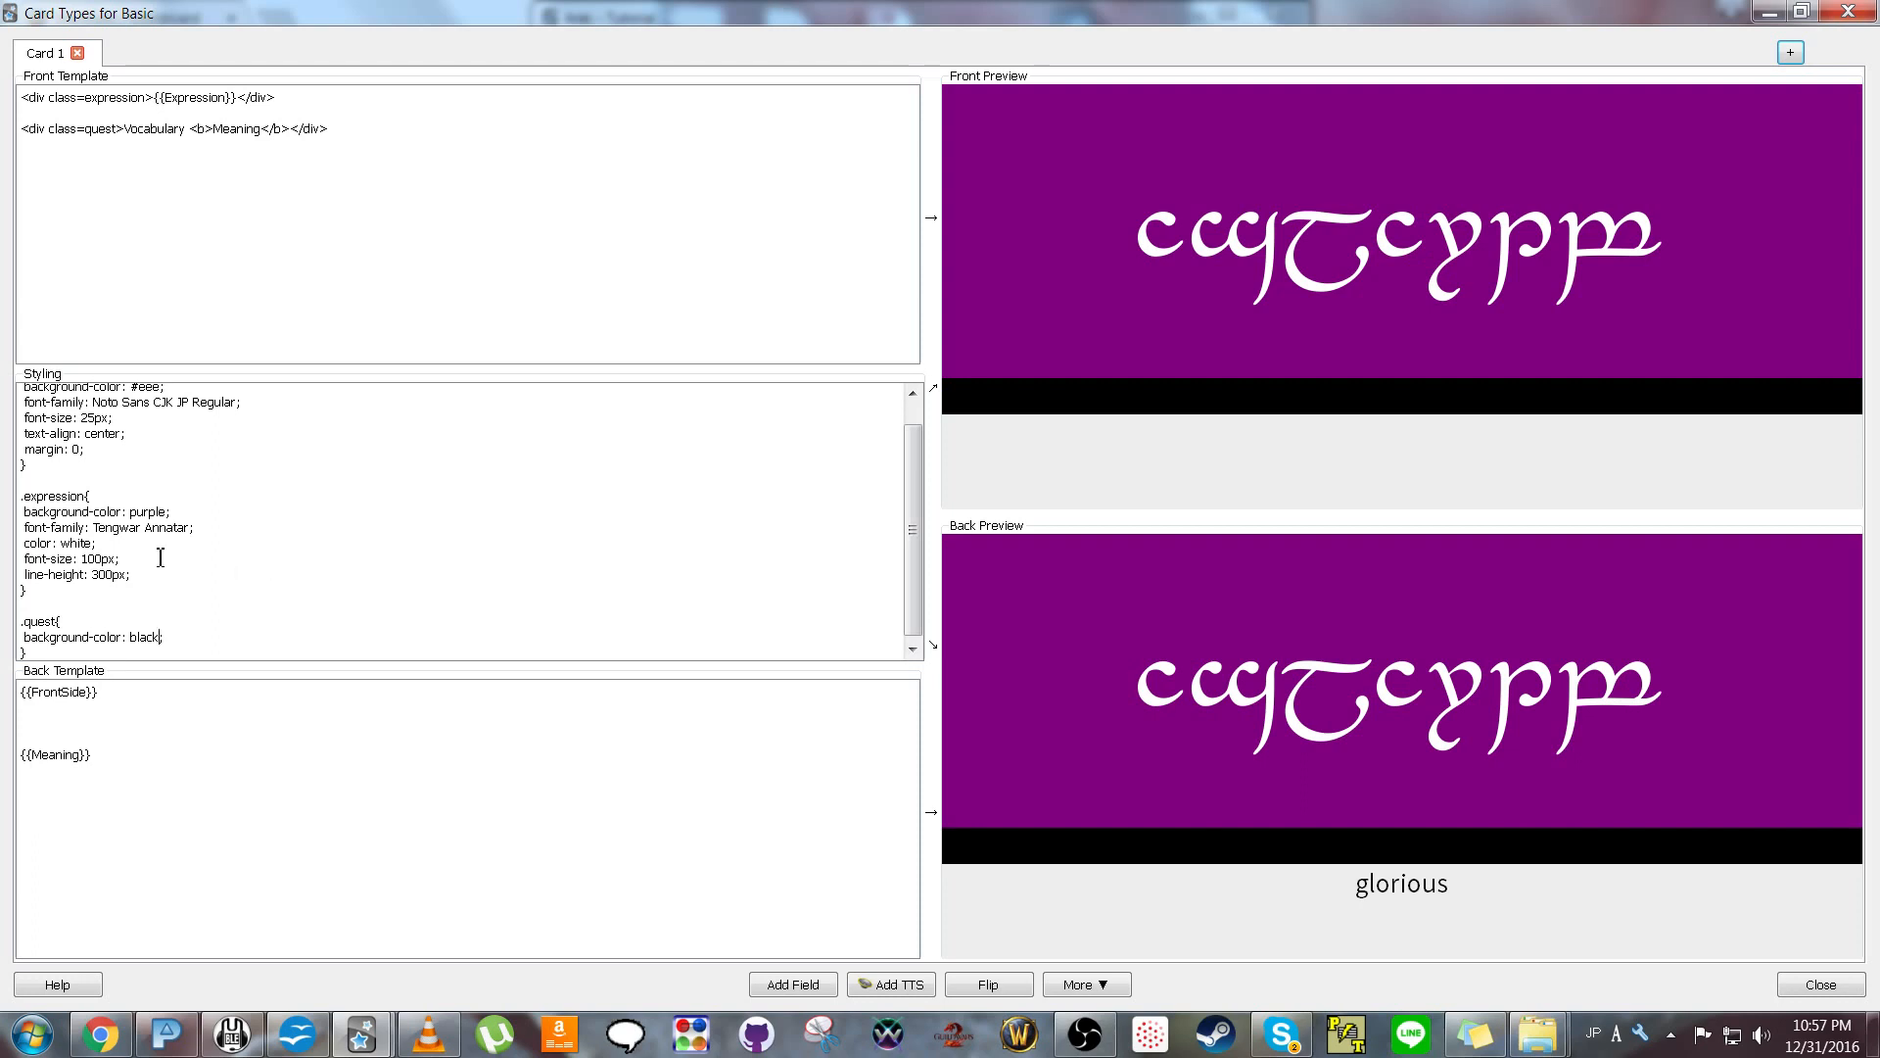
# Copy color: white; from the .expression rule into the .quest rule, below its background color.
pyautogui.moveTo(123, 544); pyautogui.dragTo(6, 549)
pyautogui.hotkey('ctrl', 'c')
pyautogui.click(203, 643)
pyautogui.press('Return')
pyautogui.hotkey('ctrl', 'v')
pyautogui.press('Down')
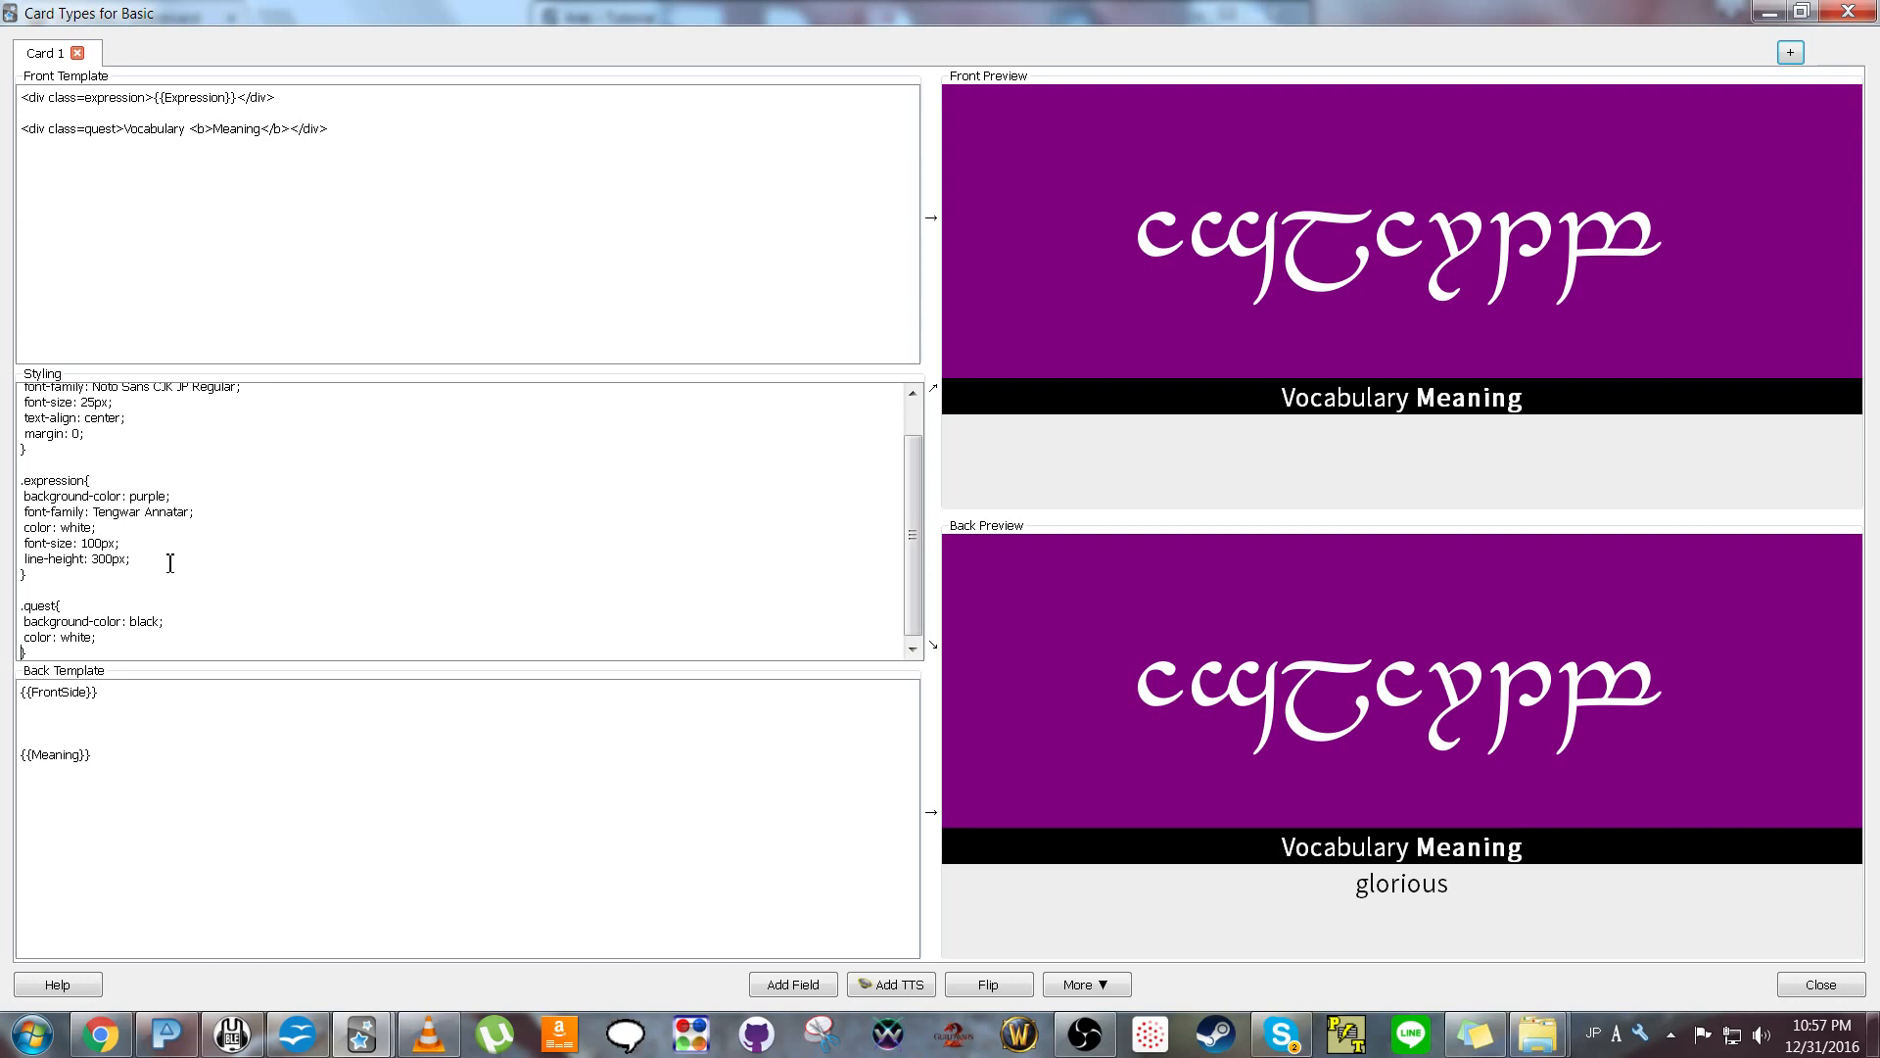
# Copy the line-height declaration from .expression into the .quest rule and set it to 75px.
pyautogui.moveTo(171, 563); pyautogui.dragTo(20, 564)
pyautogui.hotkey('ctrl', 'c')
pyautogui.click(115, 633)
pyautogui.press('Return')
pyautogui.hotkey('ctrl', 'v')
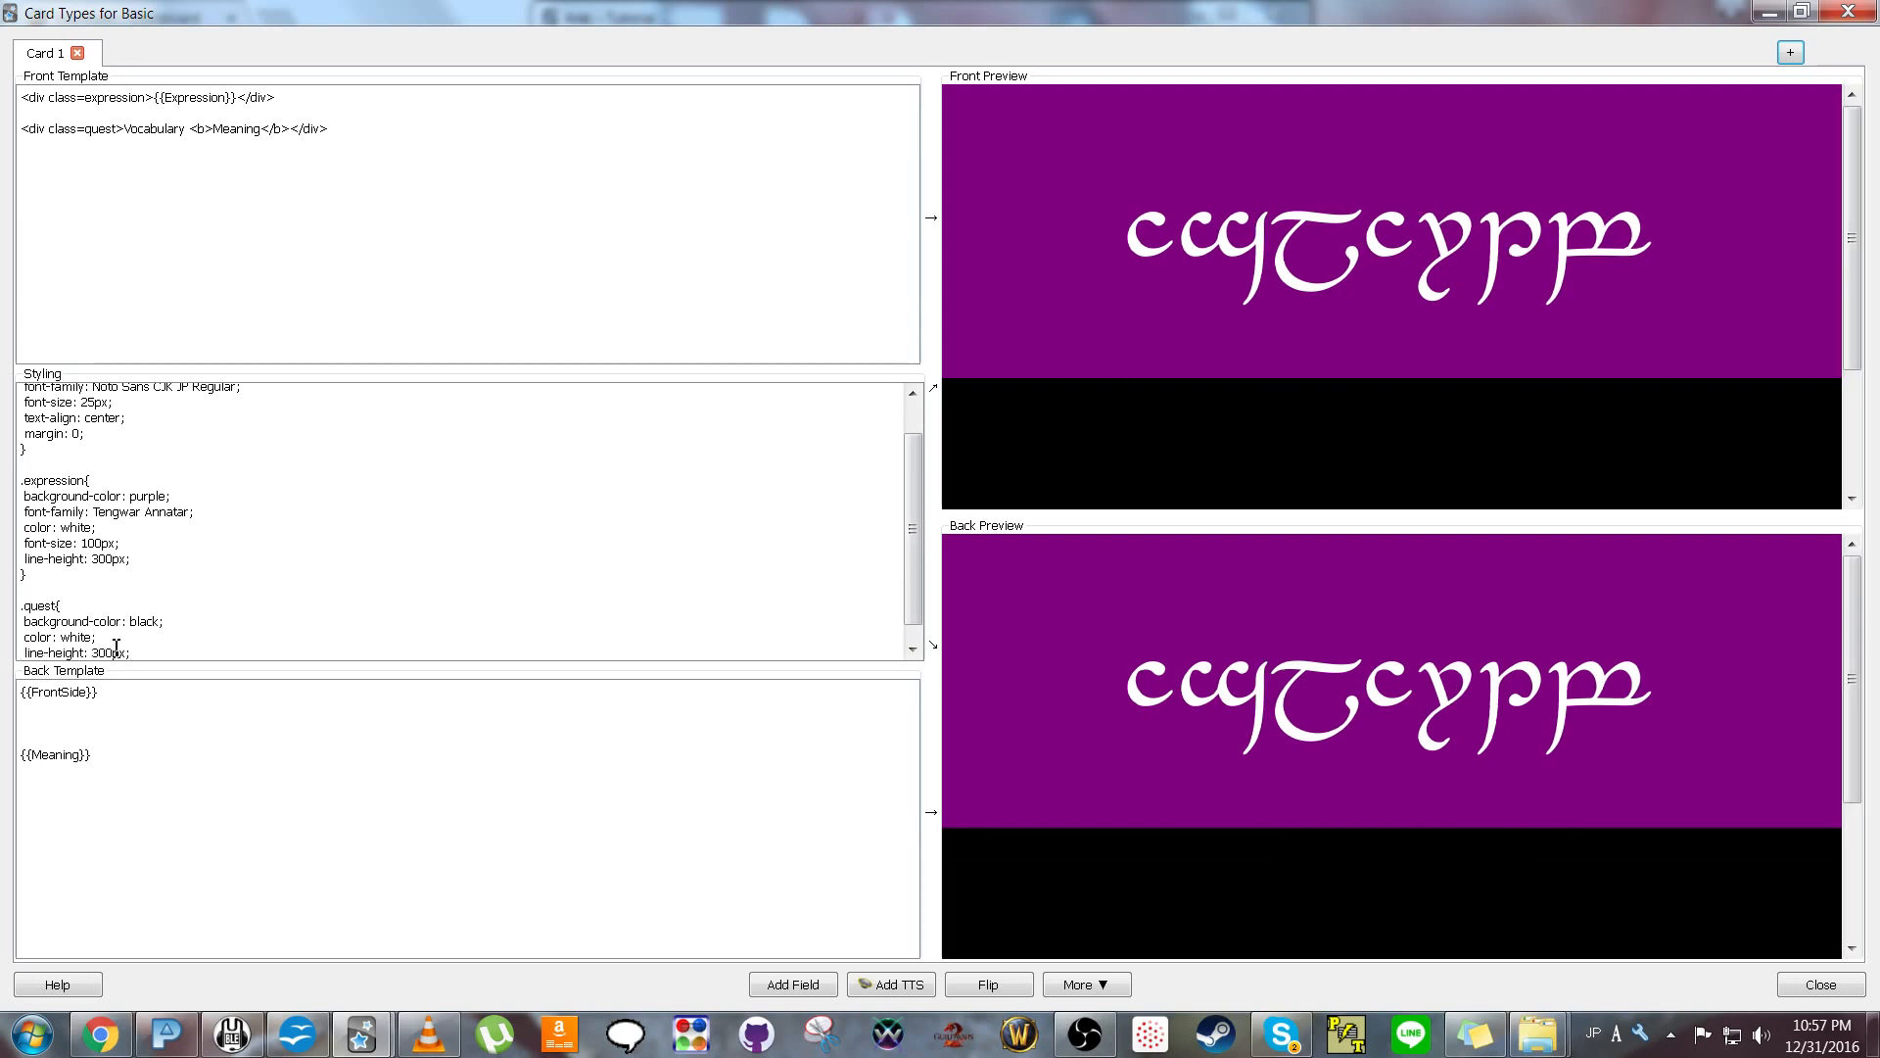
pyautogui.click(116, 652)
pyautogui.press('BackSpace')
pyautogui.press('BackSpace')
pyautogui.press('BackSpace')
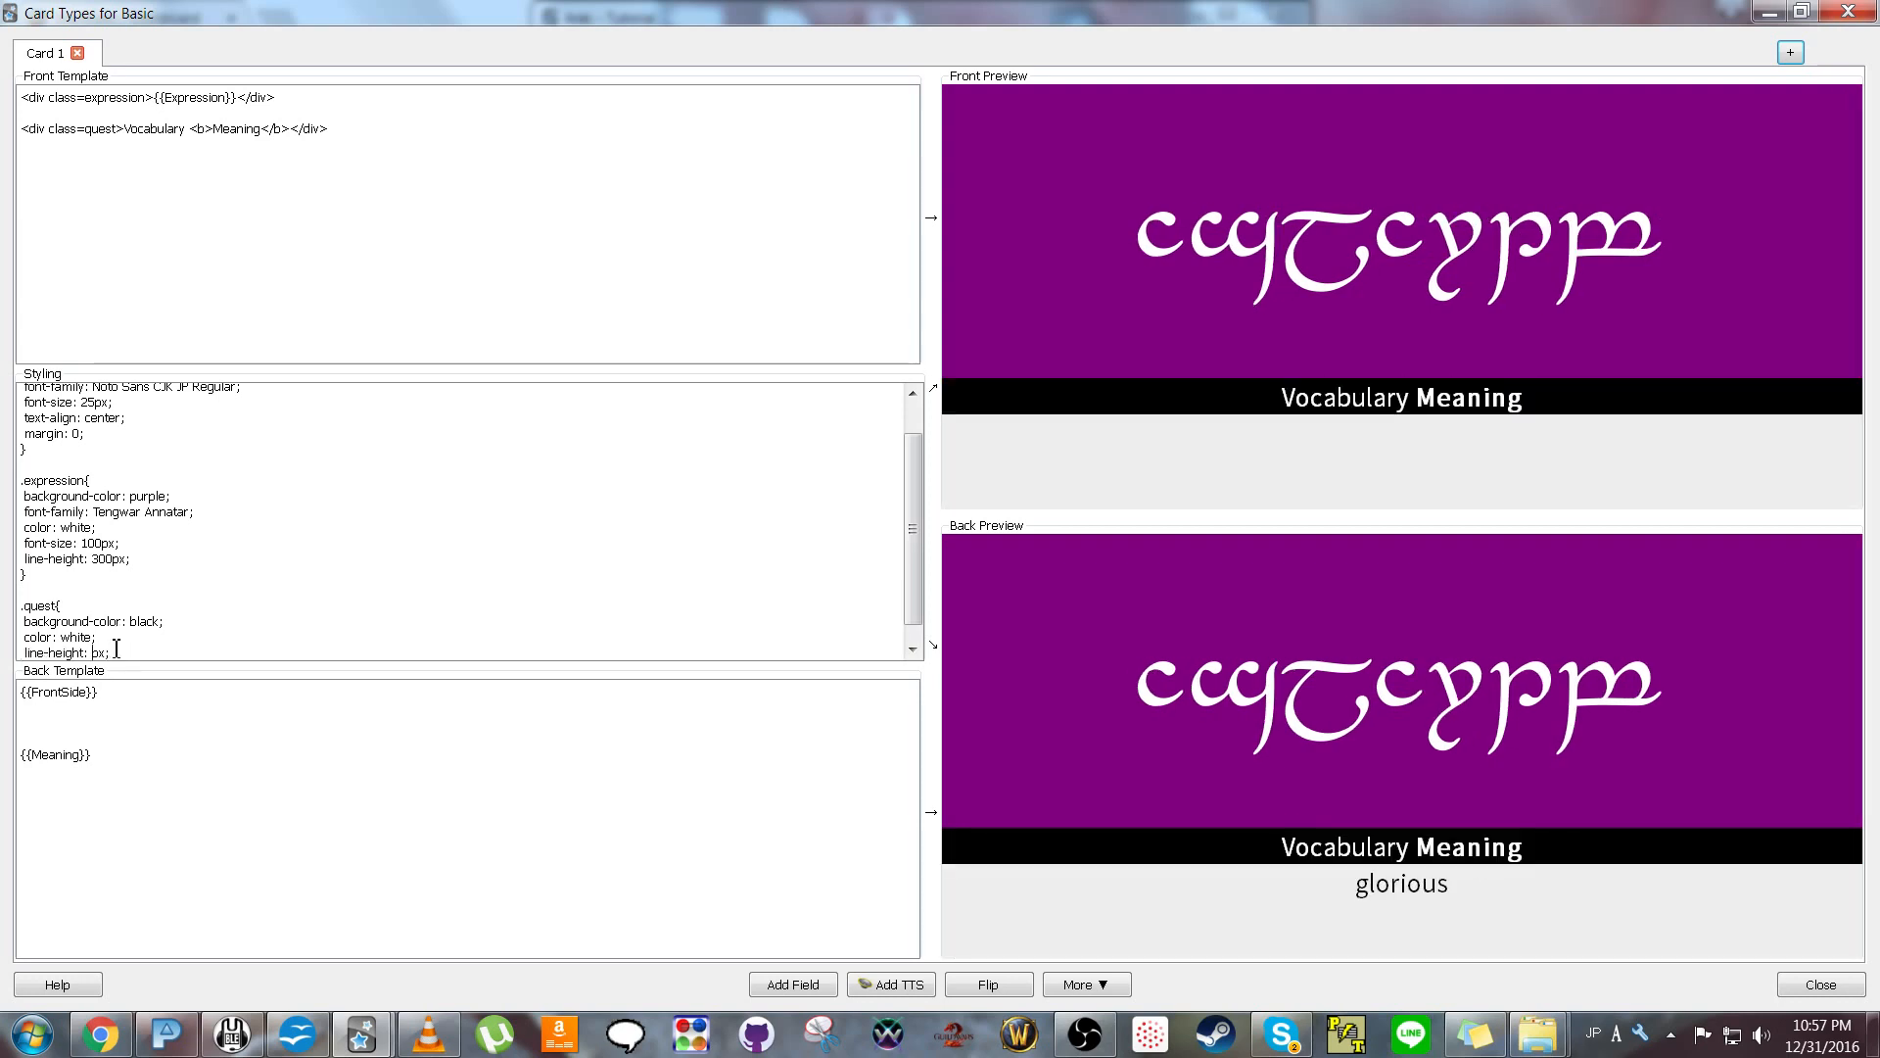
pyautogui.write('75')
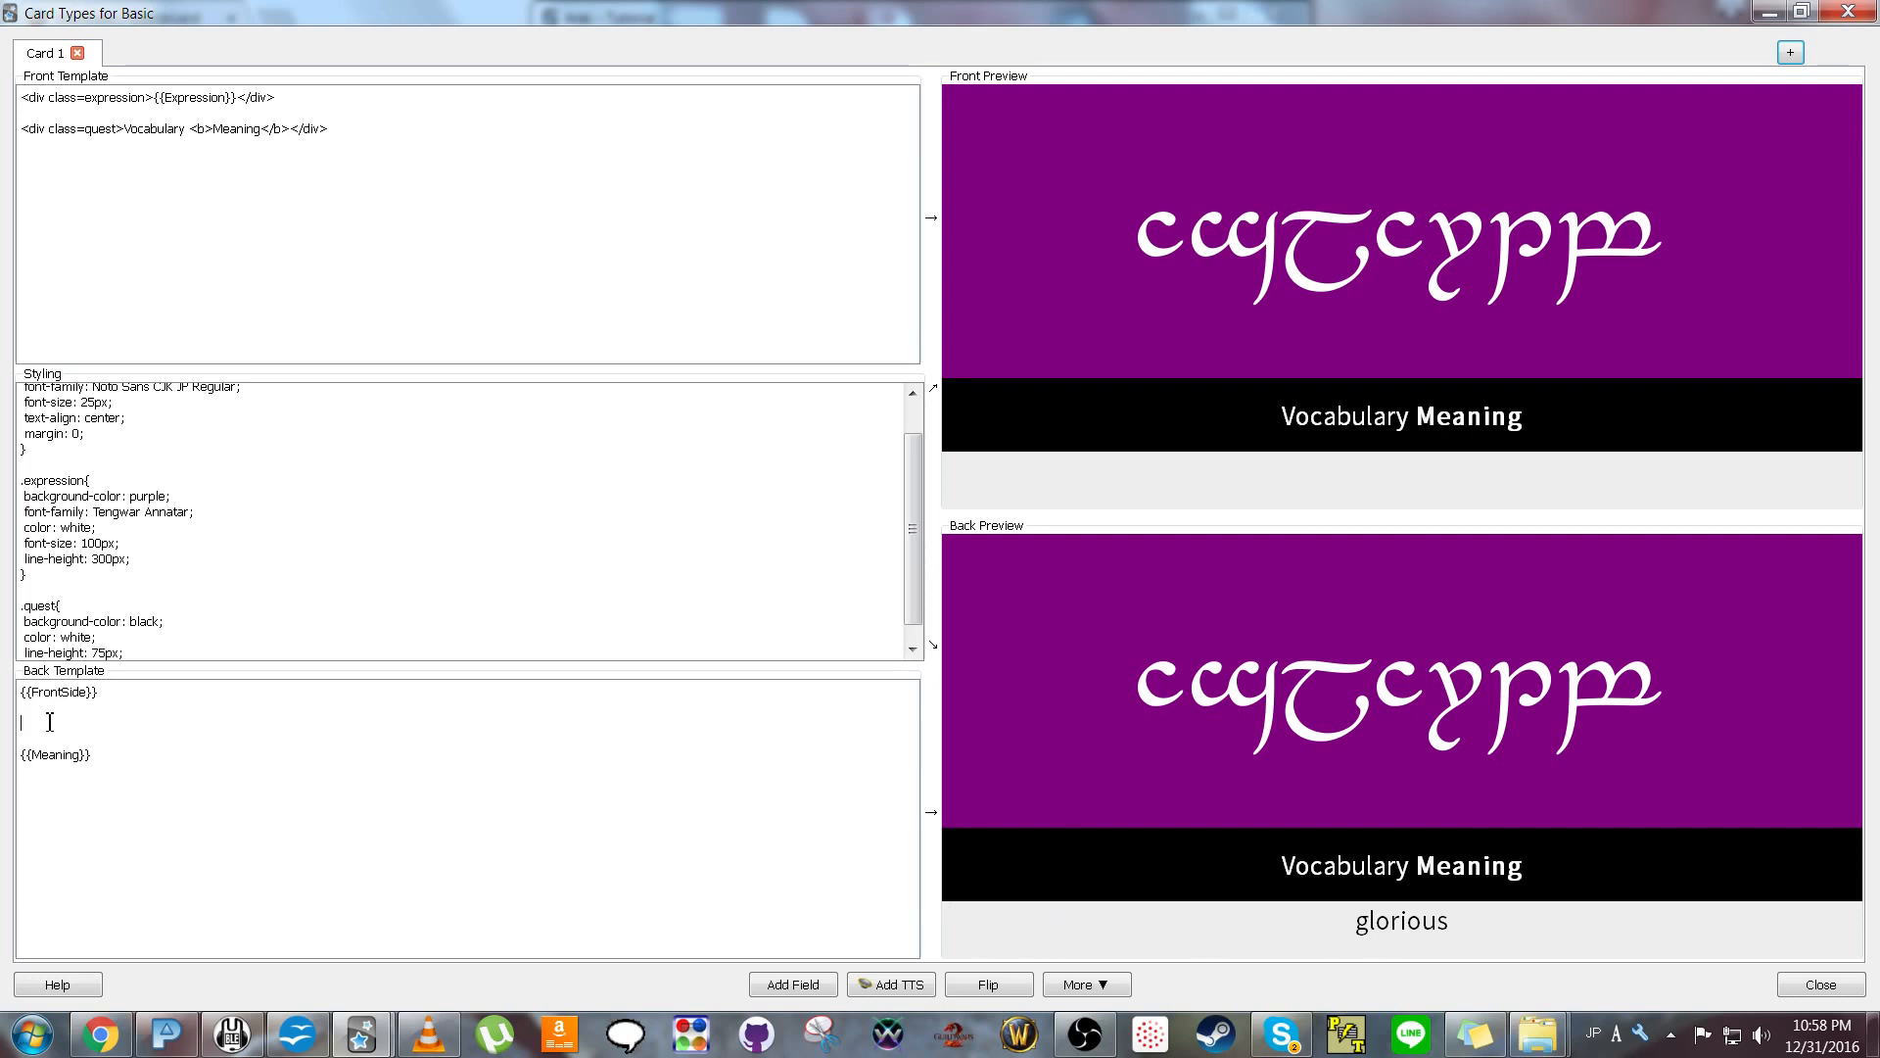
# Insert a <br> between {{FrontSide}} and {{Meaning}} in the back template.
pyautogui.write('<>')
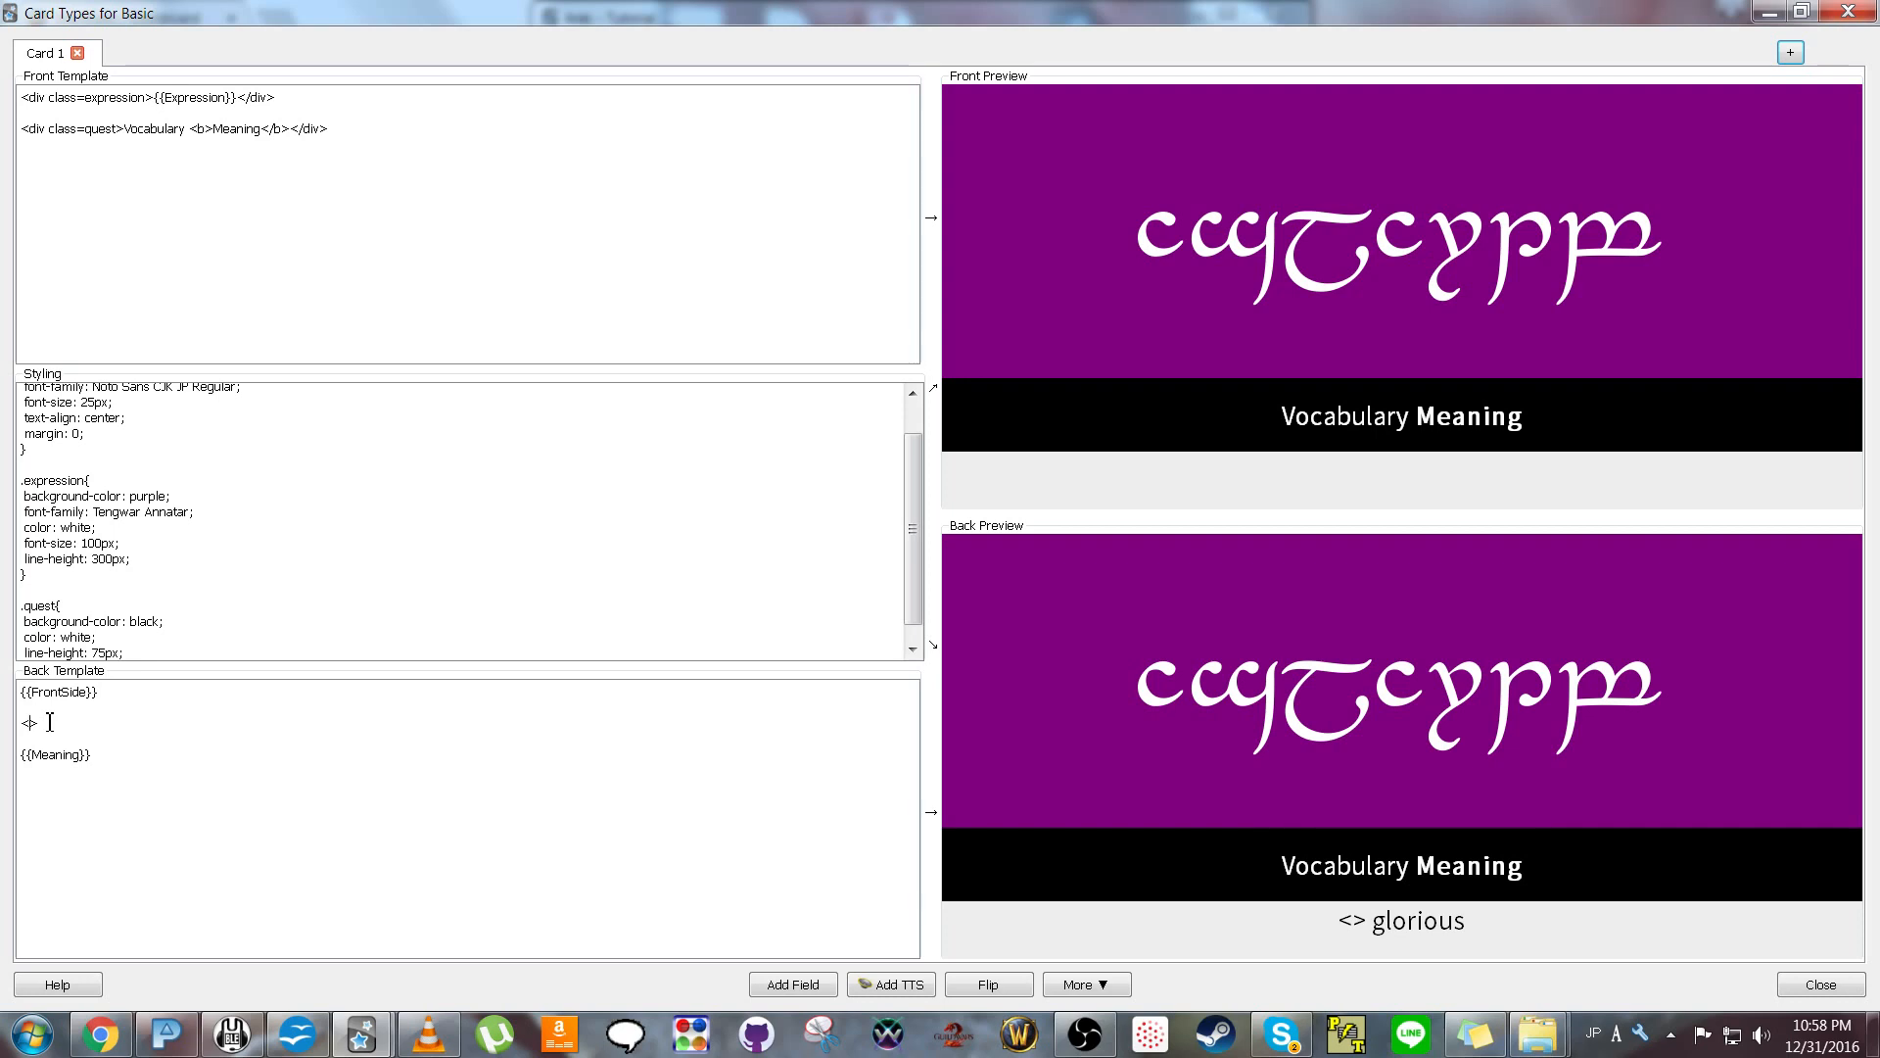
pyautogui.write('br')
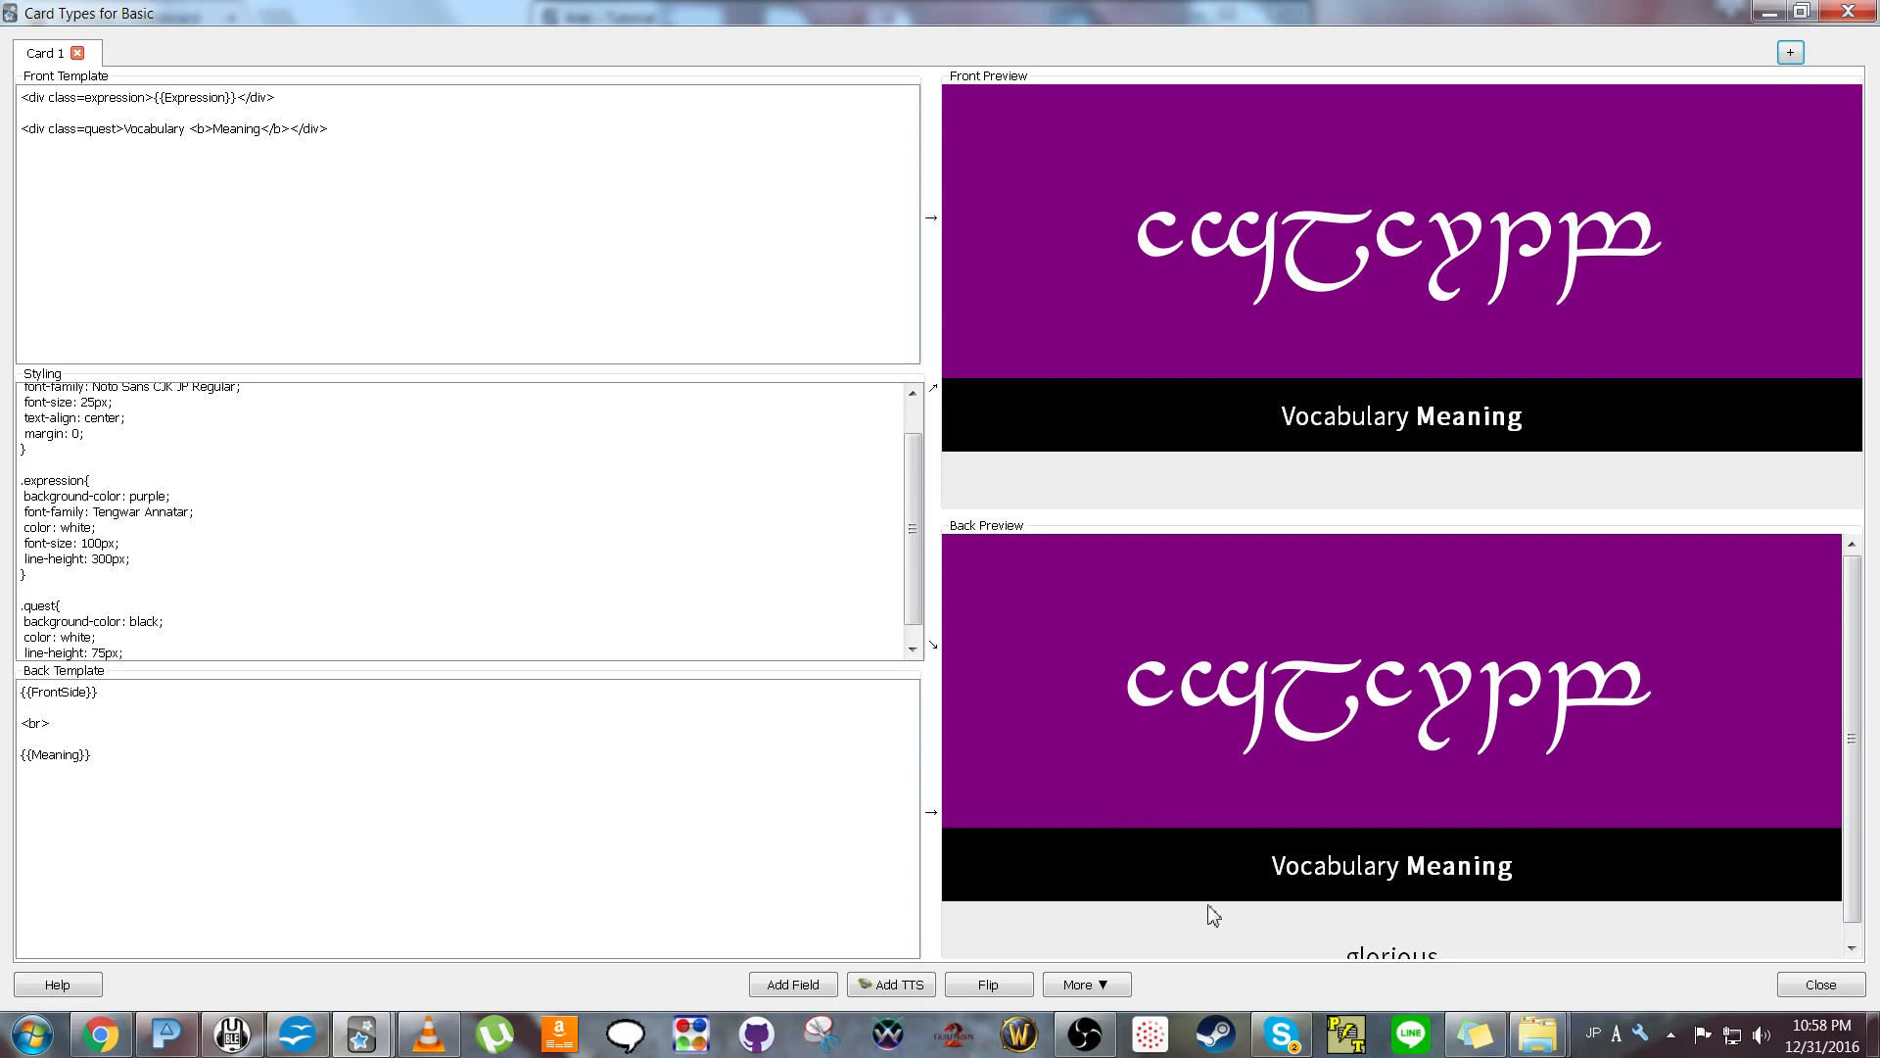
# Close the card template editor, return to the Tutorial deck's review, and show the card's answer.
pyautogui.click(1847, 993)
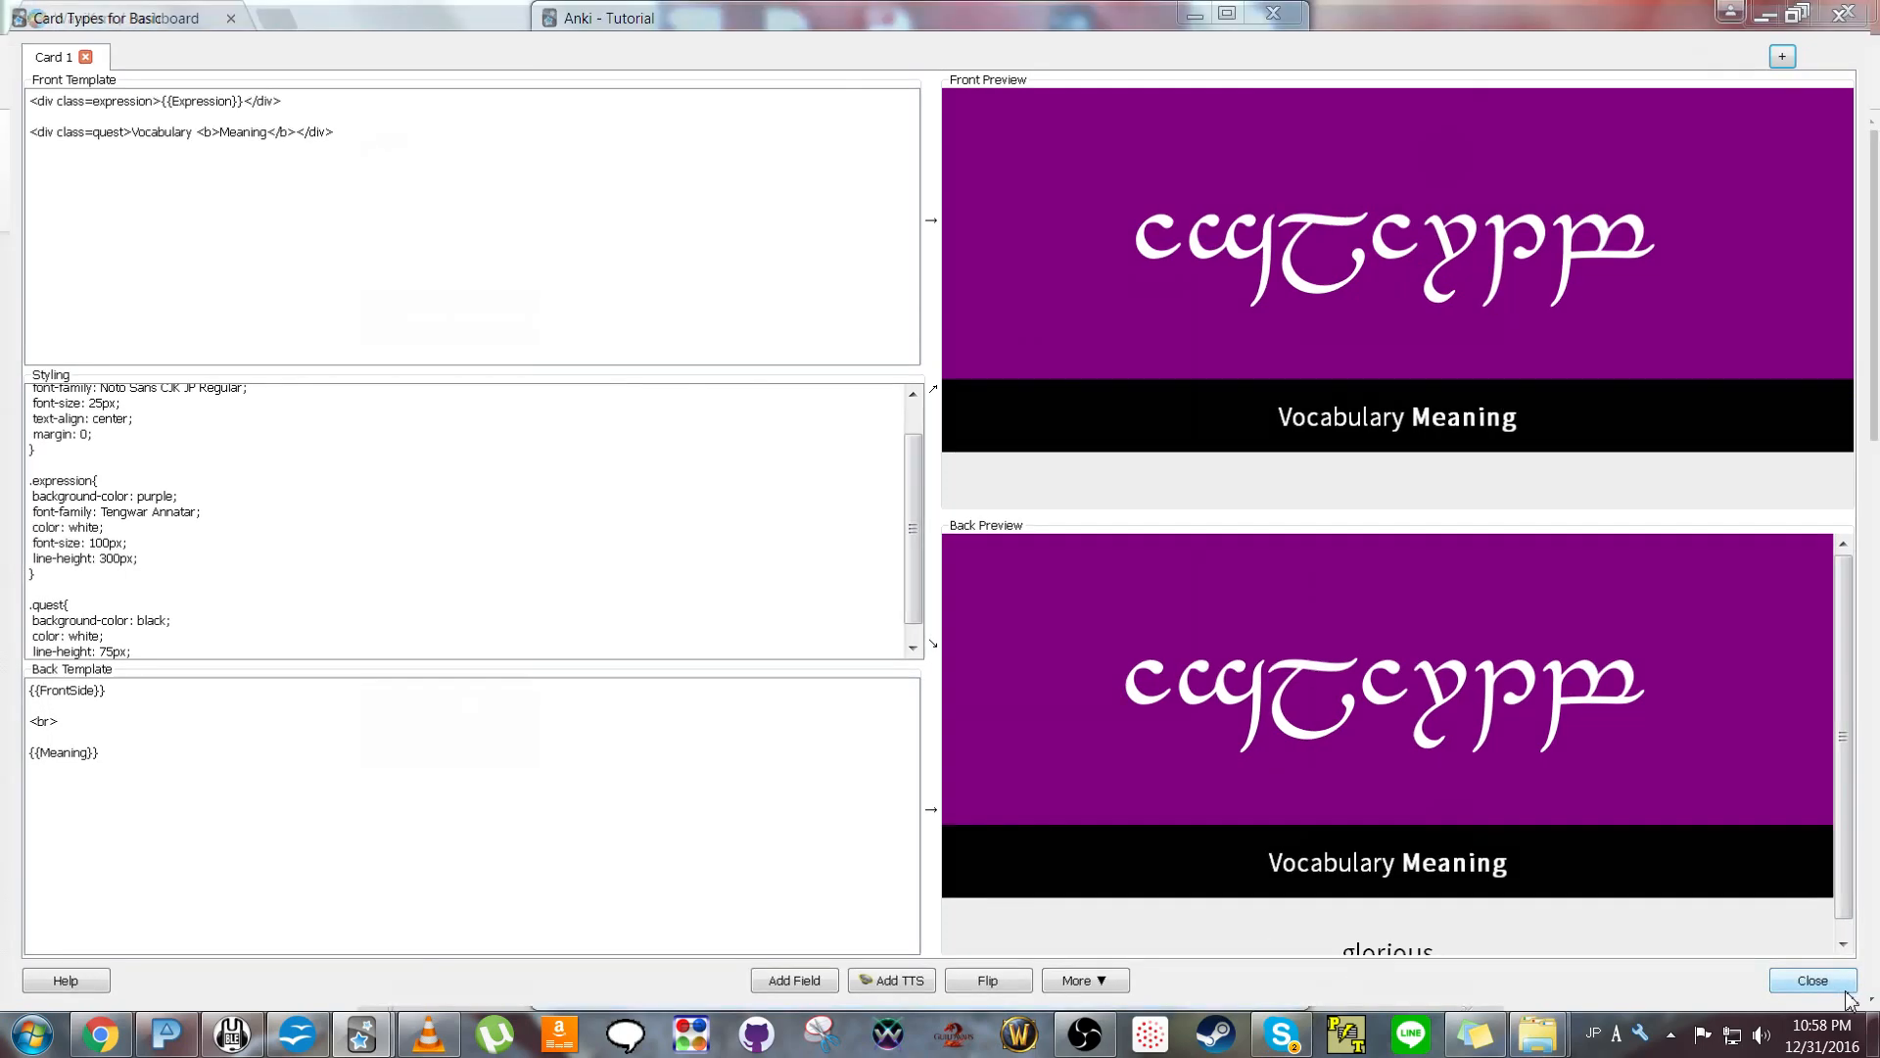
pyautogui.click(1143, 683)
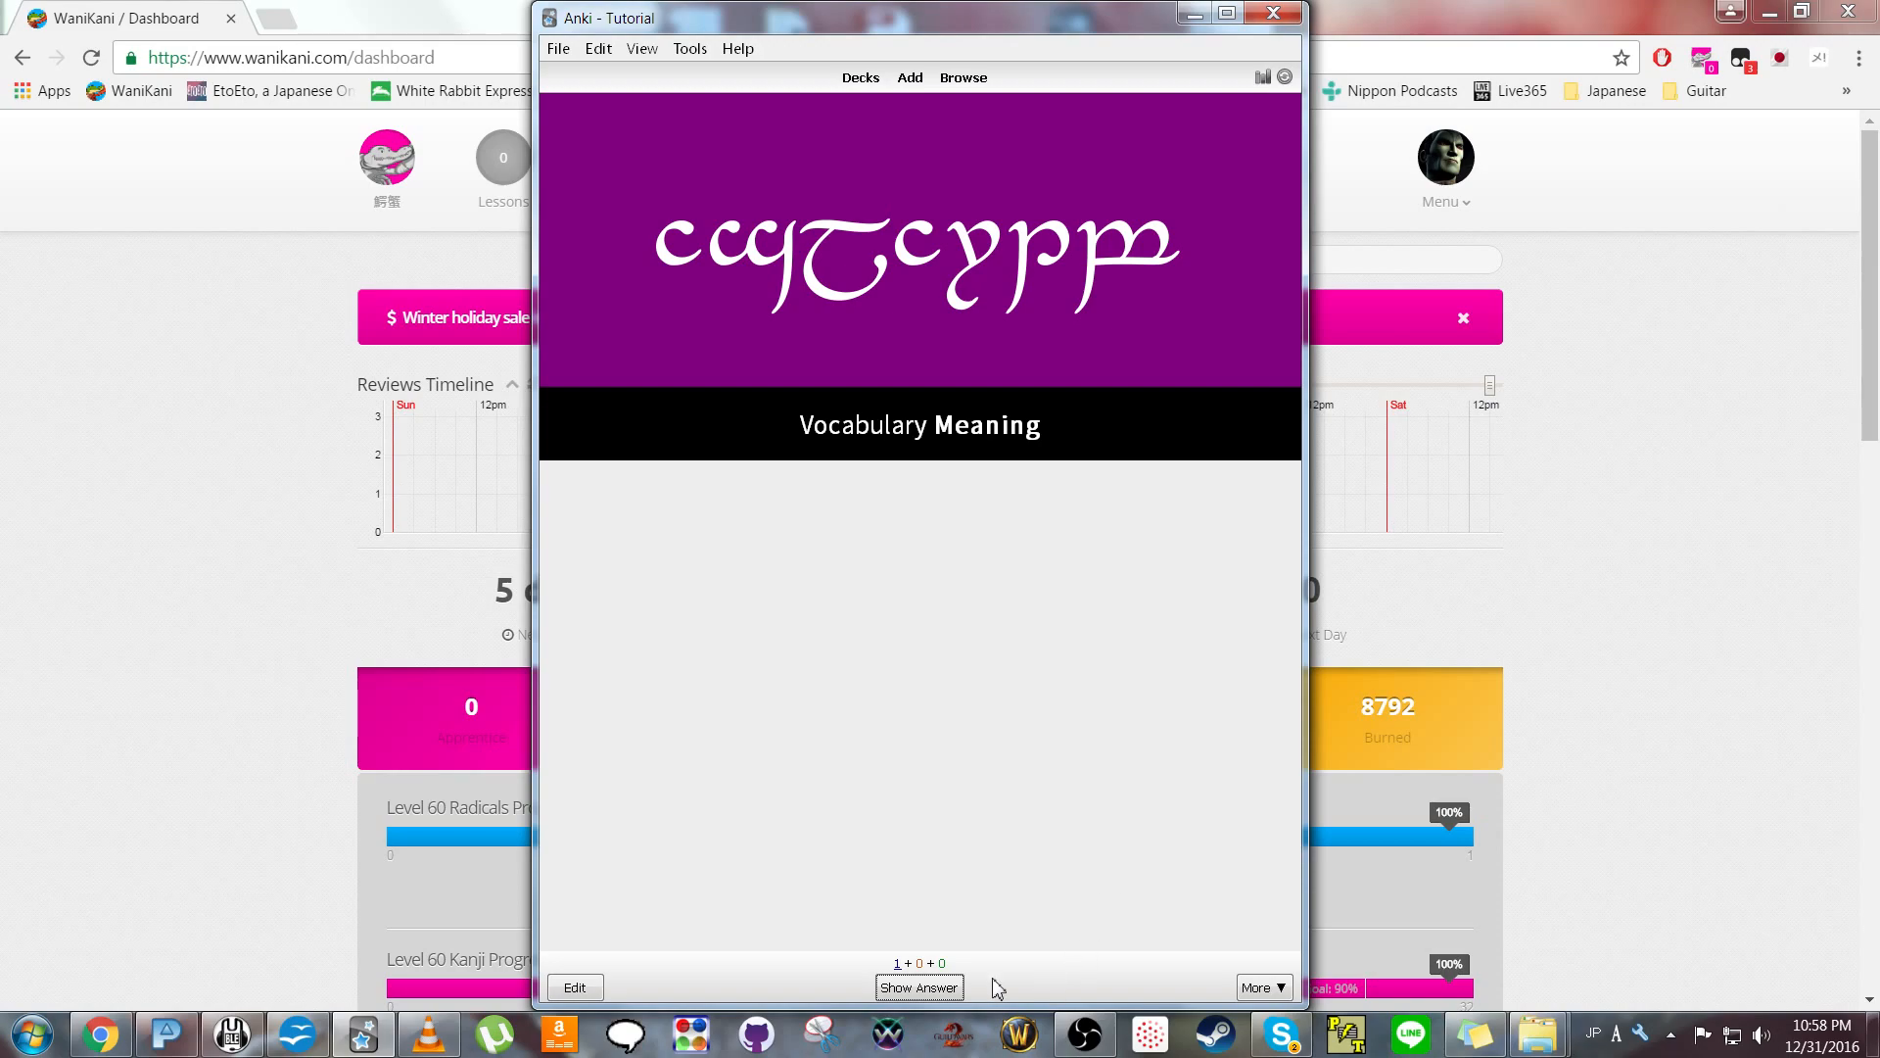
pyautogui.click(926, 987)
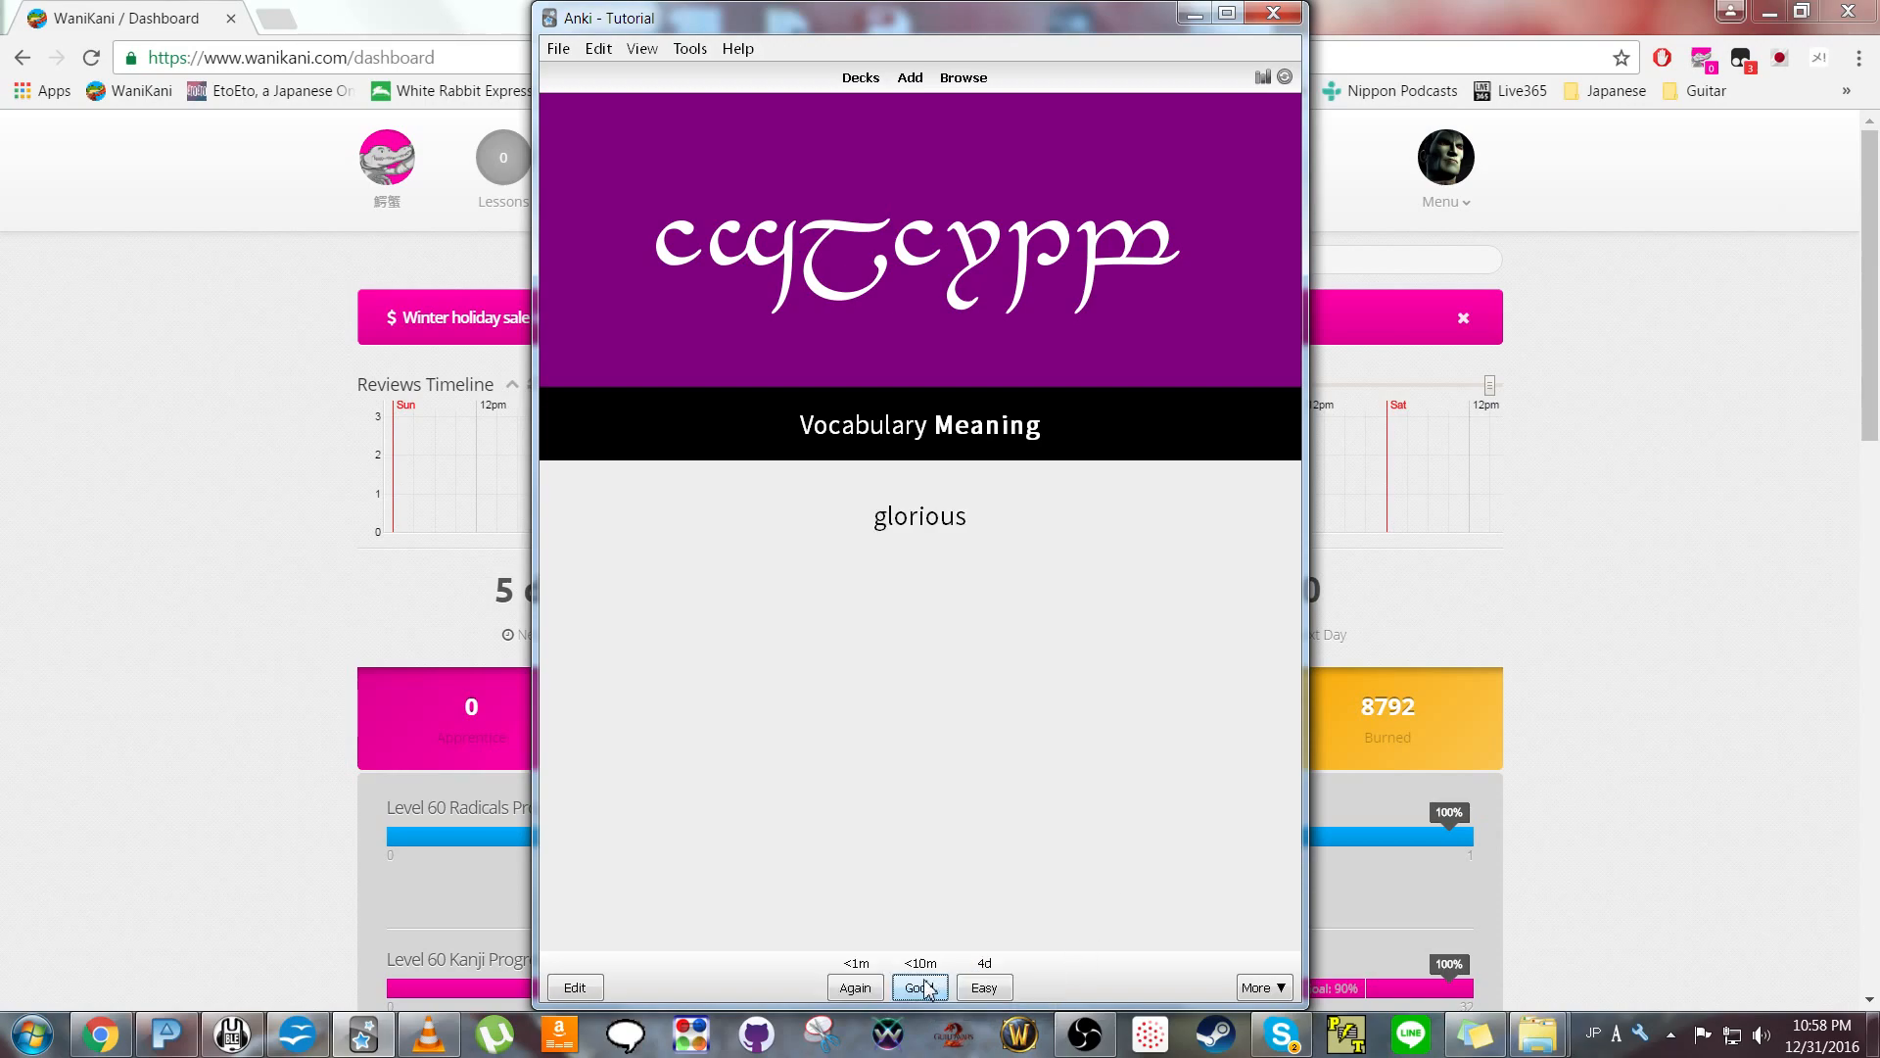